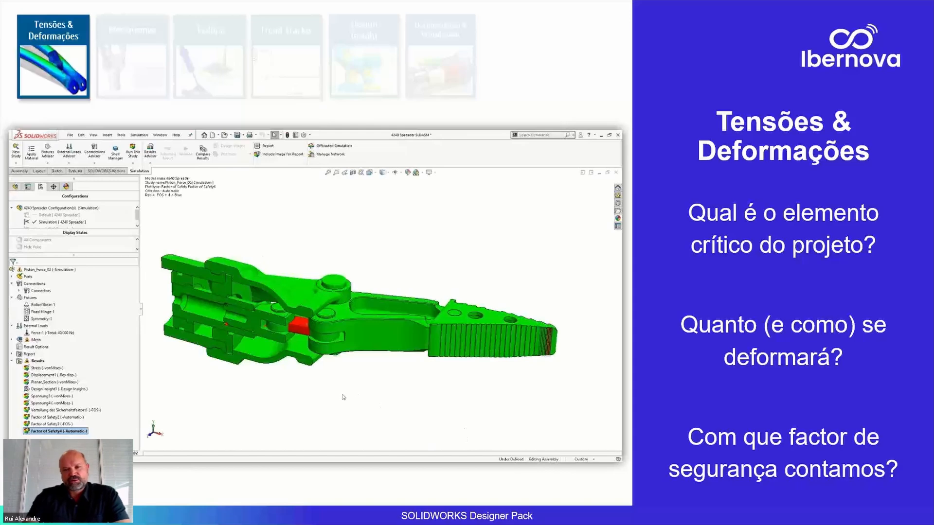
# Display the factor of safety distribution plot for the spreader assembly and examine the critical area around the pin and link
pyautogui.moveTo(343, 397)
pyautogui.mouseDown(button='middle')
pyautogui.moveTo(367, 325)
pyautogui.moveTo(374, 377)
pyautogui.moveTo(331, 387)
pyautogui.moveTo(360, 367)
pyautogui.moveTo(335, 387)
pyautogui.mouseUp(button='middle')
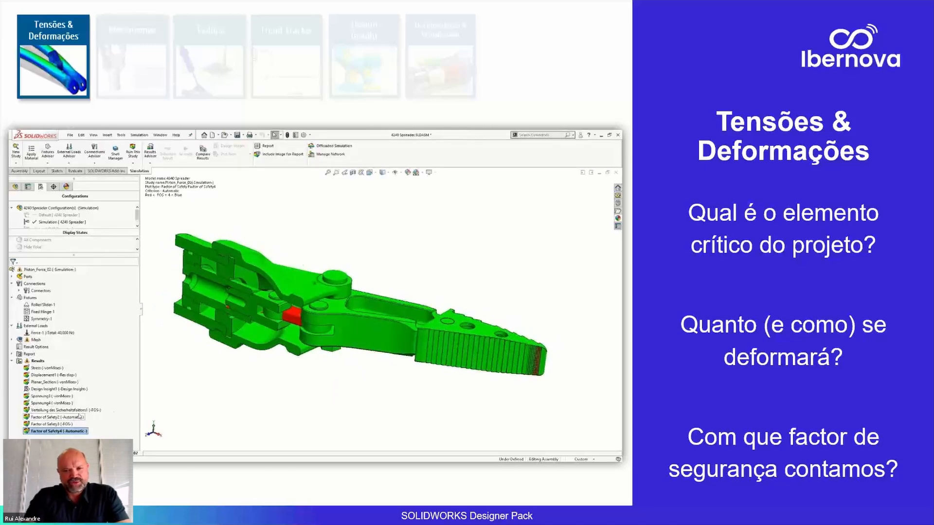
pyautogui.click(83, 410)
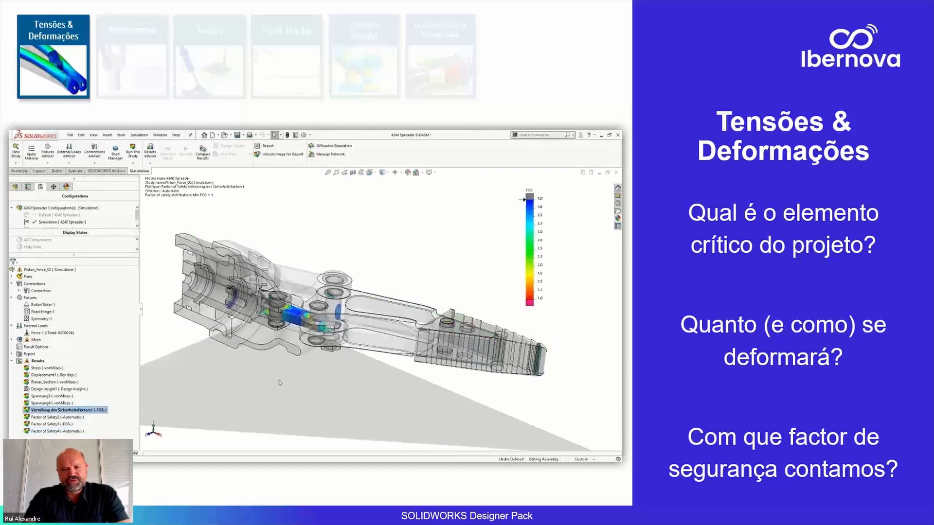
pyautogui.scroll(-3, 286, 329)
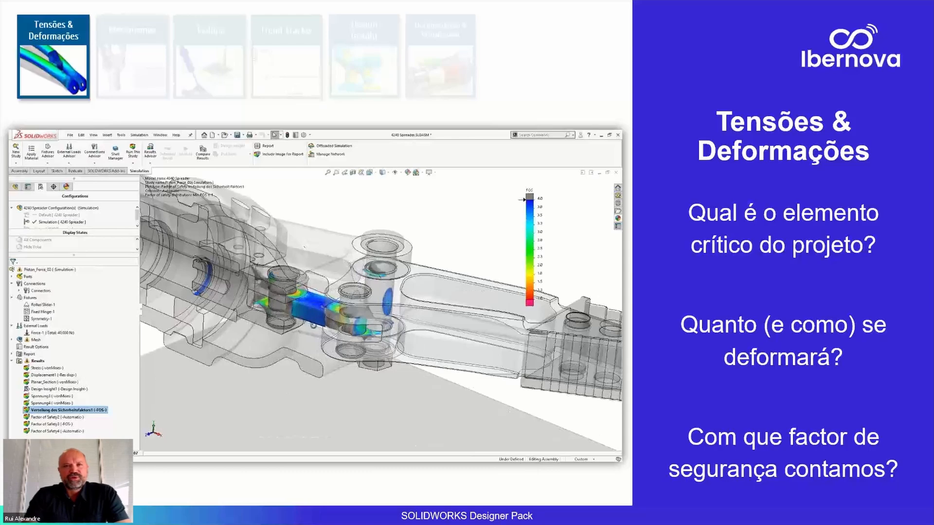
pyautogui.moveTo(313, 325)
pyautogui.mouseDown(button='middle')
pyautogui.moveTo(315, 358)
pyautogui.moveTo(317, 334)
pyautogui.mouseUp(button='middle')
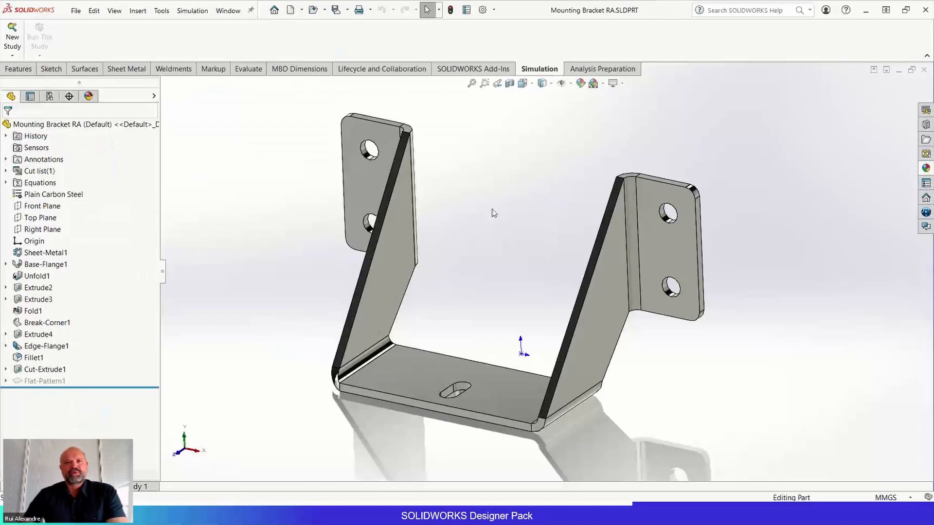
# Create a new static simulation study named Static 1 for the mounting bracket
pyautogui.moveTo(515, 200); pyautogui.dragTo(485, 171, button='middle')
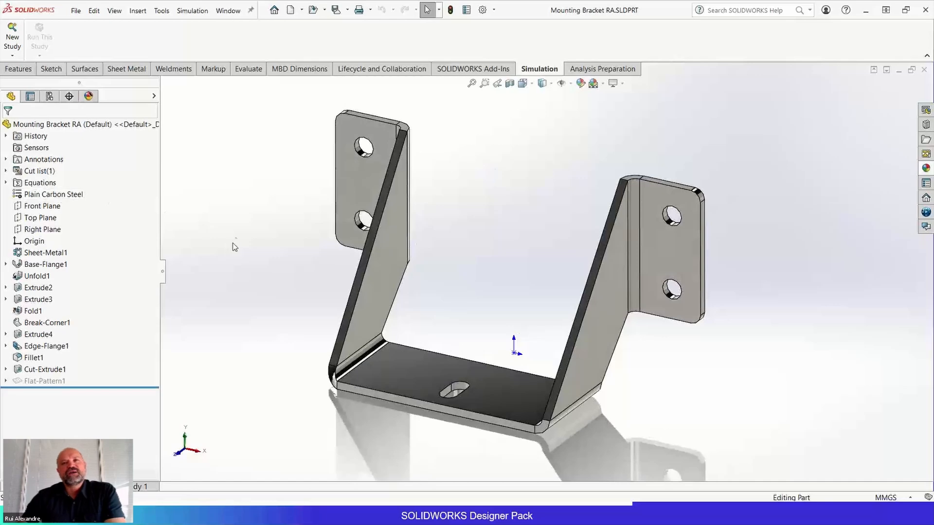
pyautogui.moveTo(233, 243); pyautogui.dragTo(233, 239, button='middle')
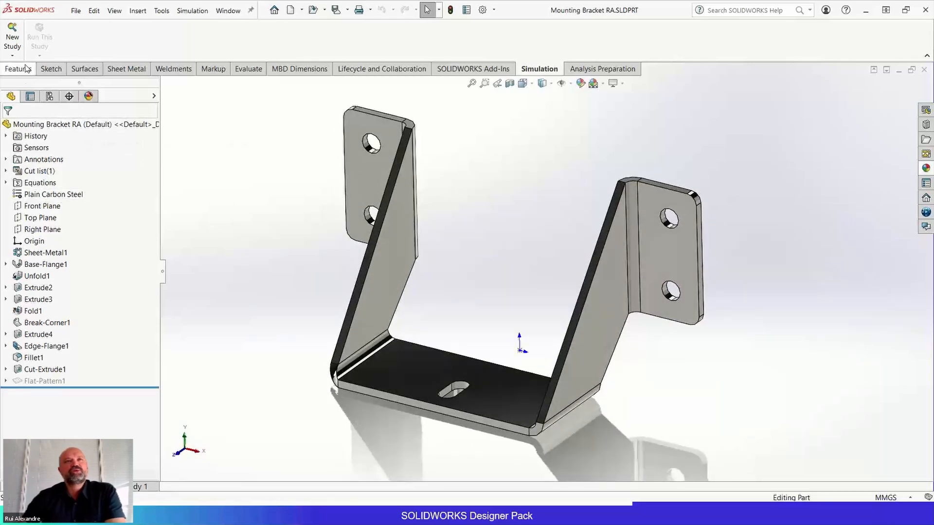
pyautogui.click(12, 55)
pyautogui.click(47, 68)
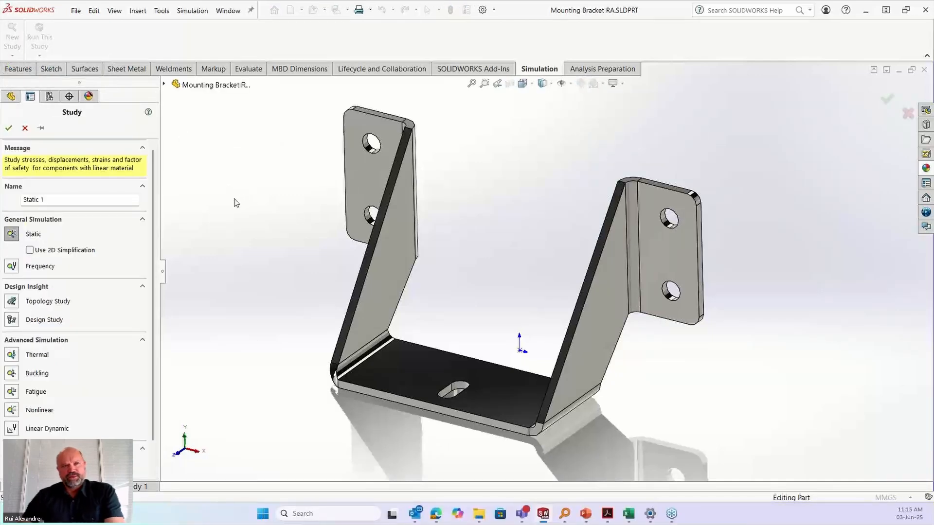
pyautogui.scroll(-2, 58, 410)
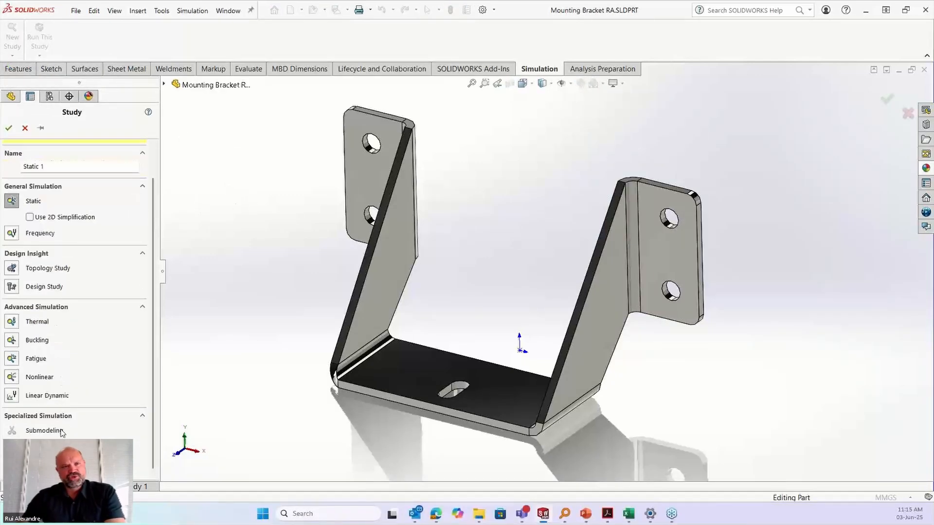
pyautogui.scroll(2, 63, 426)
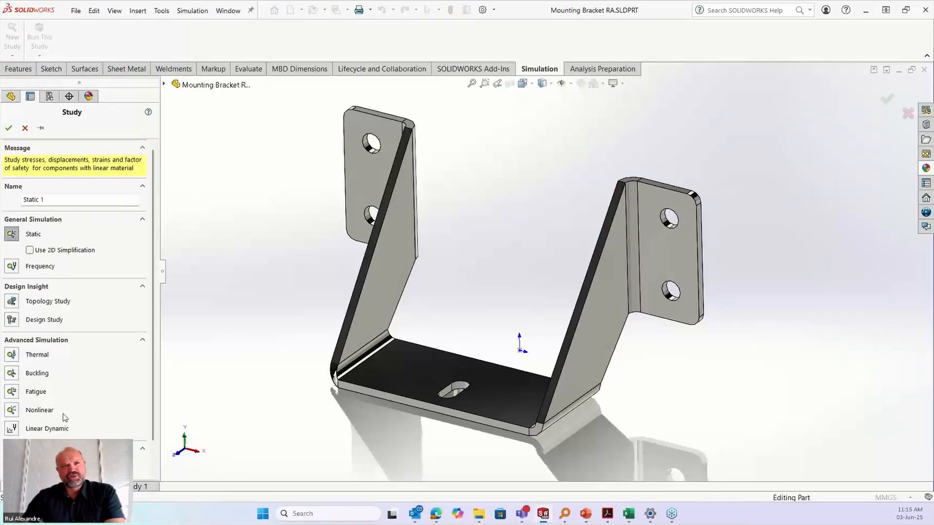
pyautogui.click(16, 237)
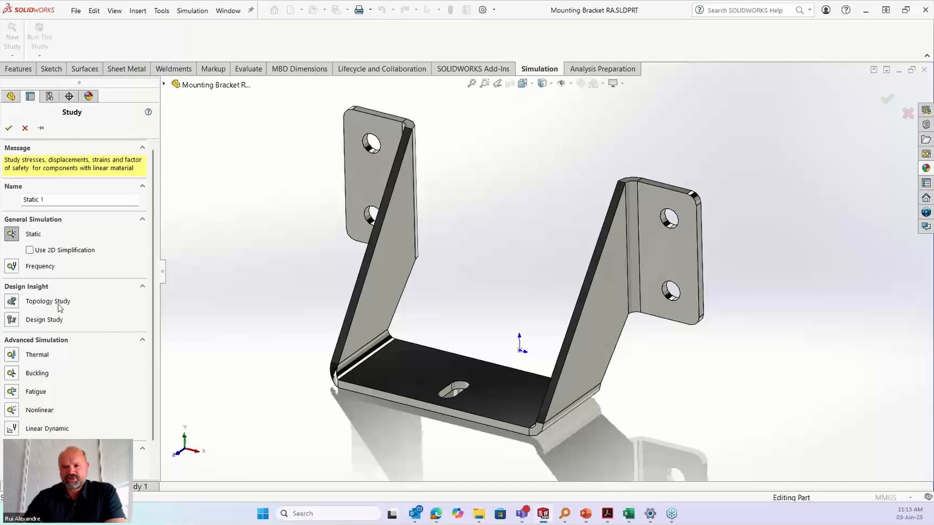
pyautogui.click(9, 127)
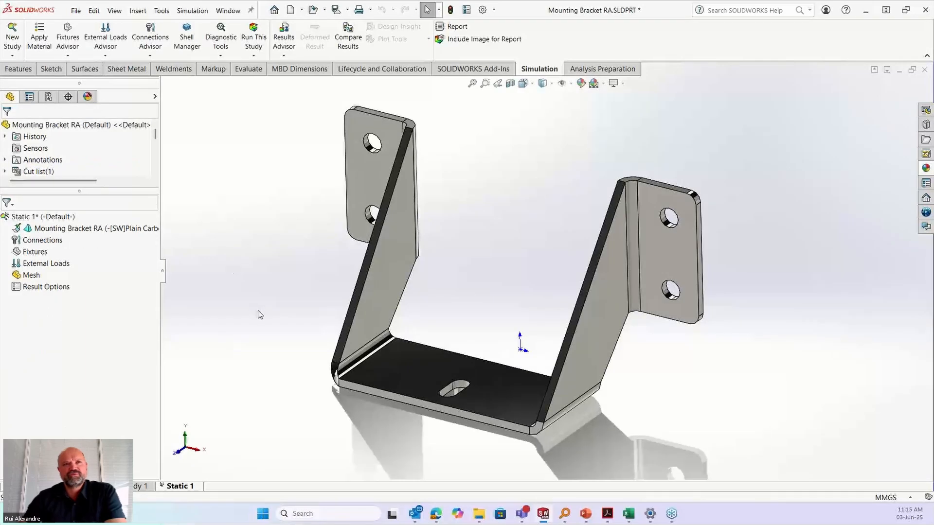
# Widen the study tree and check the material assigned to the mounting bracket body
pyautogui.moveTo(258, 310); pyautogui.dragTo(254, 302, button='middle')
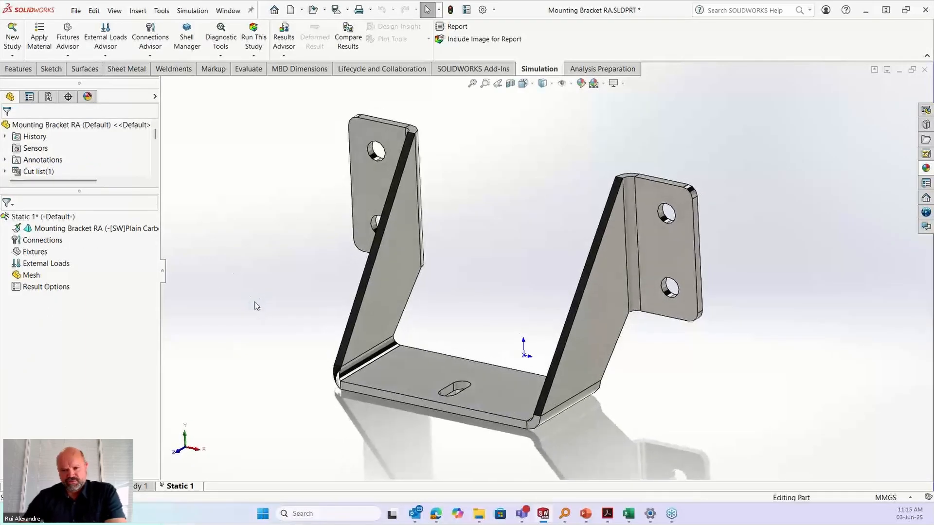
pyautogui.moveTo(160, 245); pyautogui.dragTo(200, 244)
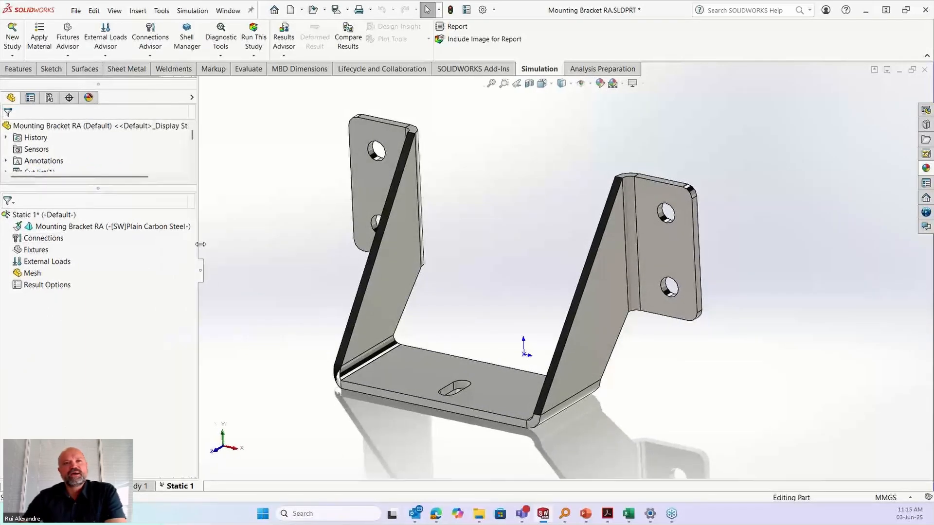
pyautogui.click(137, 226)
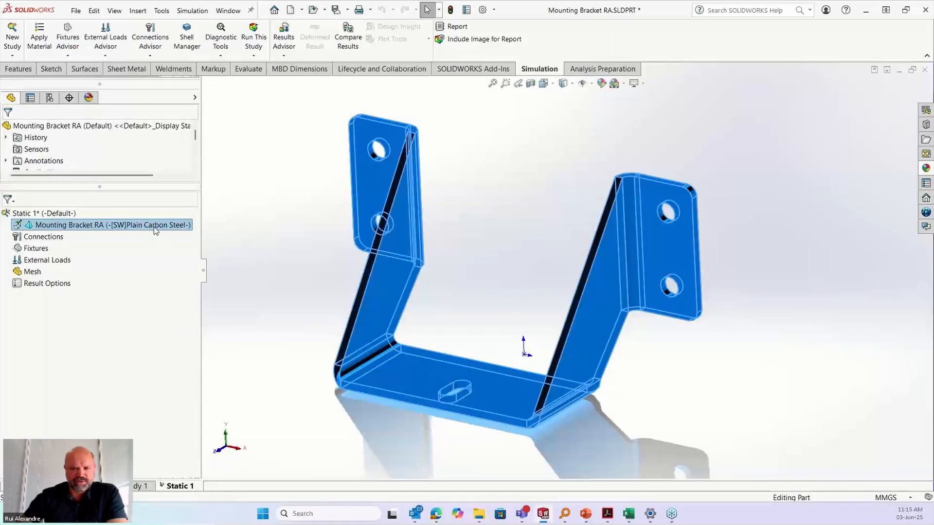
pyautogui.click(252, 224)
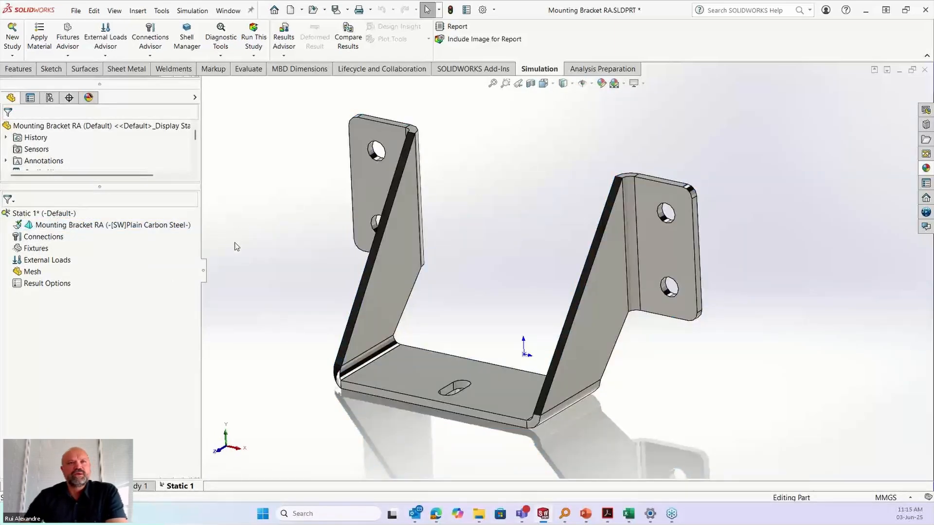
# Add a Fixed Geometry fixture to the cylindrical faces of the four mounting holes in the two flanges
pyautogui.rightClick(41, 250)
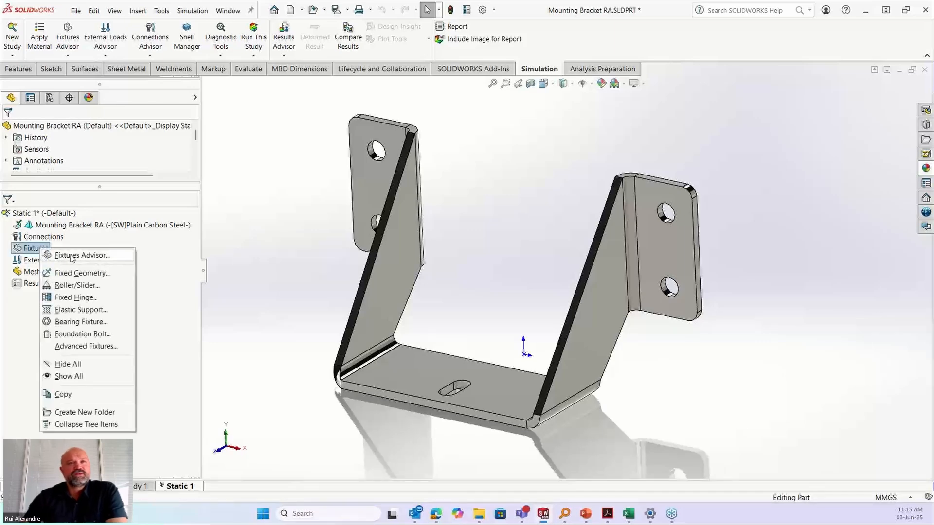
pyautogui.click(100, 274)
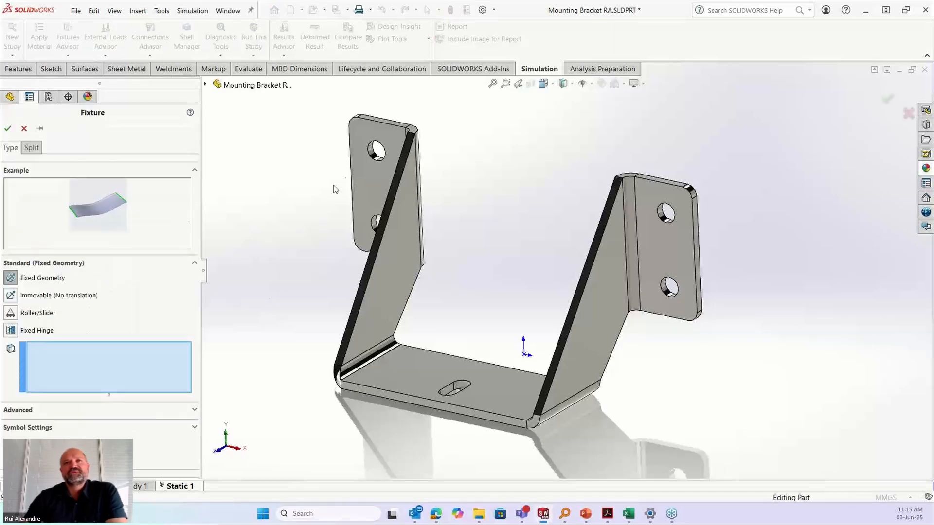
pyautogui.click(371, 163)
pyautogui.click(377, 152)
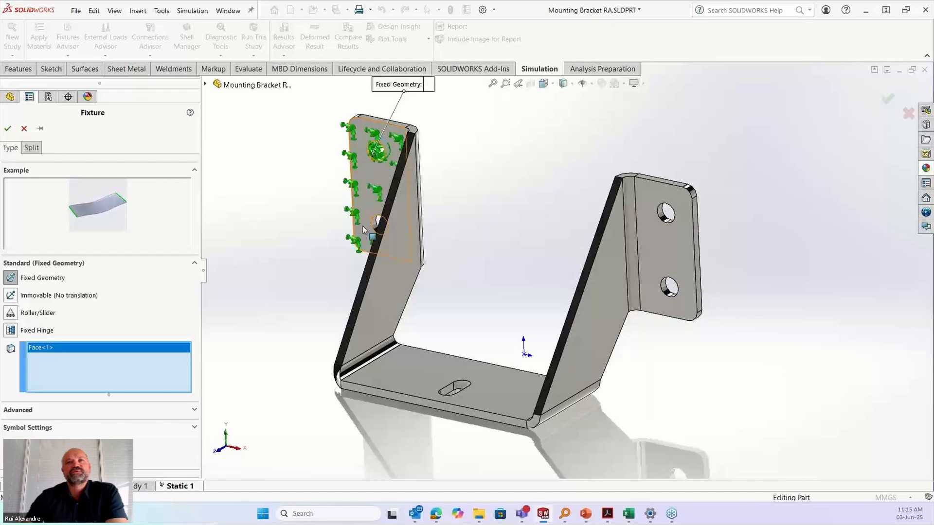
pyautogui.click(376, 226)
pyautogui.click(670, 287)
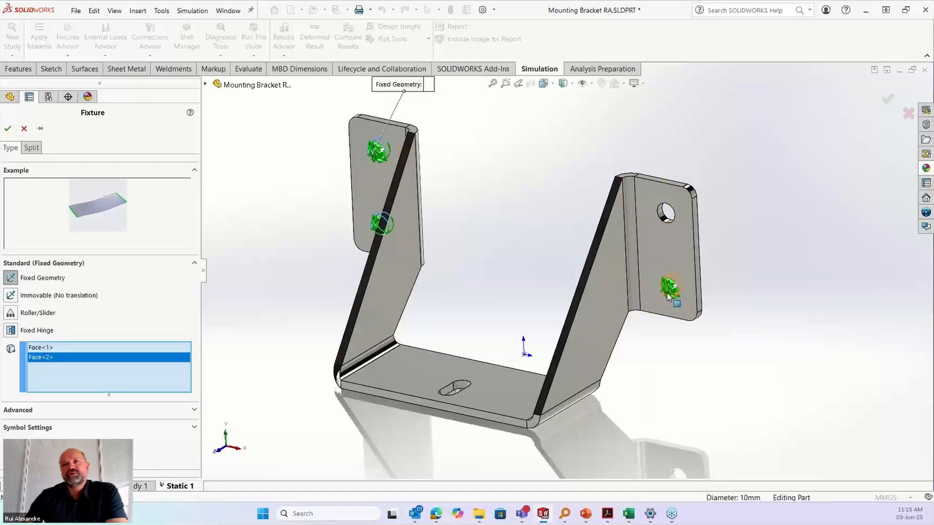
pyautogui.click(667, 223)
pyautogui.click(667, 214)
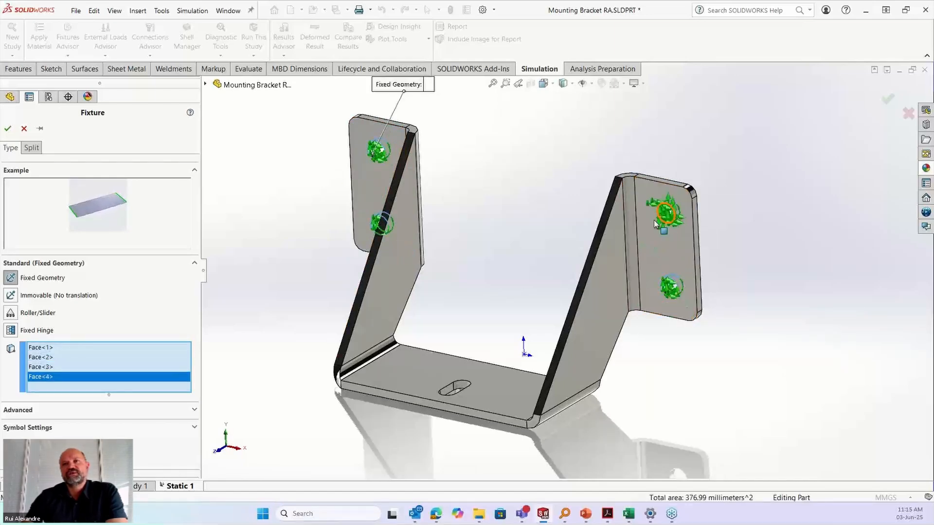
pyautogui.click(7, 129)
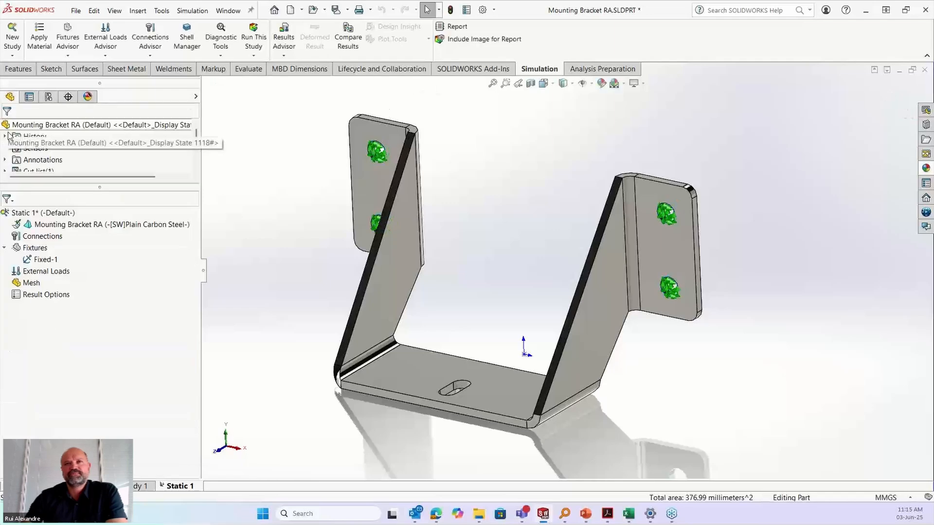
# Apply a force of 1 N per item to the base slot's four inner faces, acting downward normal to the base plate's upper face
pyautogui.rightClick(445, 389)
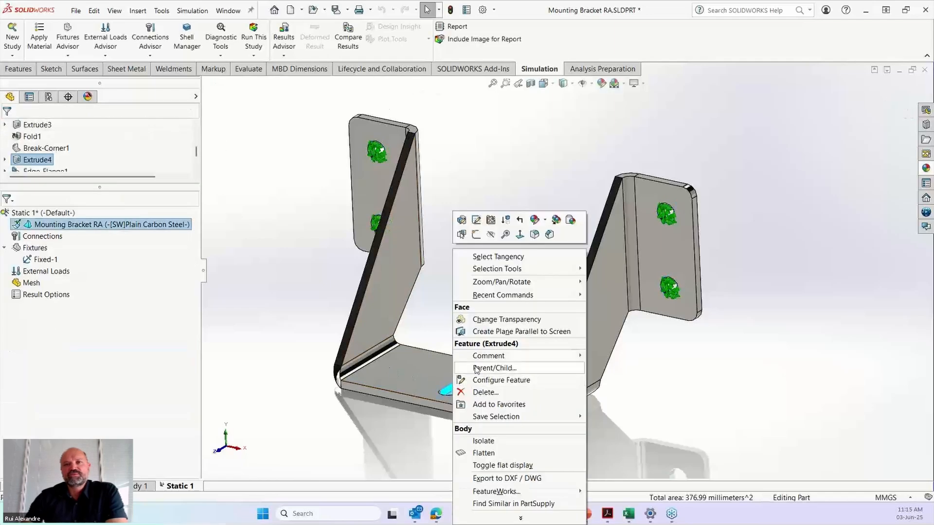
pyautogui.press('Escape')
pyautogui.rightClick(50, 270)
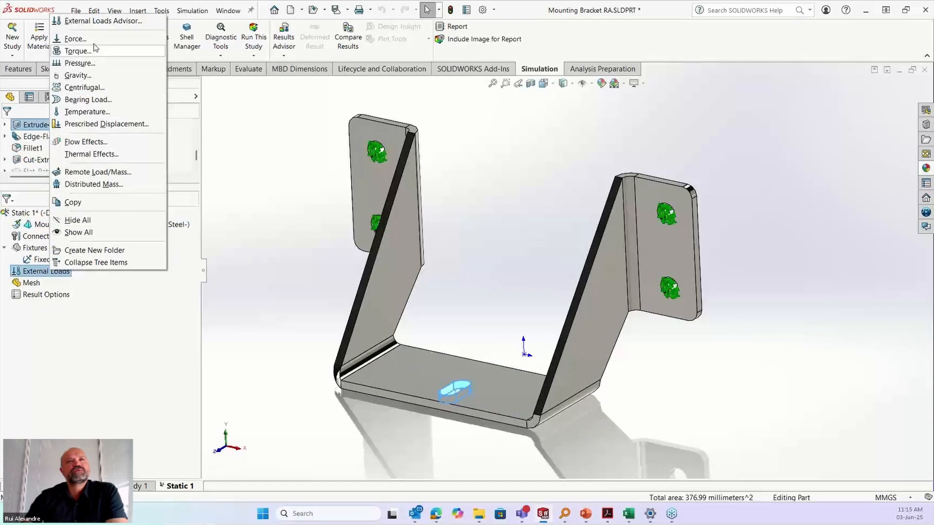
pyautogui.click(76, 39)
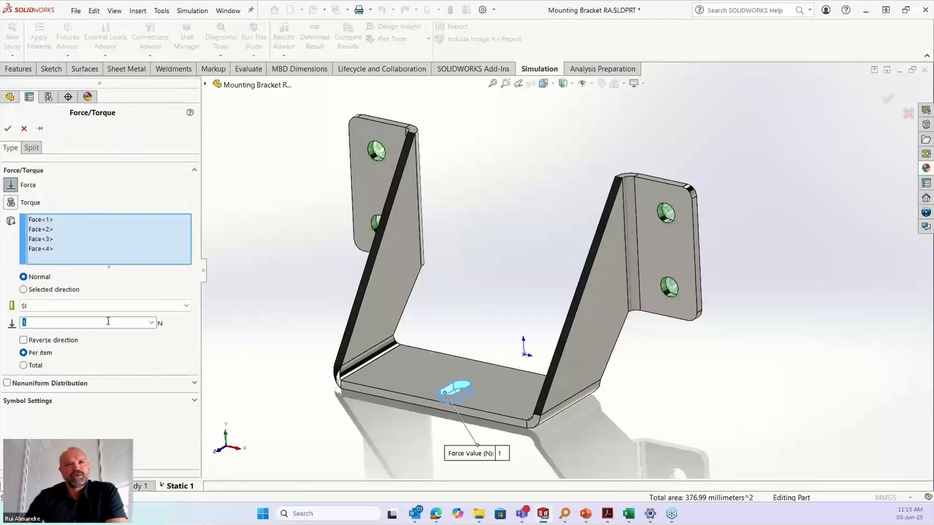
pyautogui.write('1000')
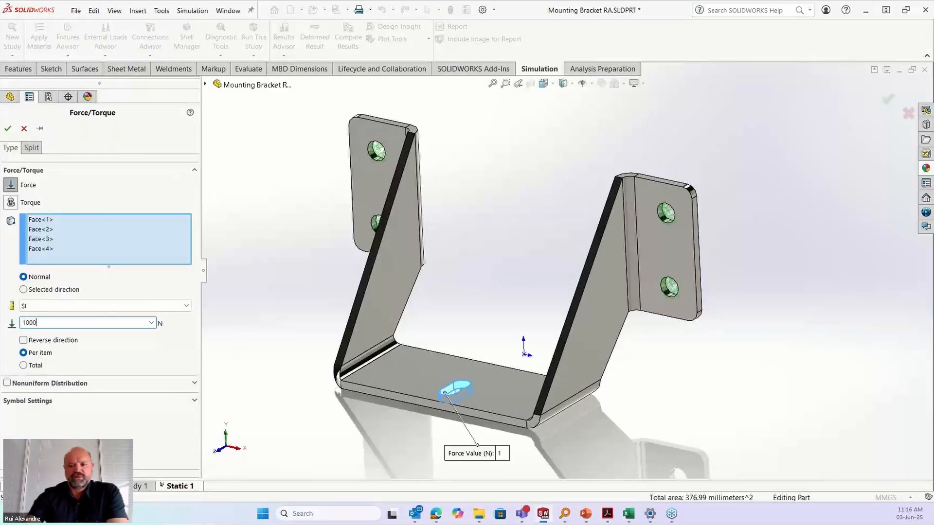
pyautogui.click(65, 291)
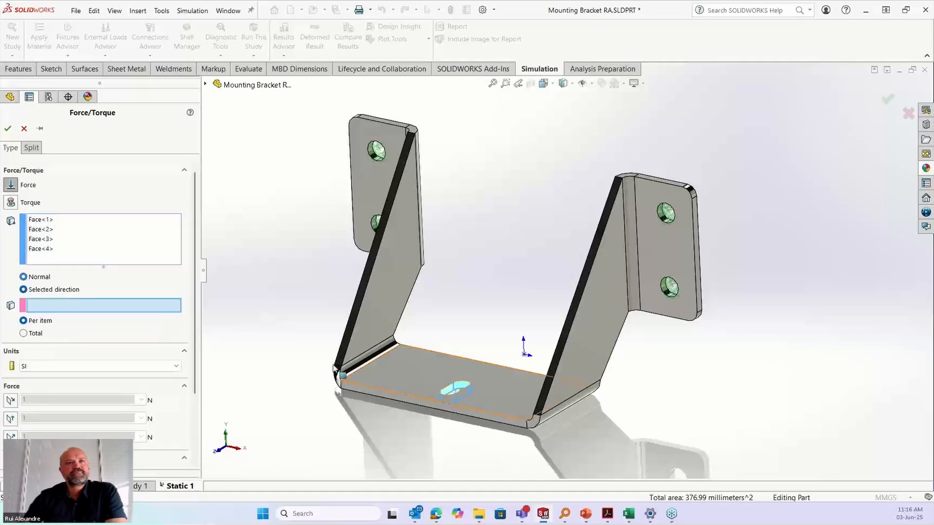
pyautogui.click(408, 380)
pyautogui.click(10, 436)
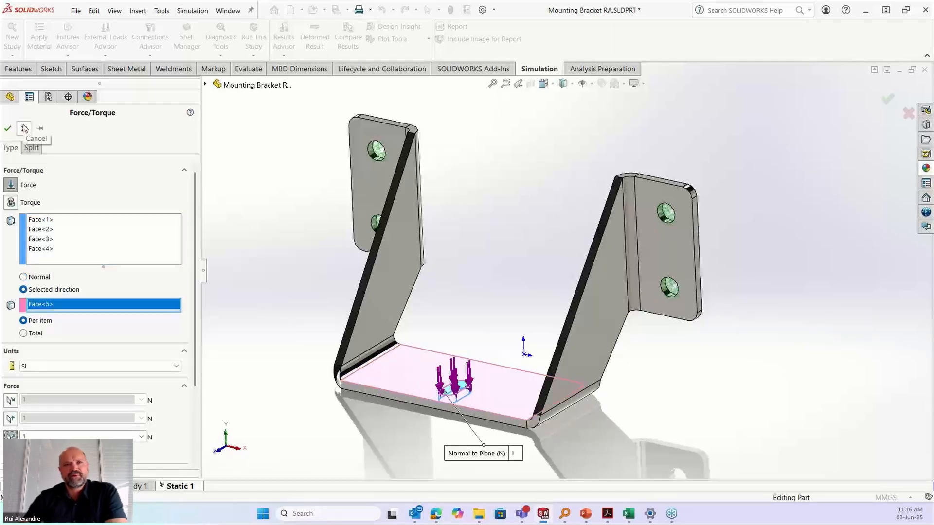
pyautogui.click(7, 128)
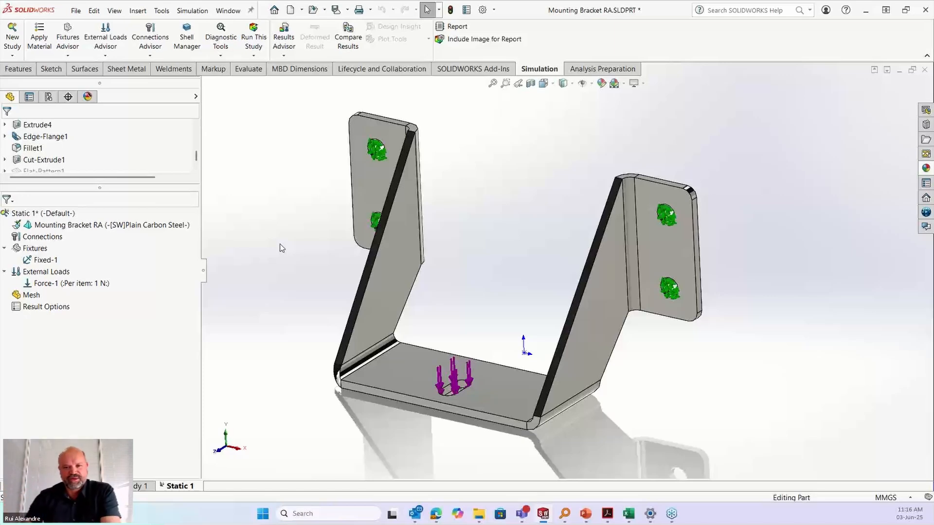
# Treat the bracket as a solid and create a standard mesh at the default density
pyautogui.rightClick(57, 226)
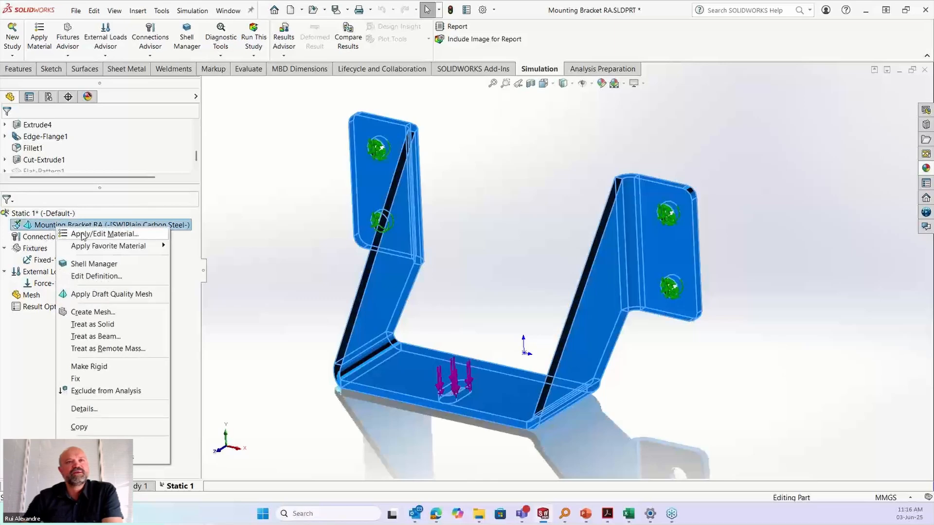
pyautogui.click(113, 325)
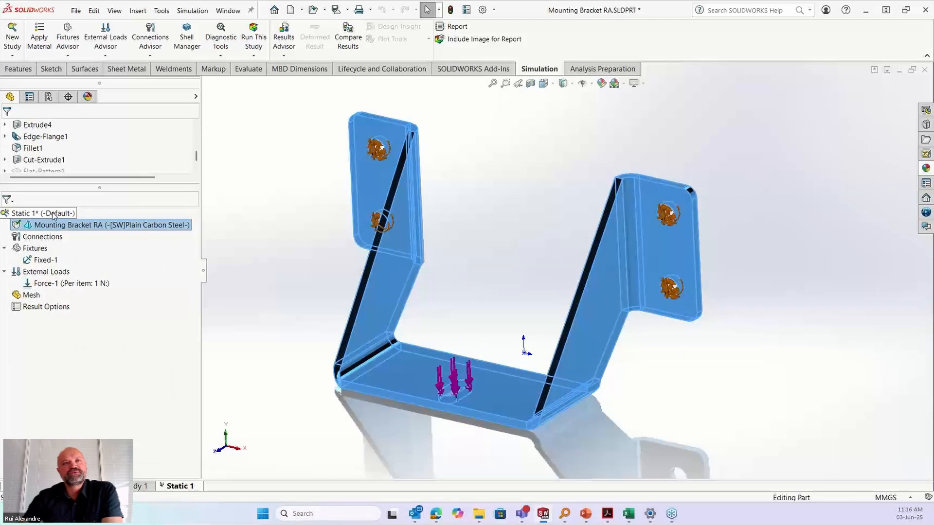
pyautogui.rightClick(30, 294)
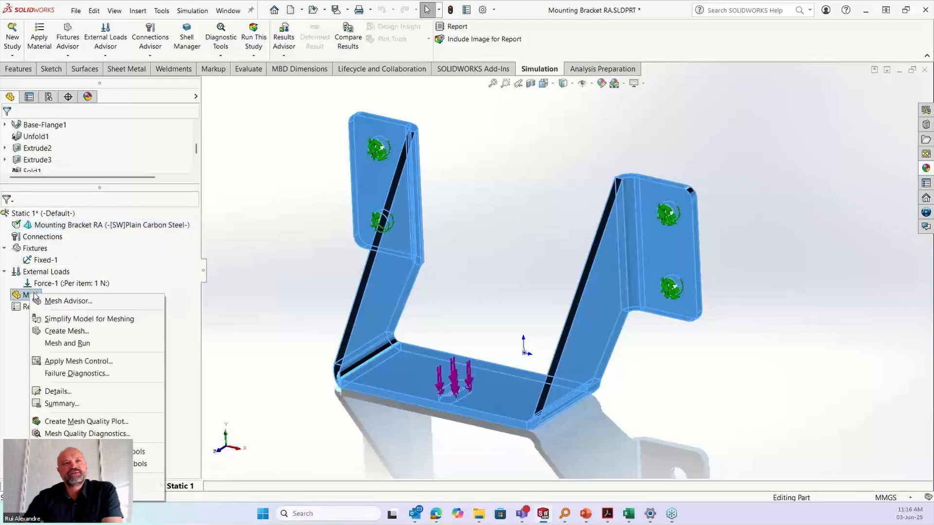
pyautogui.click(66, 331)
pyautogui.click(36, 249)
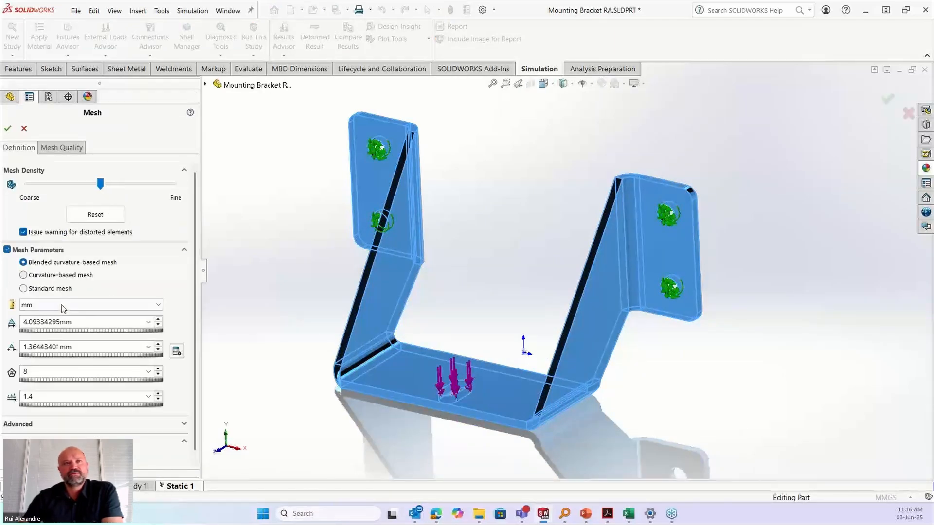
pyautogui.click(56, 288)
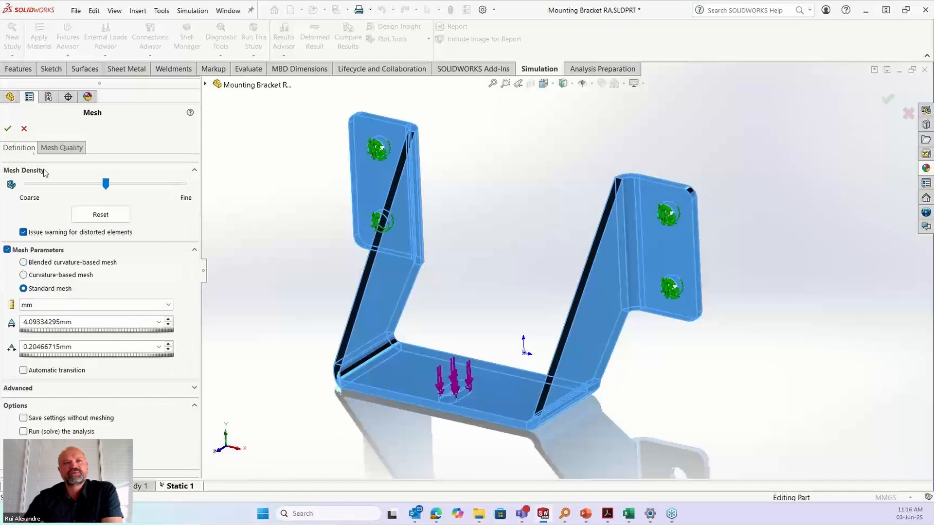
pyautogui.click(7, 128)
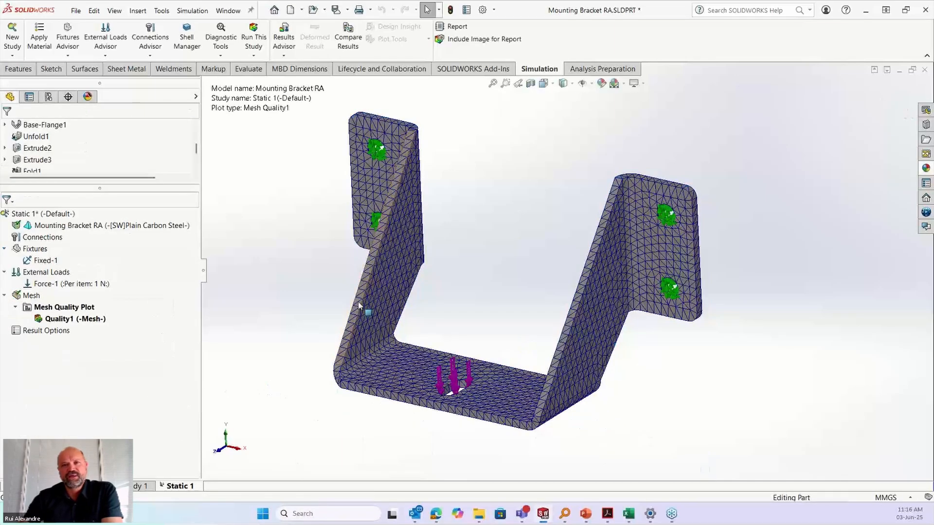
# Run the Static 1 study to compute the bracket's stress and displacement results
pyautogui.rightClick(44, 214)
pyautogui.click(76, 227)
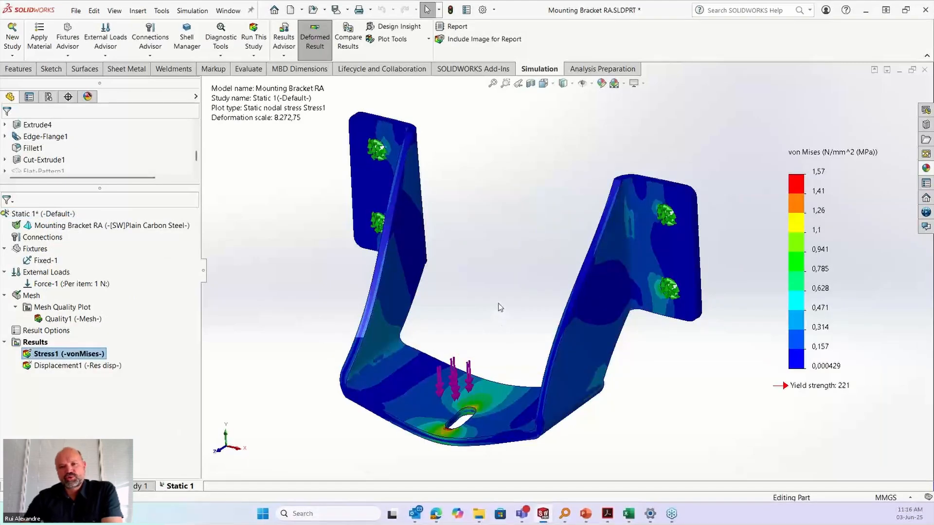
# Set the force on the base slot's faces to 1000 N per item
pyautogui.moveTo(500, 307)
pyautogui.mouseDown(button='middle')
pyautogui.moveTo(517, 327)
pyautogui.moveTo(498, 333)
pyautogui.moveTo(504, 310)
pyautogui.moveTo(533, 307)
pyautogui.moveTo(543, 369)
pyautogui.moveTo(496, 282)
pyautogui.moveTo(501, 322)
pyautogui.moveTo(510, 292)
pyautogui.moveTo(505, 298)
pyautogui.mouseUp(button='middle')
pyautogui.click(46, 283)
pyautogui.rightClick(78, 284)
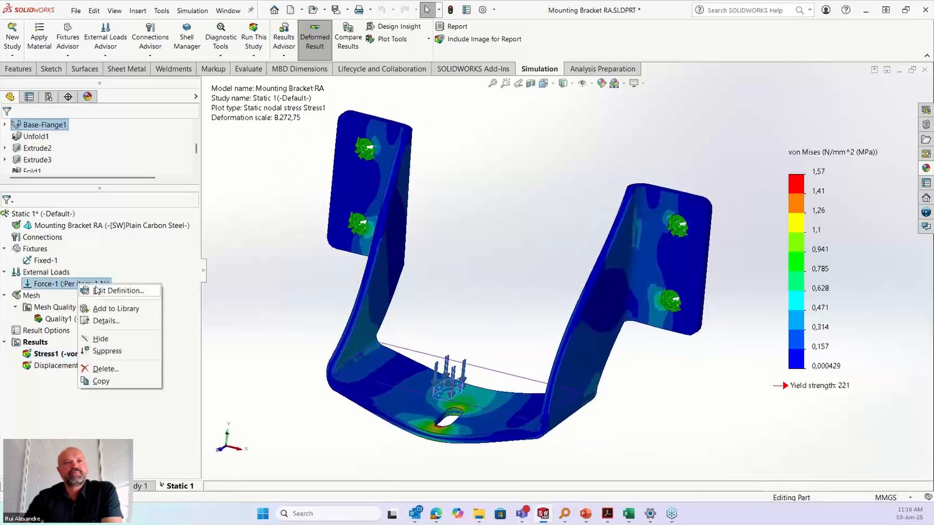
pyautogui.click(97, 290)
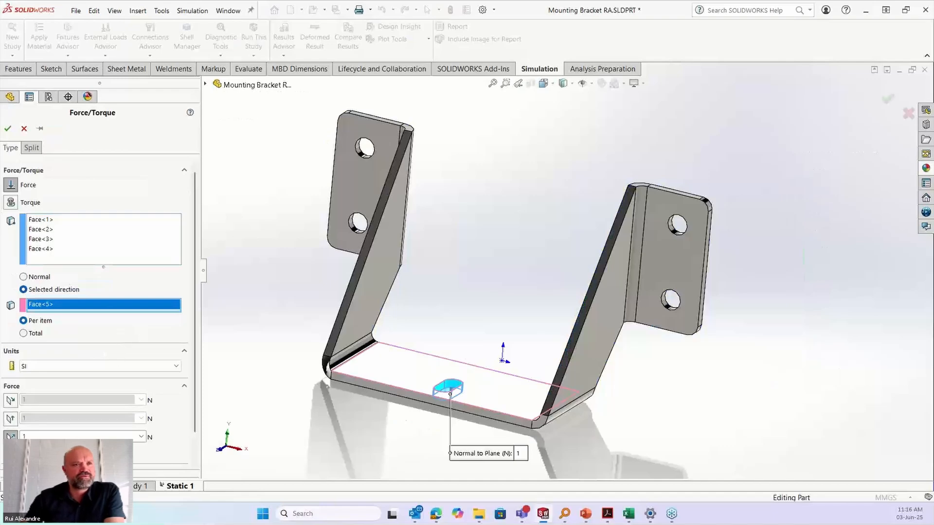
pyautogui.doubleClick(55, 436)
pyautogui.write('1000')
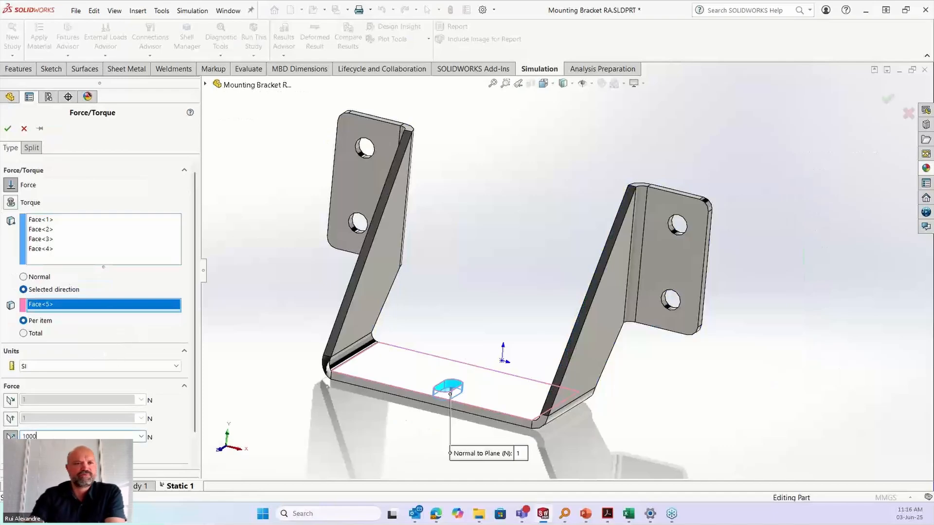
pyautogui.click(8, 128)
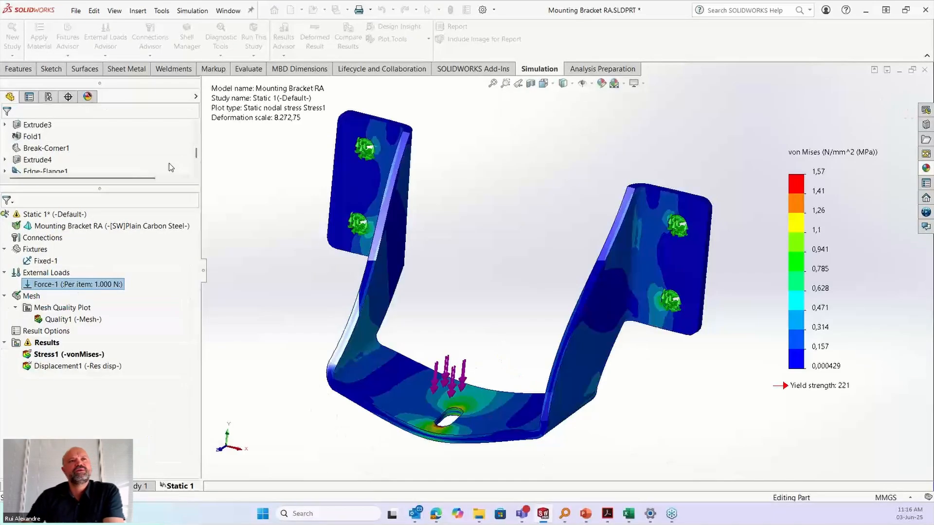
# Rerun the Static 1 study with the increased force and view the bracket's von Mises stress plot
pyautogui.rightClick(45, 214)
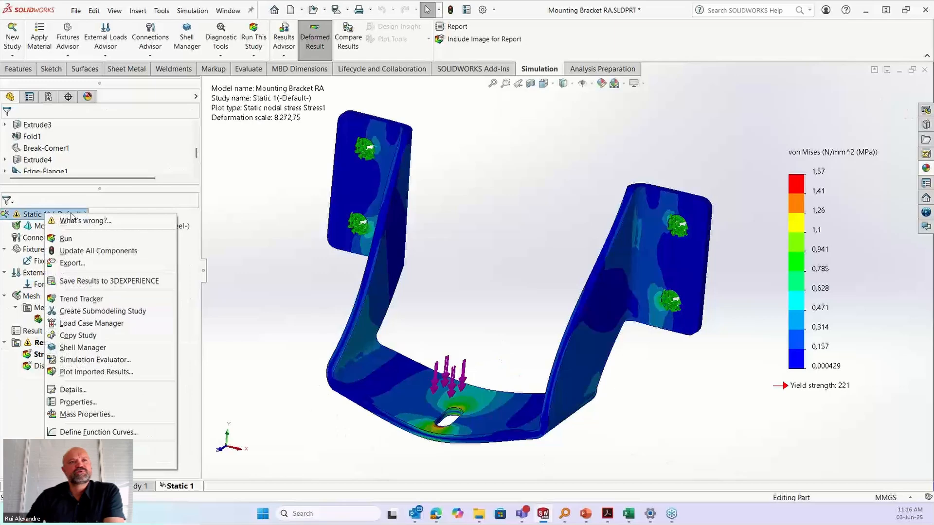
pyautogui.click(78, 239)
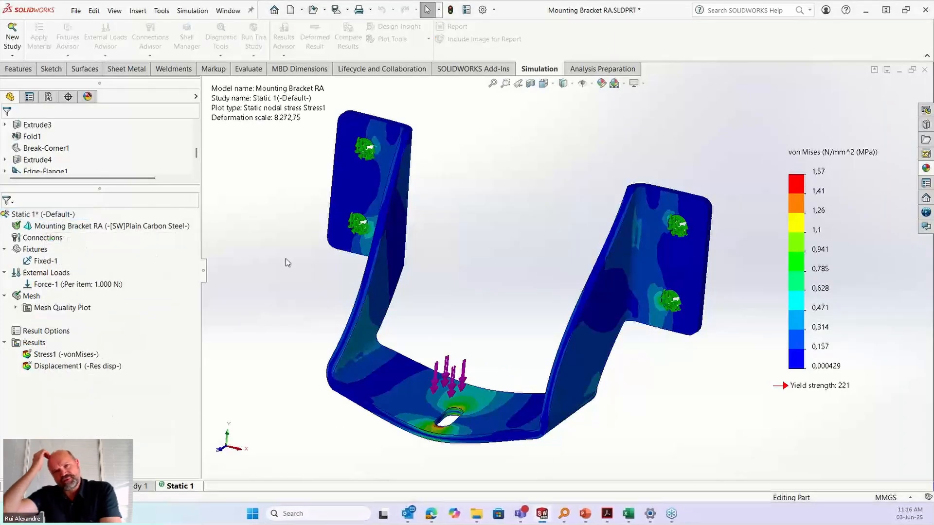
pyautogui.moveTo(529, 287)
pyautogui.mouseDown(button='middle')
pyautogui.moveTo(535, 304)
pyautogui.moveTo(531, 254)
pyautogui.moveTo(530, 297)
pyautogui.moveTo(533, 274)
pyautogui.mouseUp(button='middle')
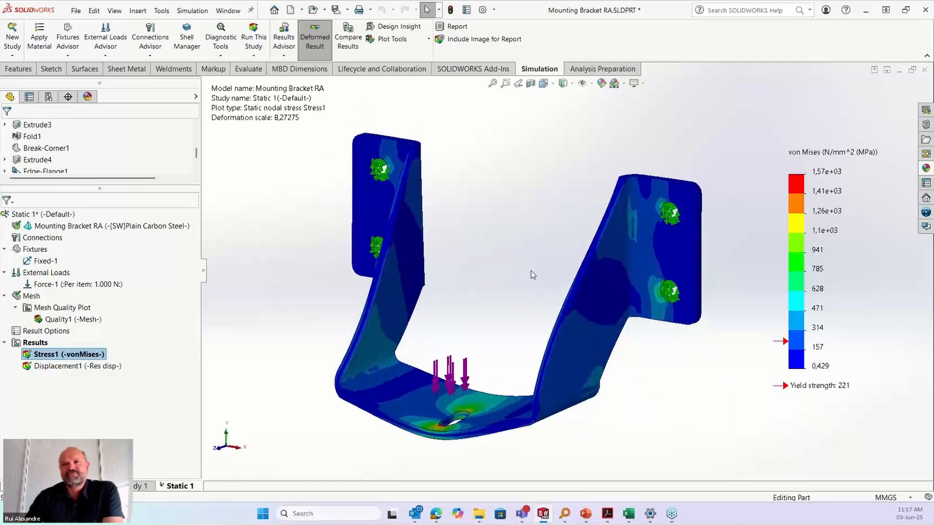
pyautogui.moveTo(513, 241); pyautogui.dragTo(564, 297, button='middle')
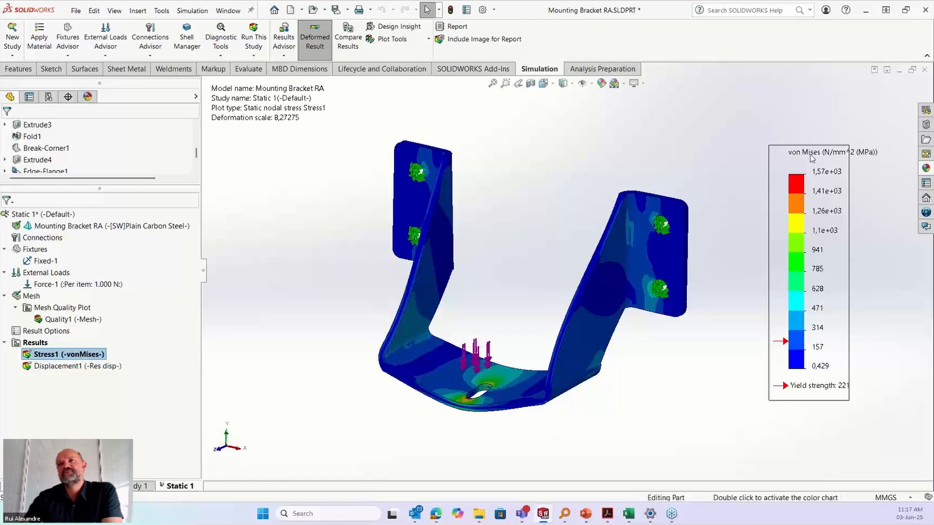
# Examine the von Mises stress distribution up close around the flange's mounting holes and the base slot
pyautogui.scroll(-5, 673, 239)
pyautogui.scroll(-2, 622, 239)
pyautogui.scroll(8, 492, 336)
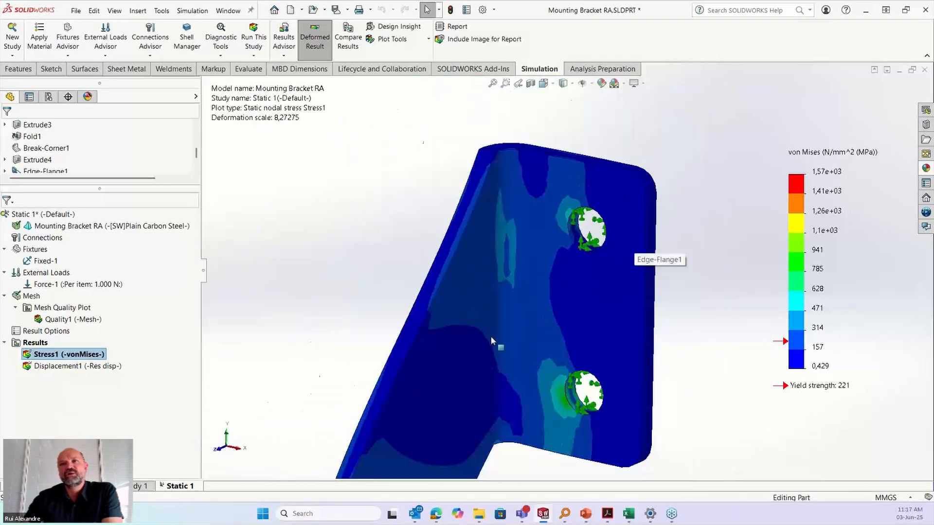
pyautogui.scroll(-8, 437, 400)
pyautogui.scroll(-3, 474, 310)
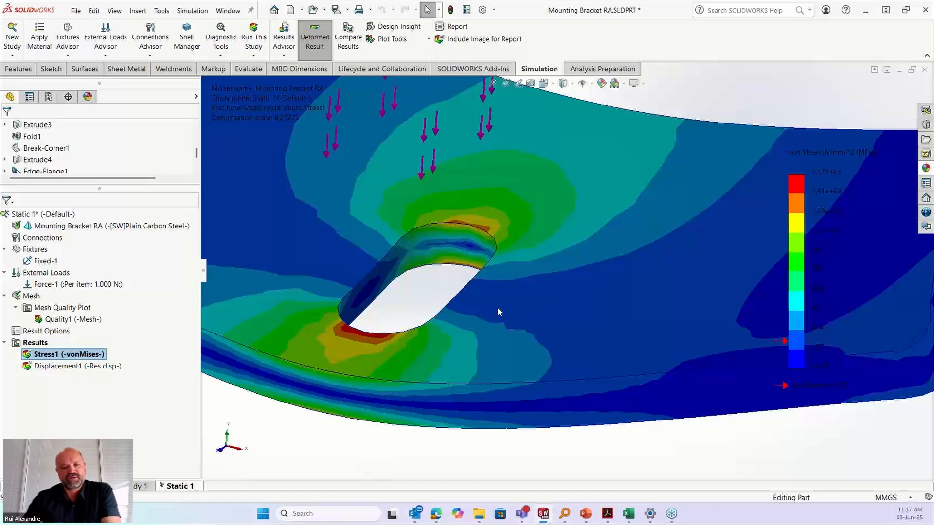
pyautogui.scroll(8, 572, 227)
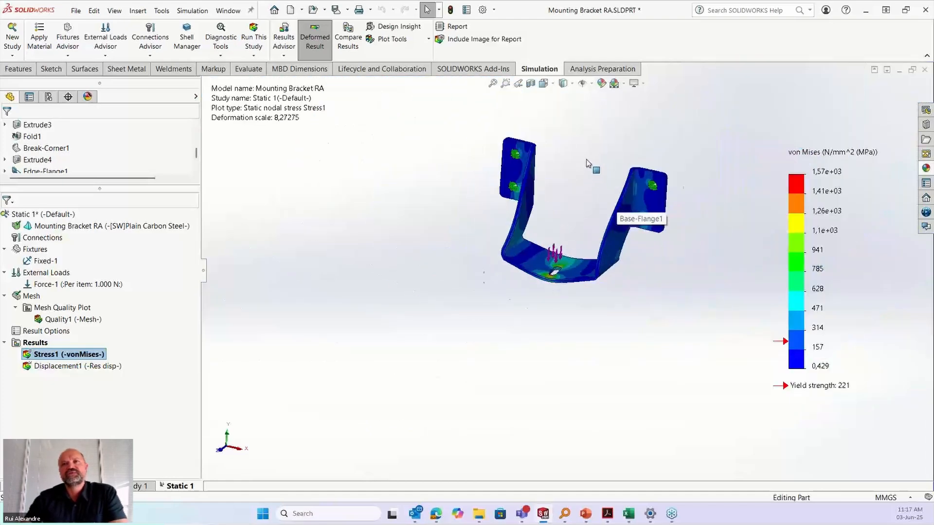
# Show the displacement plot for the whole bracket
pyautogui.moveTo(585, 159); pyautogui.dragTo(626, 296, button='middle')
pyautogui.scroll(1, 718, 322)
pyautogui.scroll(-1, 659, 300)
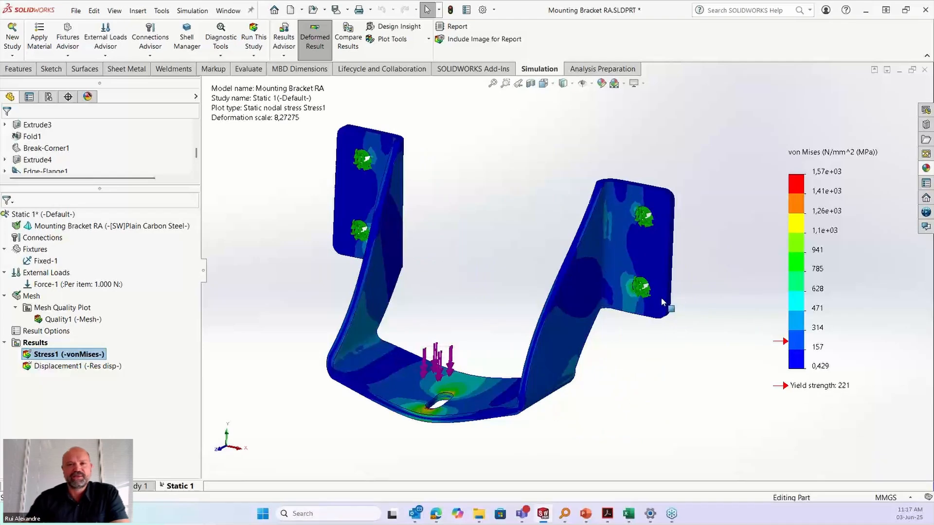
pyautogui.doubleClick(53, 371)
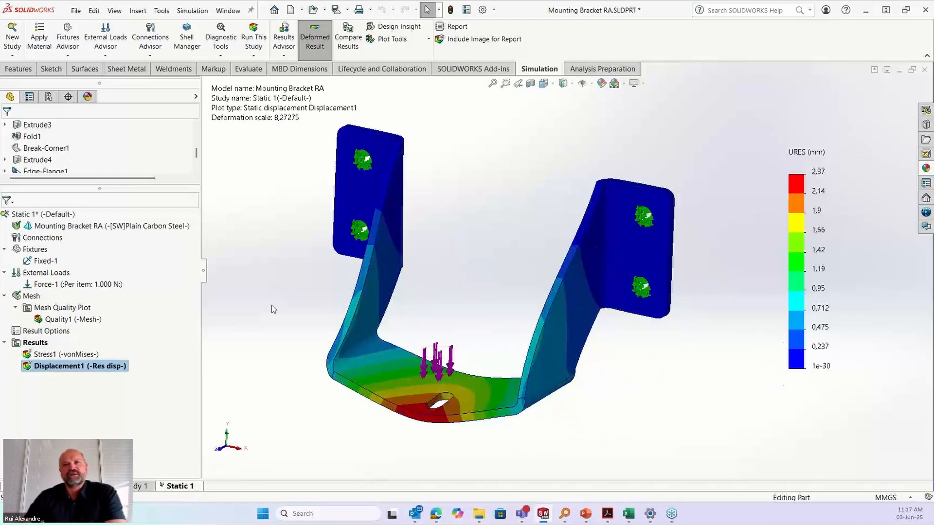
pyautogui.moveTo(271, 305)
pyautogui.mouseDown(button='middle')
pyautogui.moveTo(272, 369)
pyautogui.moveTo(275, 291)
pyautogui.moveTo(267, 286)
pyautogui.moveTo(267, 301)
pyautogui.mouseUp(button='middle')
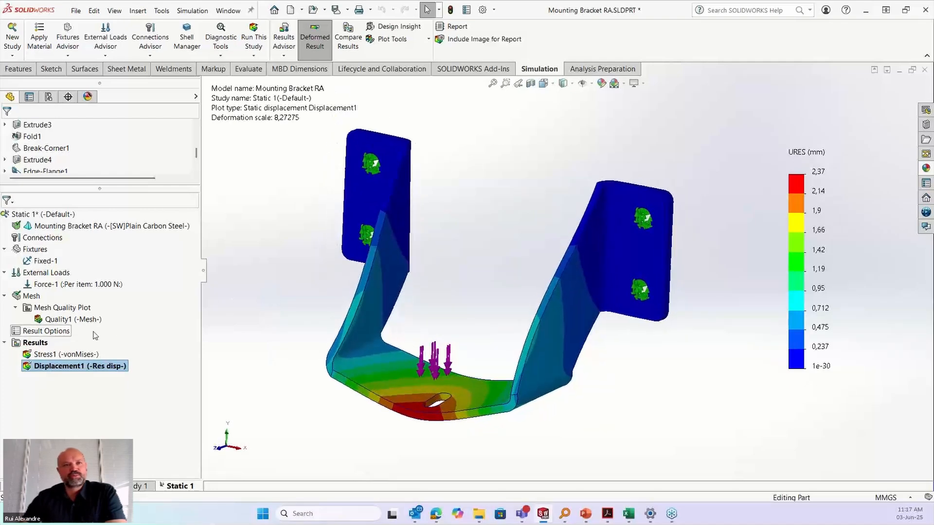
# Add a factor of safety distribution plot to the results, using the Automatic criterion and a multiplication factor of 1
pyautogui.rightClick(43, 342)
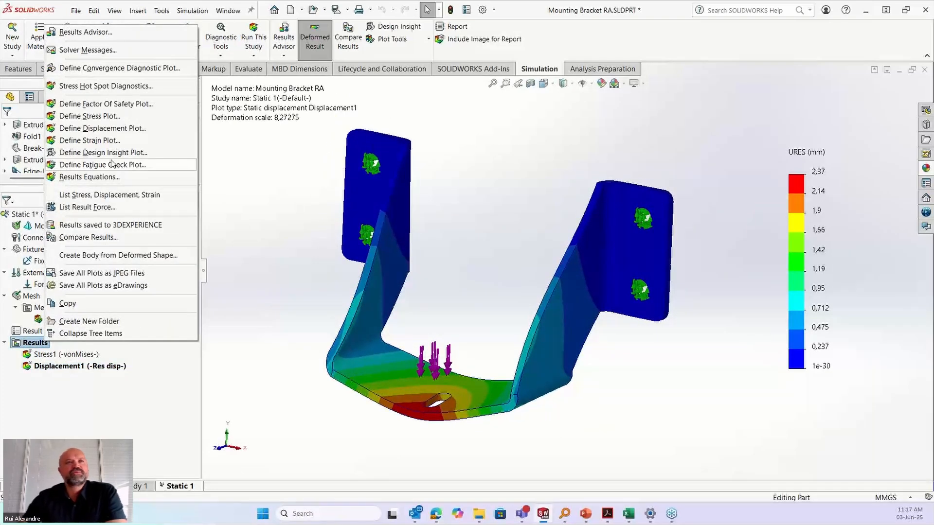
pyautogui.click(125, 105)
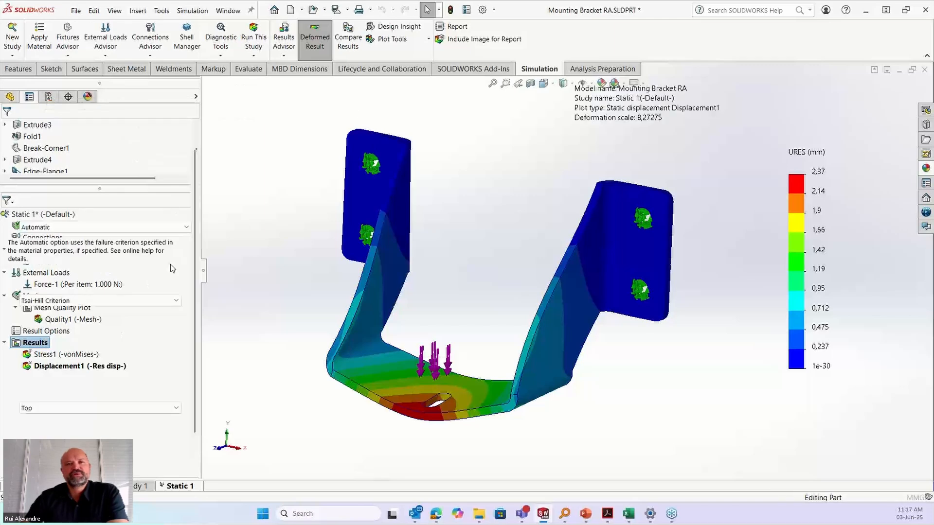
pyautogui.click(194, 129)
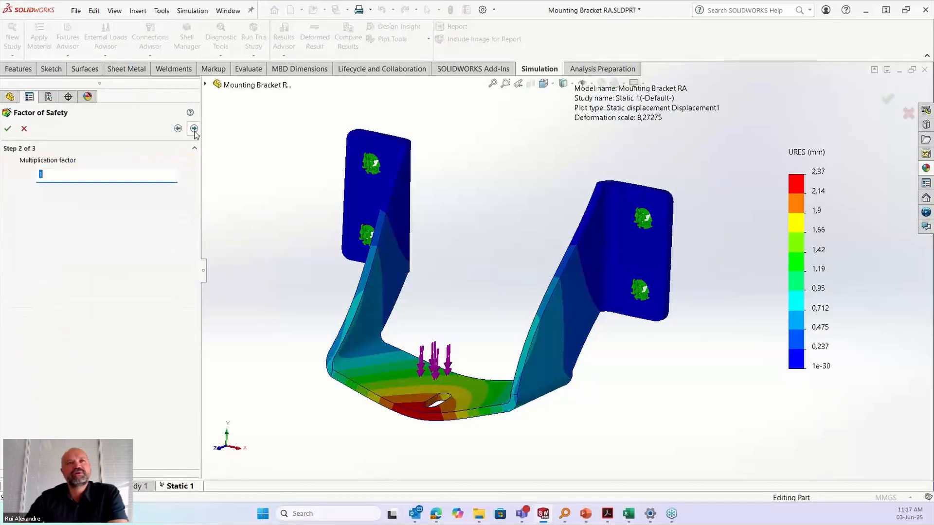
pyautogui.click(194, 130)
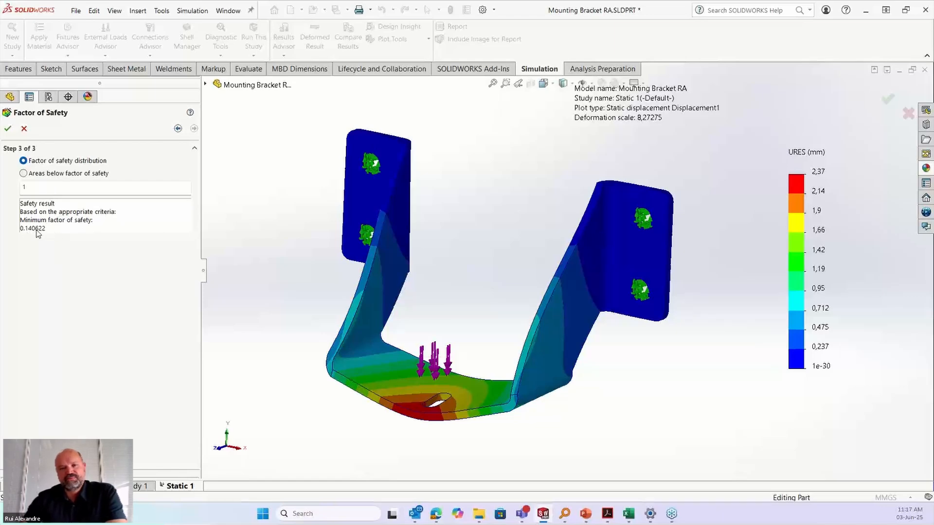
pyautogui.click(8, 128)
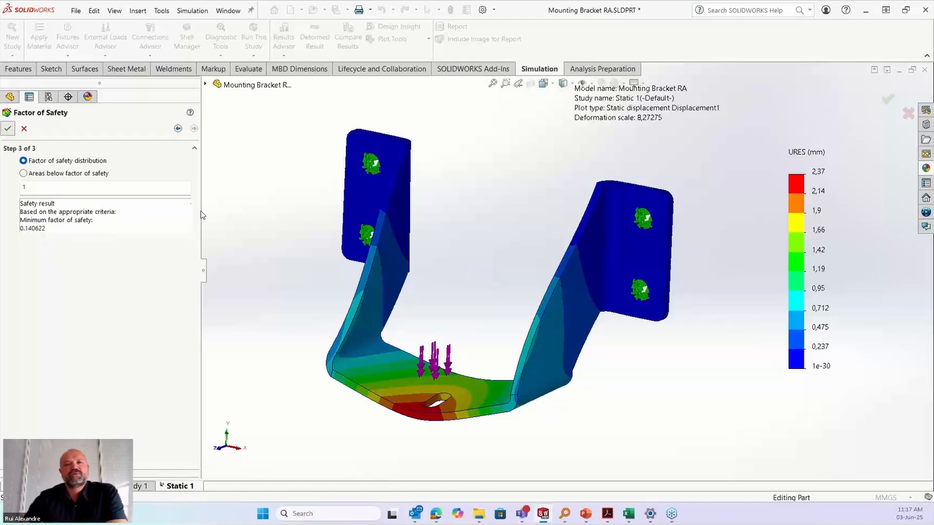
pyautogui.moveTo(234, 253); pyautogui.dragTo(532, 246, button='middle')
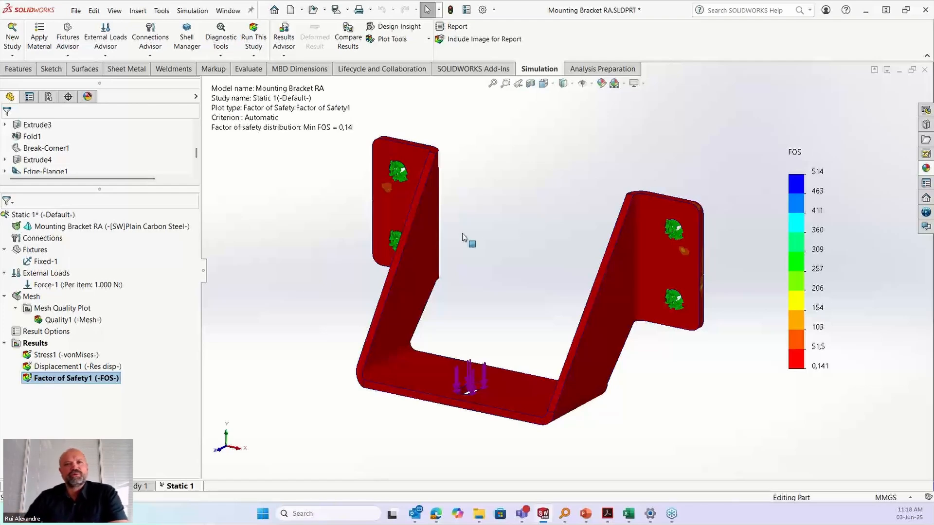
pyautogui.moveTo(489, 291); pyautogui.dragTo(494, 298, button='middle')
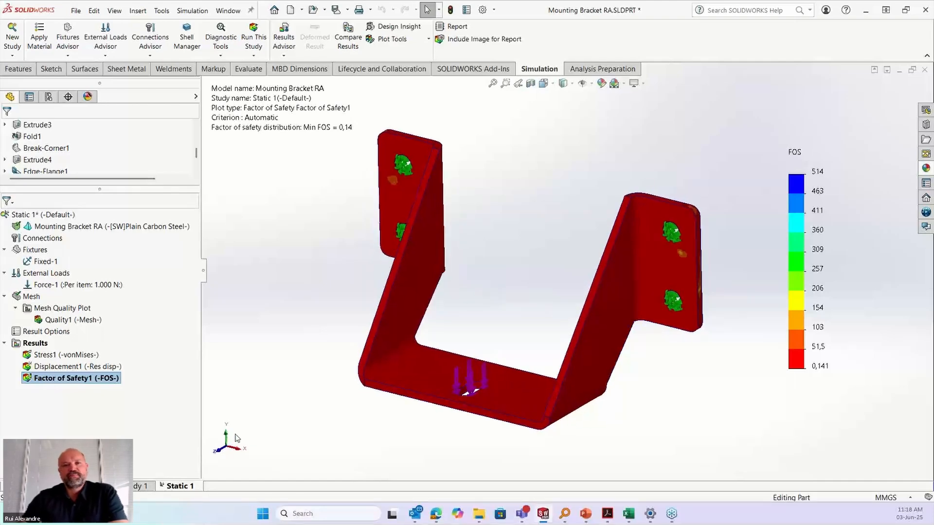
# Return to the part model and hide the visible sketch containing the 120 mm line
pyautogui.click(45, 486)
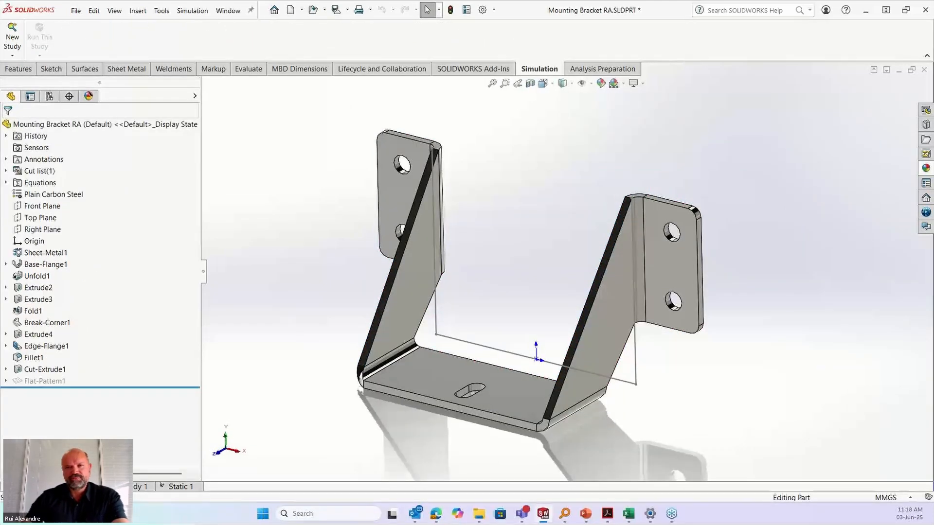
pyautogui.click(492, 348)
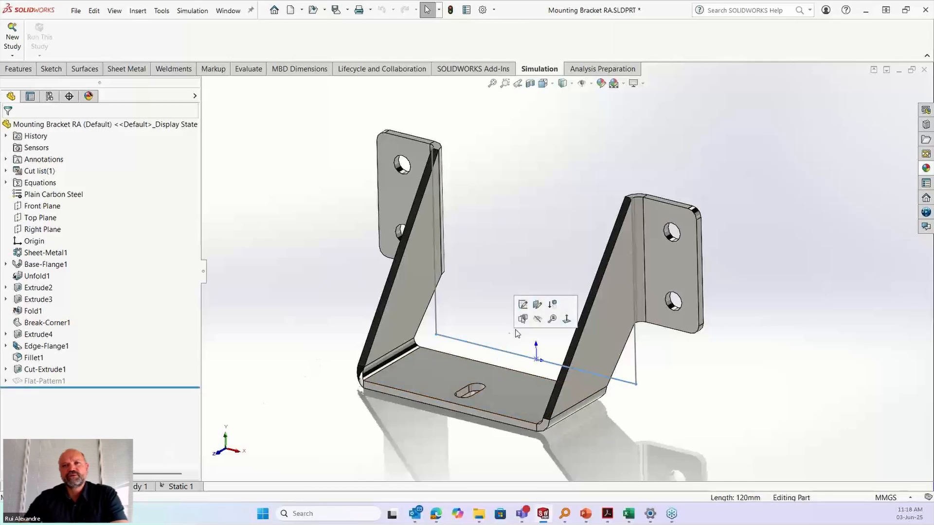
pyautogui.click(534, 320)
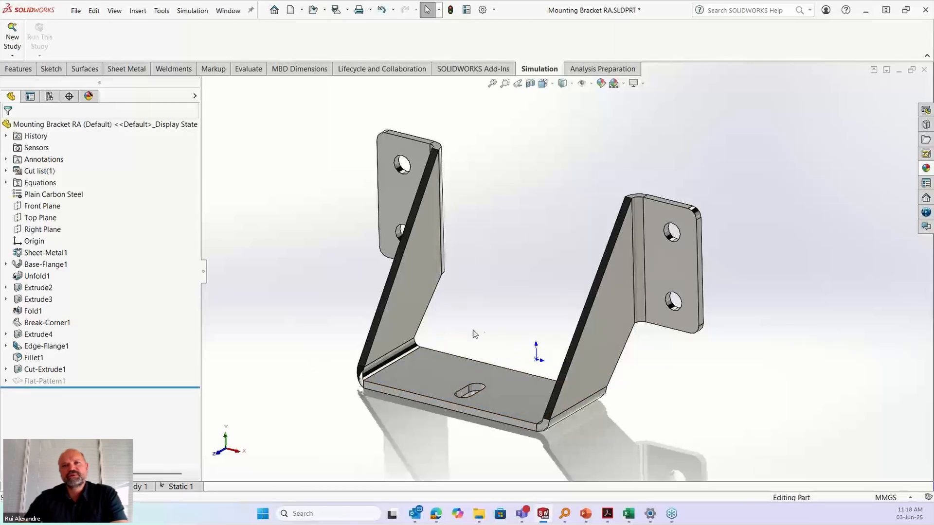
# Set the thickness dimension of the bracket's base flange to 8 mm
pyautogui.click(680, 270)
pyautogui.click(601, 343)
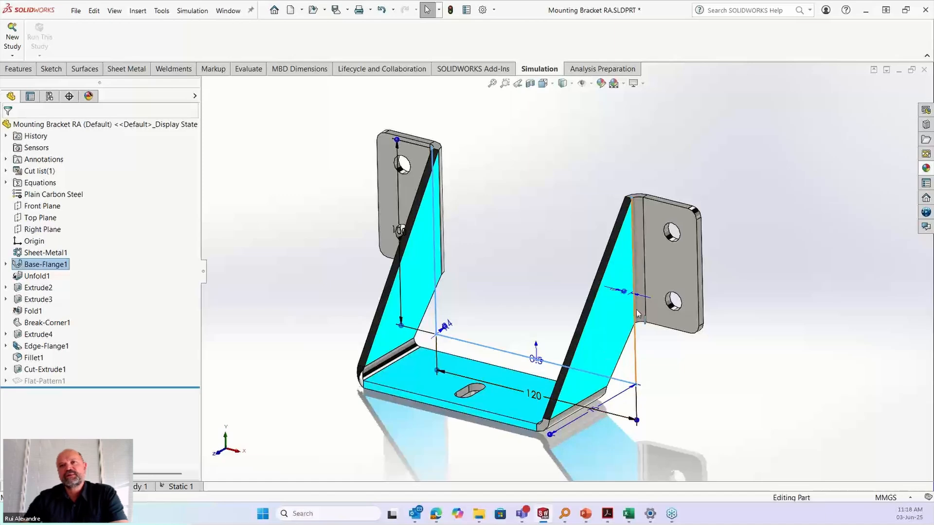
pyautogui.click(630, 296)
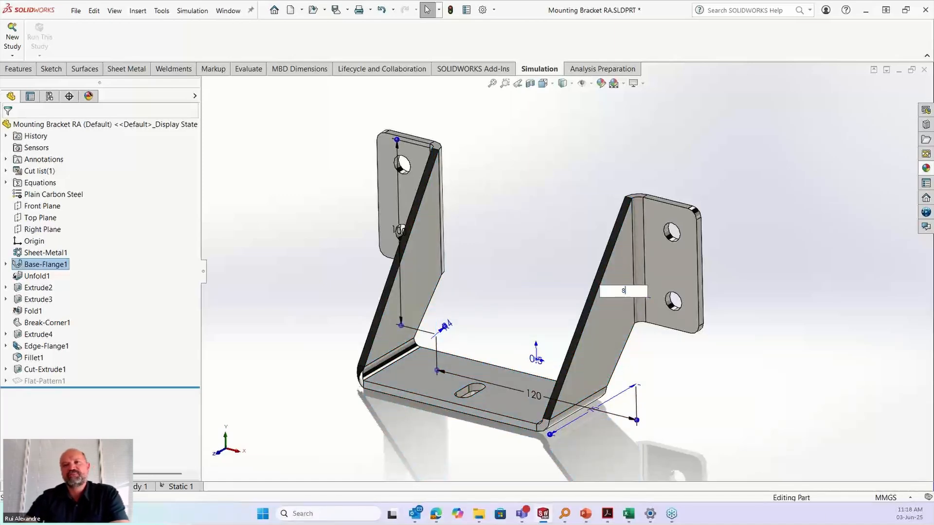
pyautogui.press('Return')
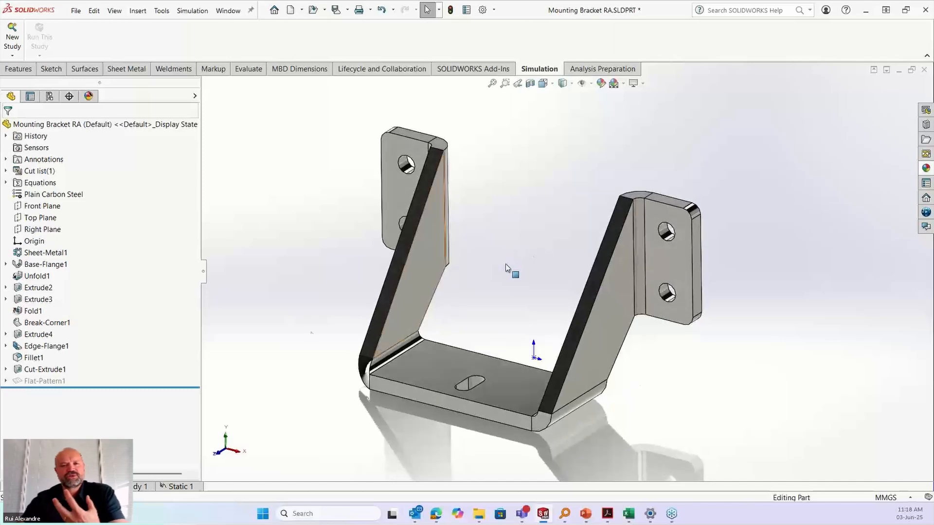
# Rerun the Static 1 study on the thickened bracket
pyautogui.click(178, 487)
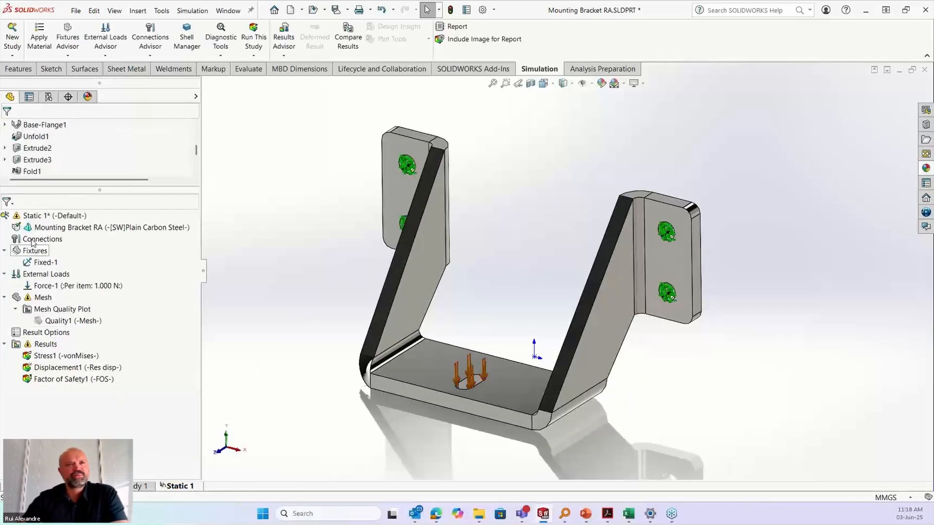
pyautogui.rightClick(39, 217)
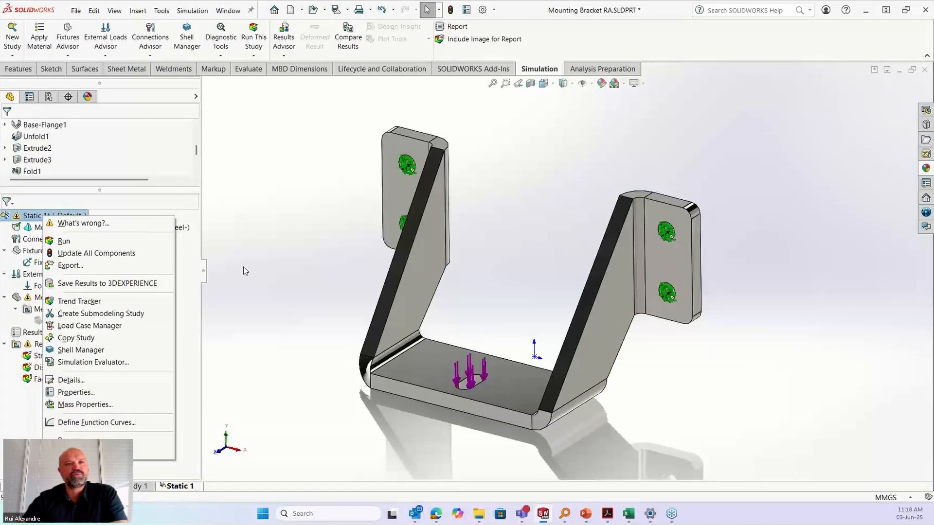
pyautogui.click(92, 241)
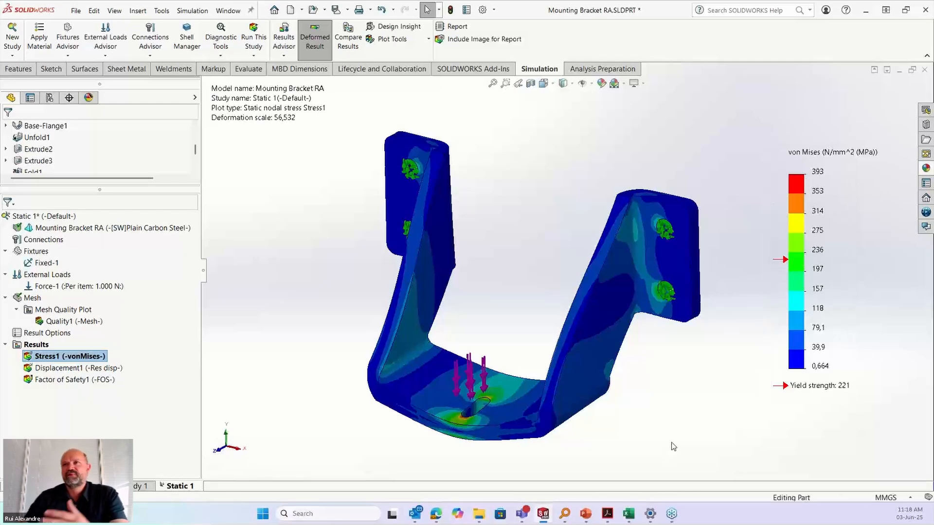
# Review the recalculated displacement and factor of safety plots for the bracket
pyautogui.click(72, 368)
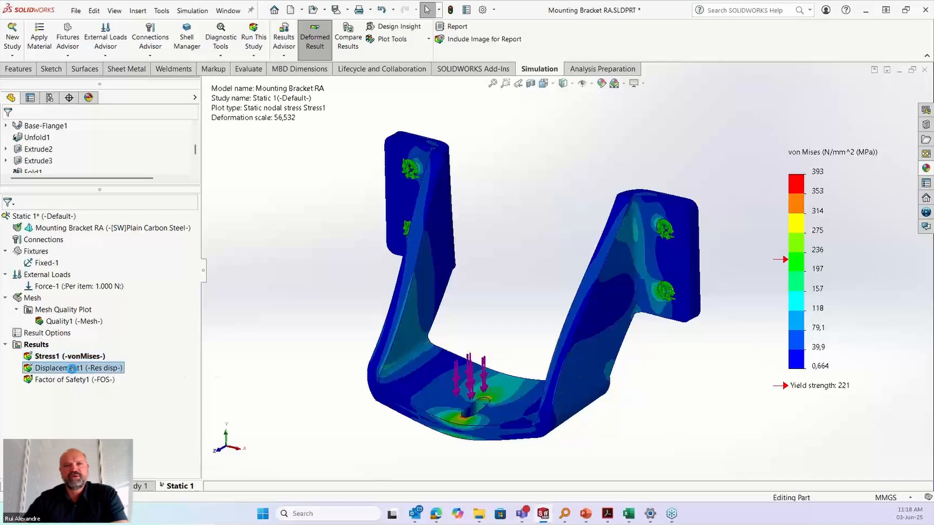
pyautogui.doubleClick(72, 368)
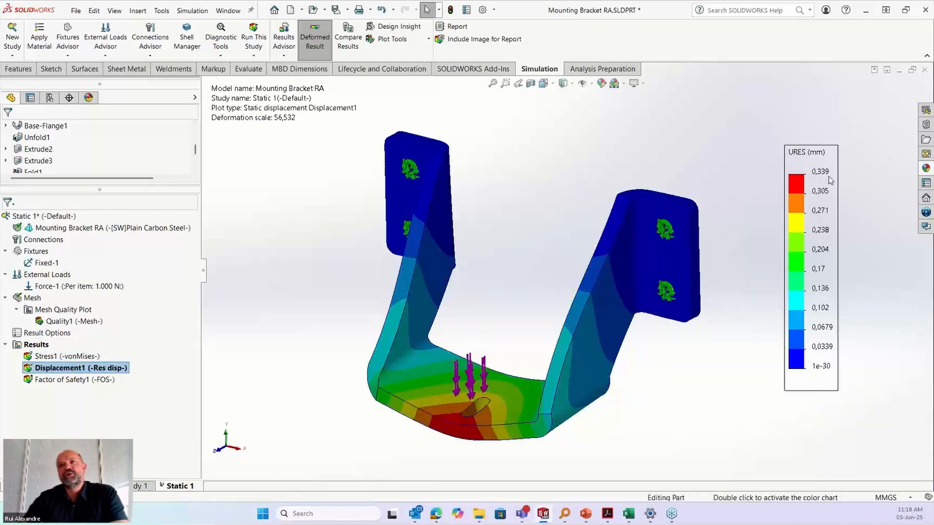
pyautogui.click(70, 379)
pyautogui.doubleClick(71, 379)
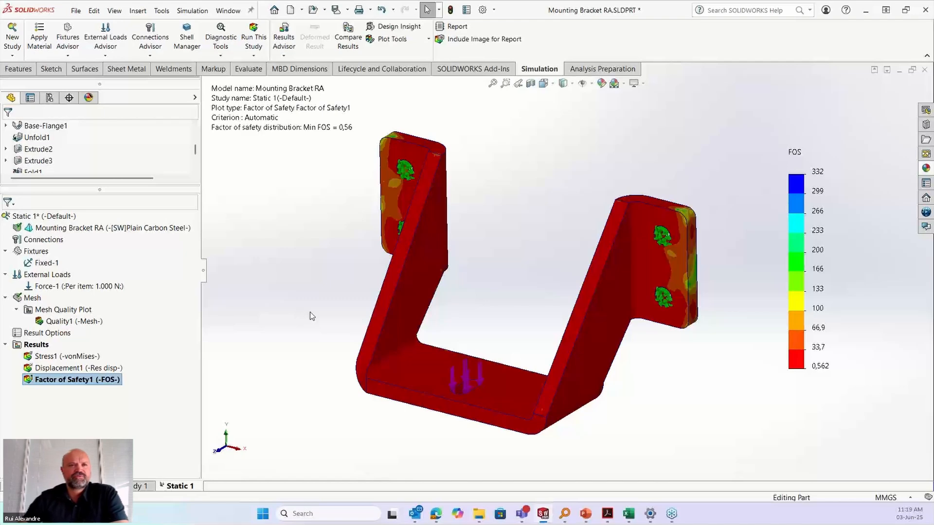
pyautogui.moveTo(312, 317); pyautogui.dragTo(314, 312, button='middle')
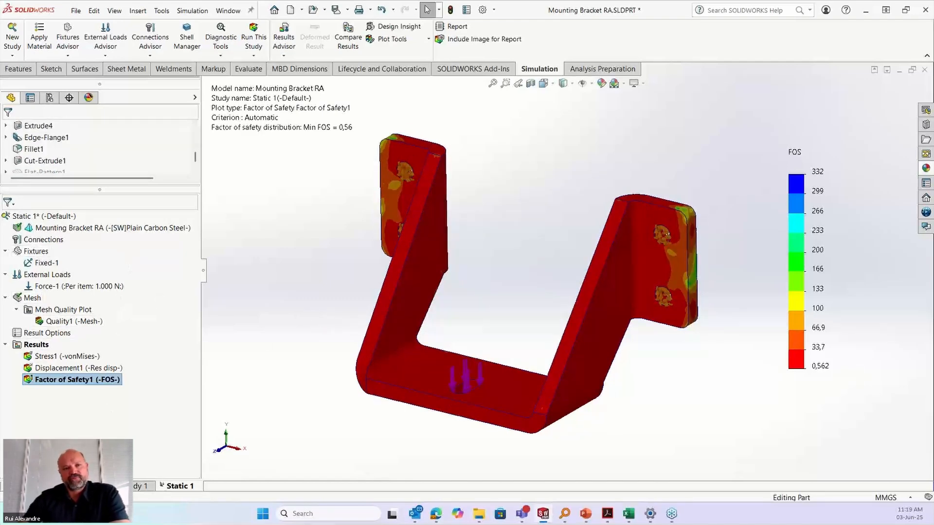
# Return to the part model and change the bracket's material to Alloy Steel
pyautogui.click(24, 485)
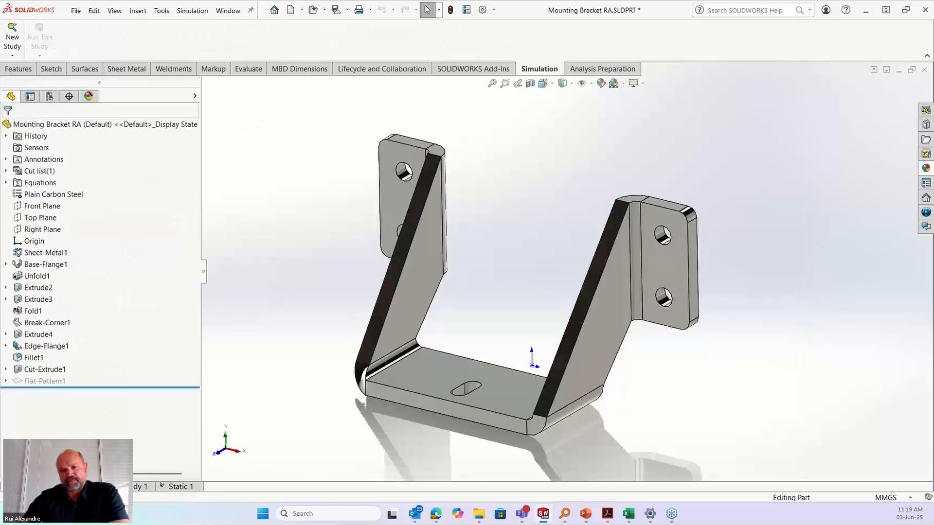
pyautogui.rightClick(67, 194)
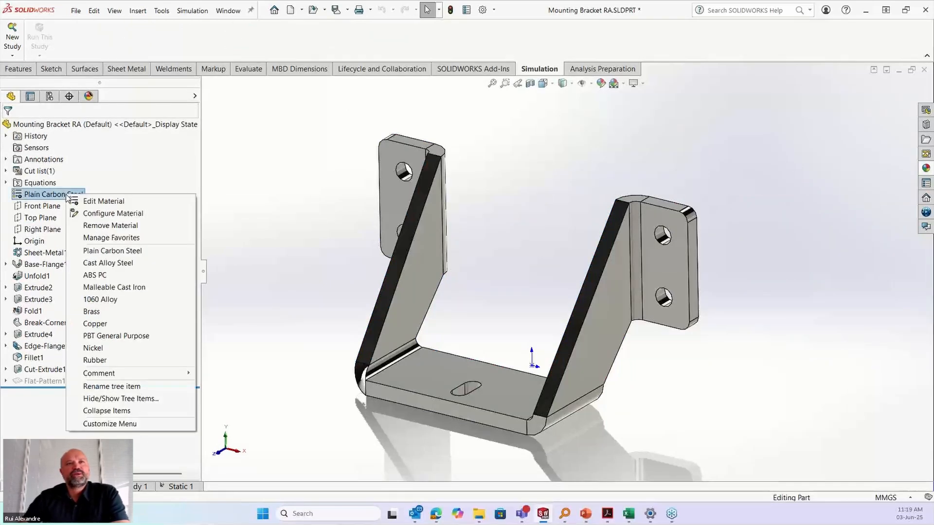
pyautogui.click(134, 201)
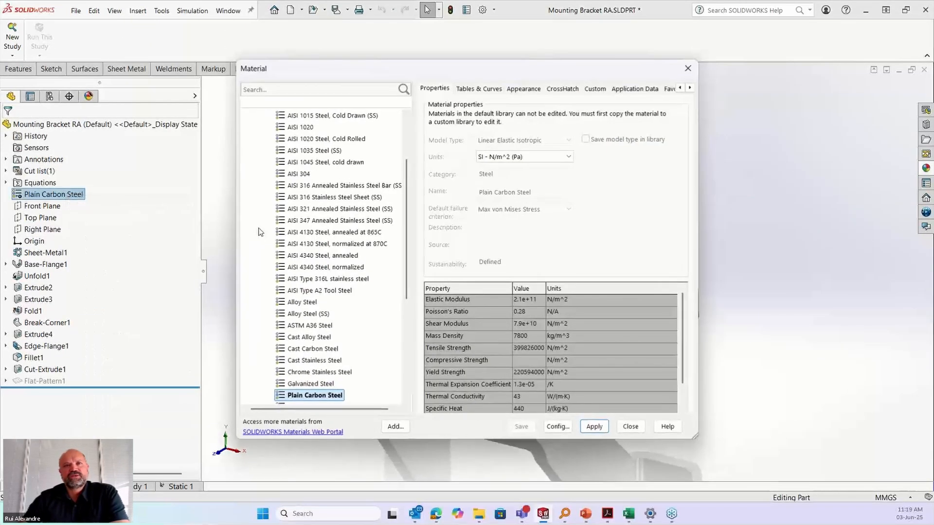
pyautogui.click(302, 303)
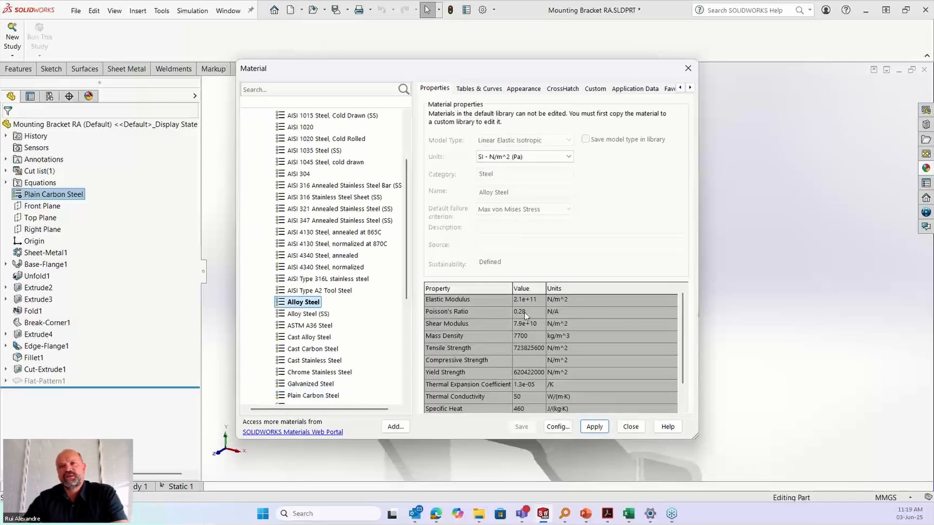
pyautogui.click(600, 433)
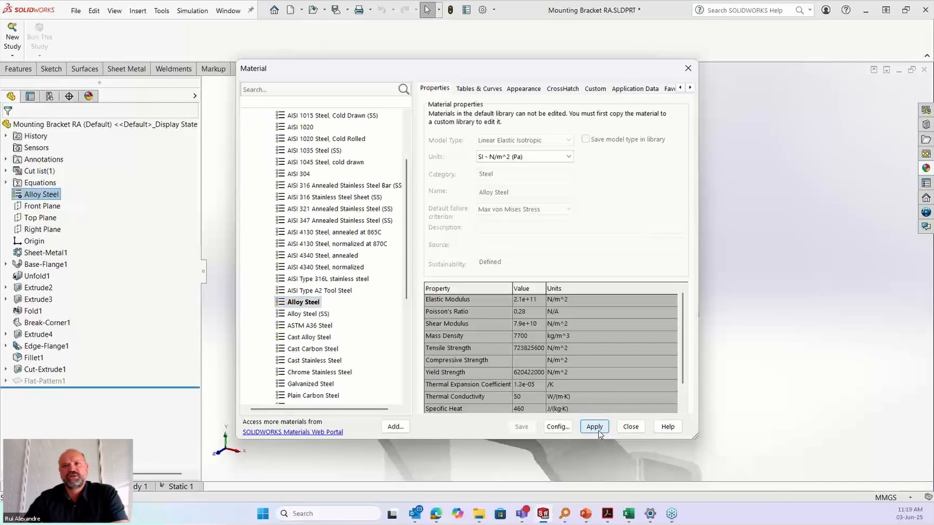
pyautogui.click(631, 427)
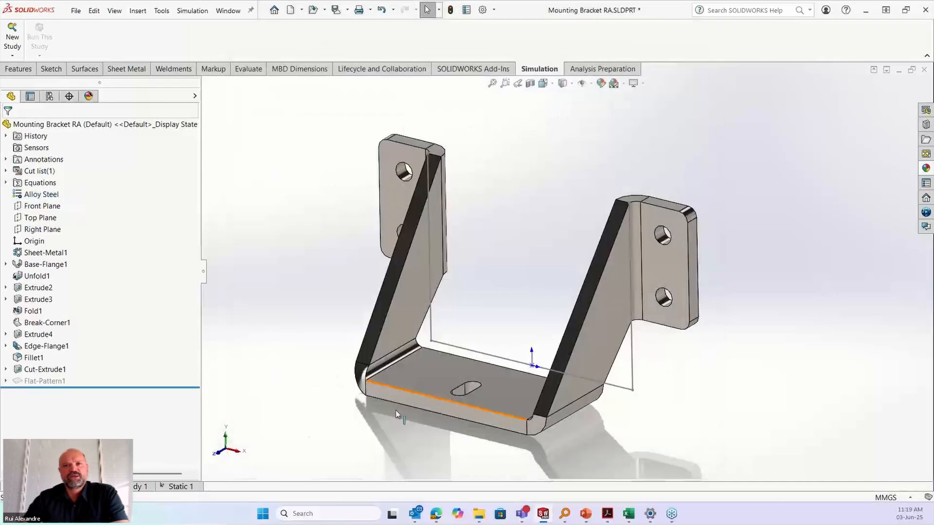
# Rerun the Static 1 study with the bracket's new material
pyautogui.click(184, 487)
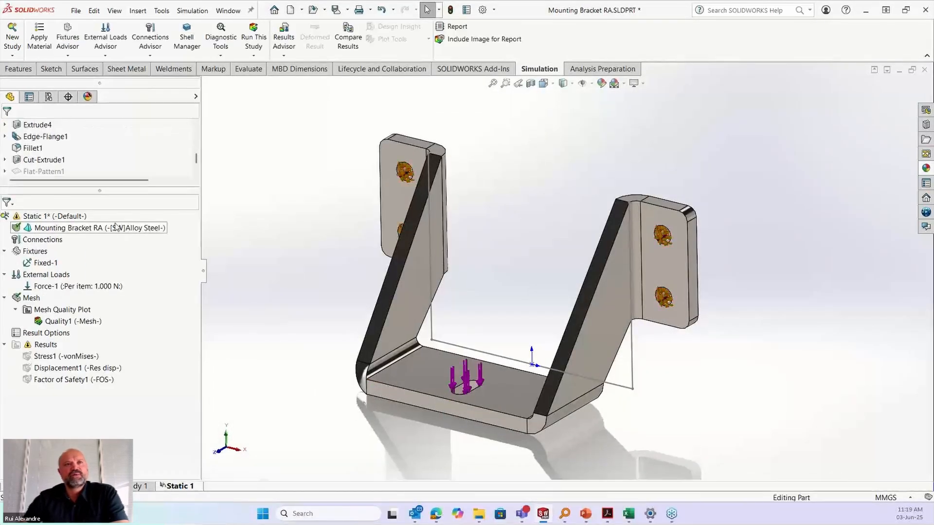
pyautogui.rightClick(68, 216)
pyautogui.click(95, 236)
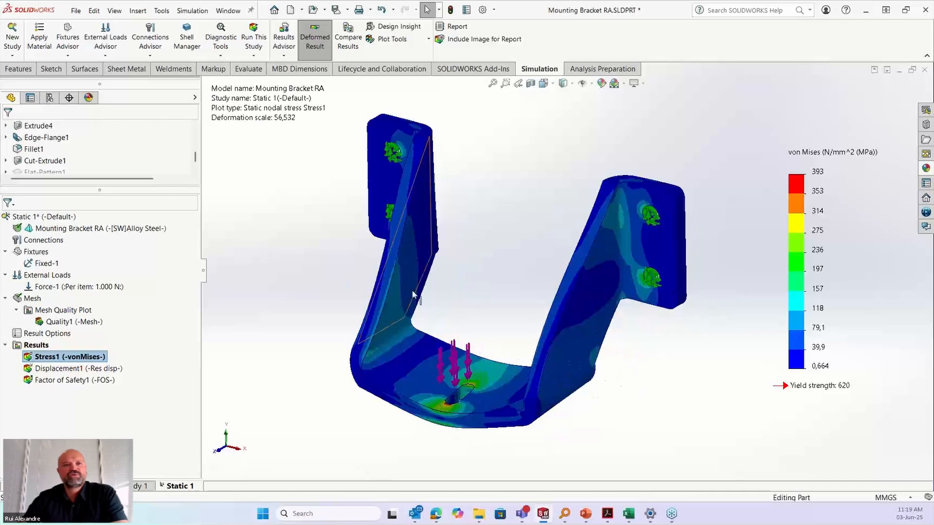
# Review the recalculated displacement and factor of safety plots for the alloy steel bracket
pyautogui.doubleClick(61, 370)
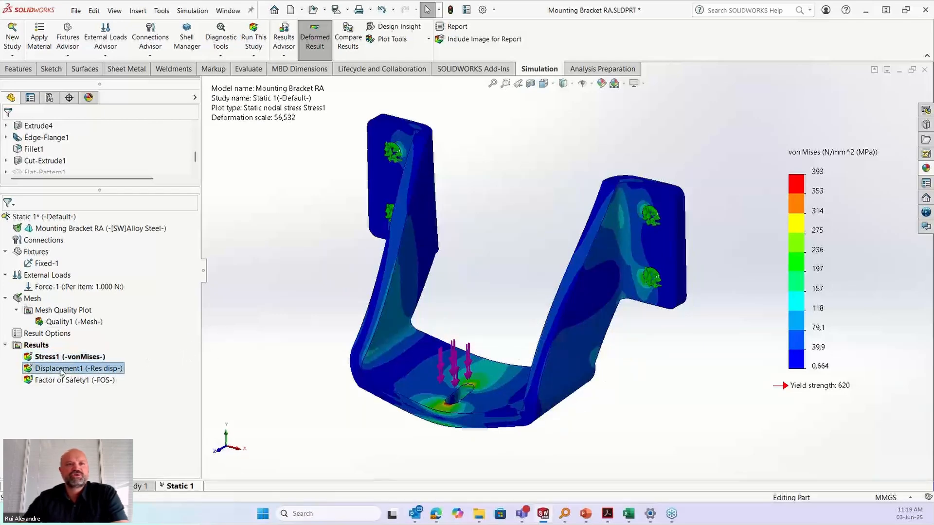
pyautogui.doubleClick(61, 380)
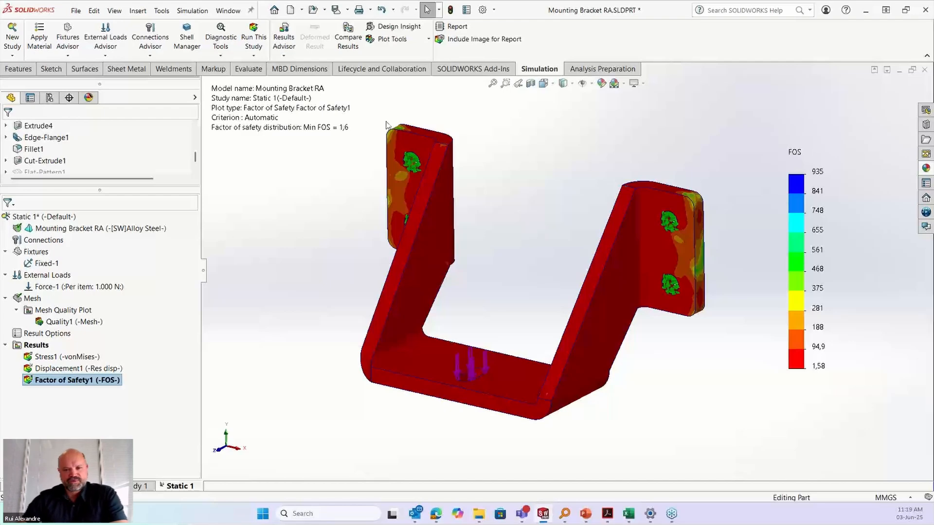
pyautogui.moveTo(503, 188); pyautogui.dragTo(503, 191, button='middle')
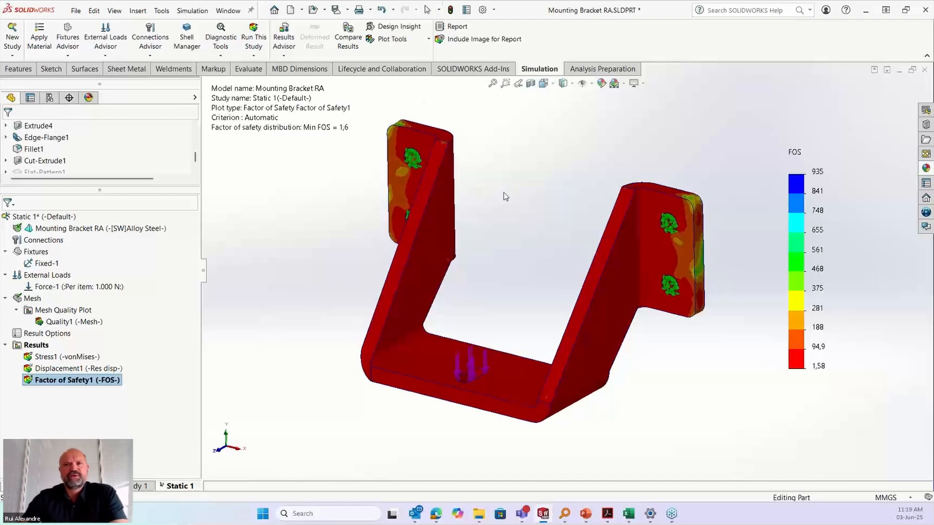
pyautogui.scroll(1, 595, 209)
pyautogui.scroll(-1, 596, 209)
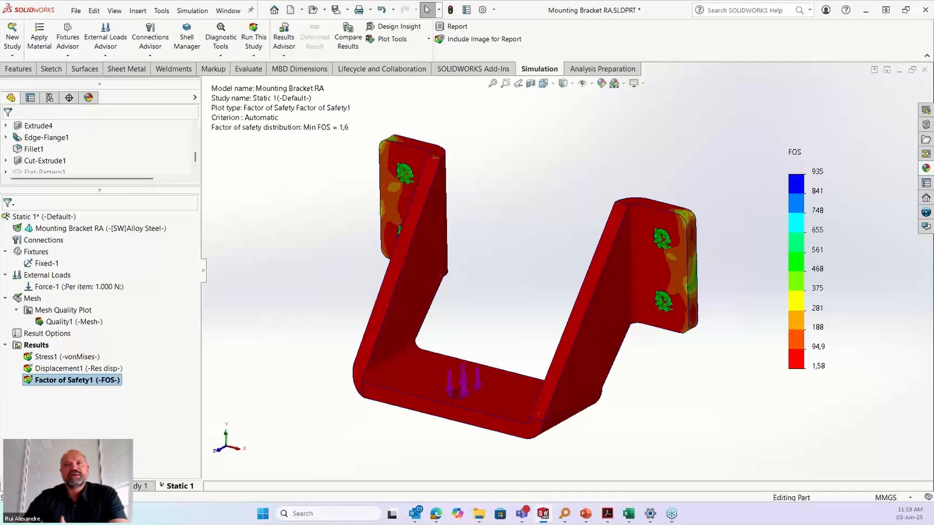
# Go back to the part model and hide the visible sketch containing the 120 mm line
pyautogui.click(36, 485)
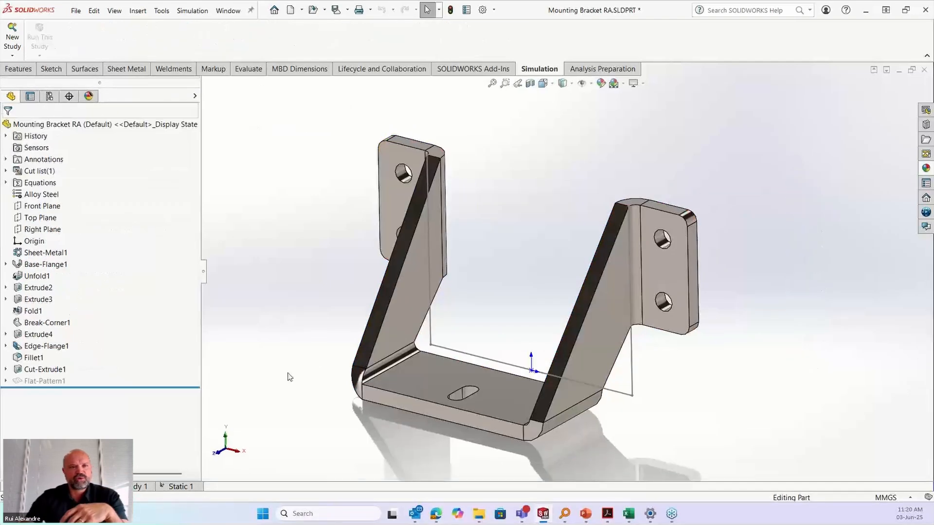
pyautogui.moveTo(317, 331); pyautogui.dragTo(327, 339, button='middle')
pyautogui.click(489, 360)
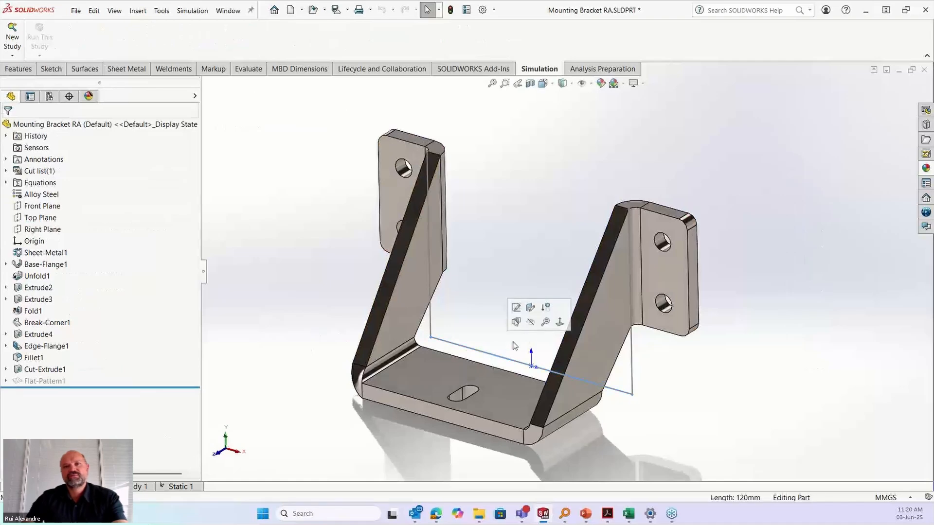
pyautogui.click(538, 324)
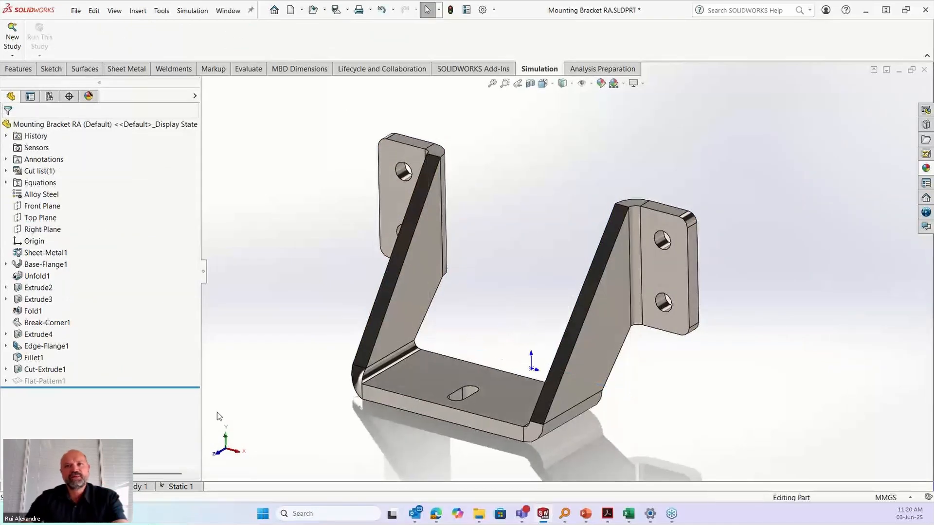
# Reopen the Static 1 study and examine the von Mises stress plot on the deformed bracket
pyautogui.click(180, 486)
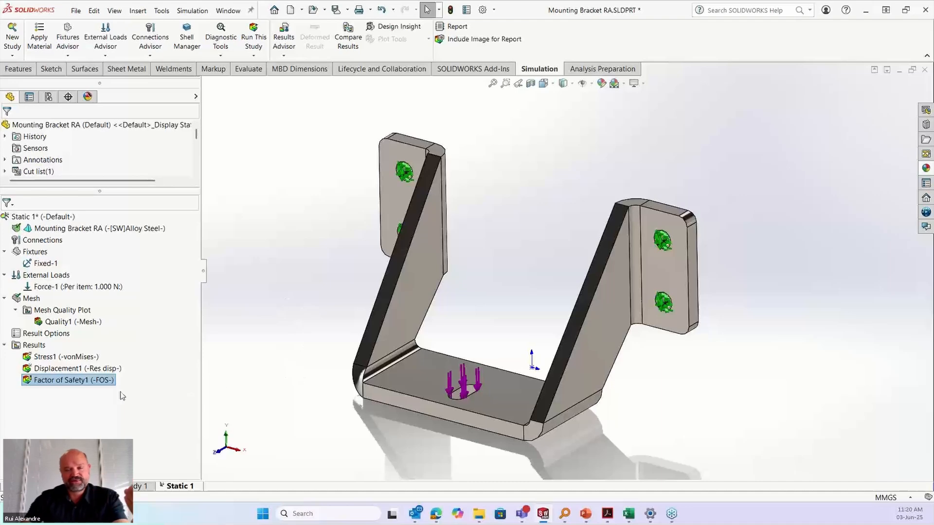
pyautogui.doubleClick(68, 357)
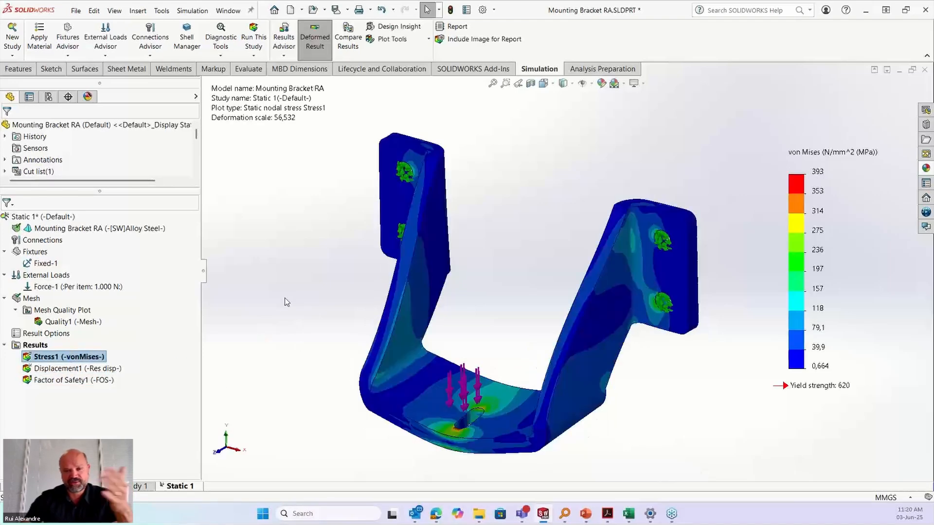
pyautogui.moveTo(309, 302); pyautogui.dragTo(317, 317, button='middle')
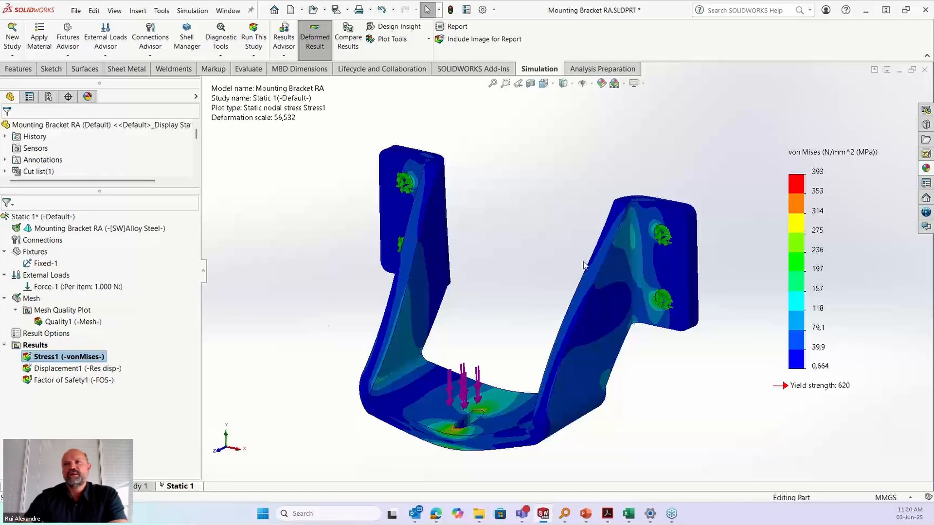
pyautogui.scroll(1, 658, 304)
pyautogui.scroll(-1, 622, 282)
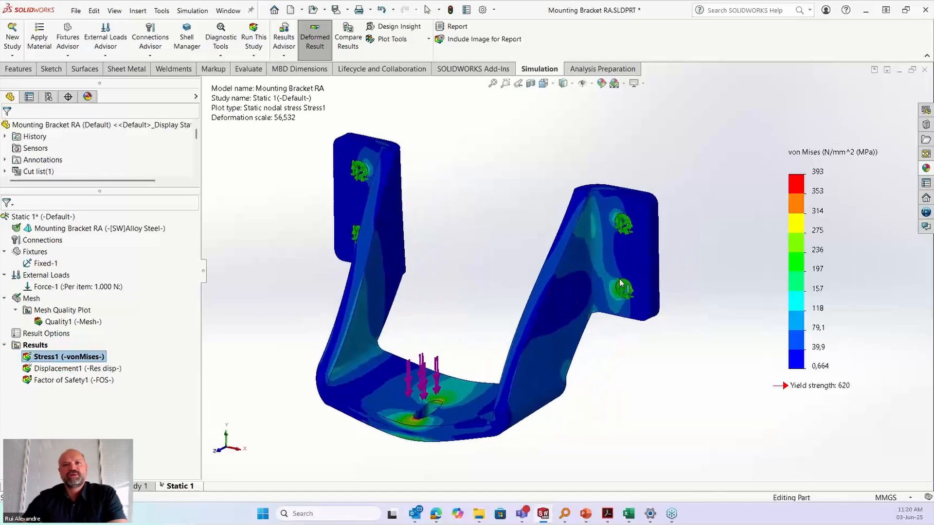
# Play the animation of the von Mises stress plot and close it without saving a video
pyautogui.rightClick(97, 357)
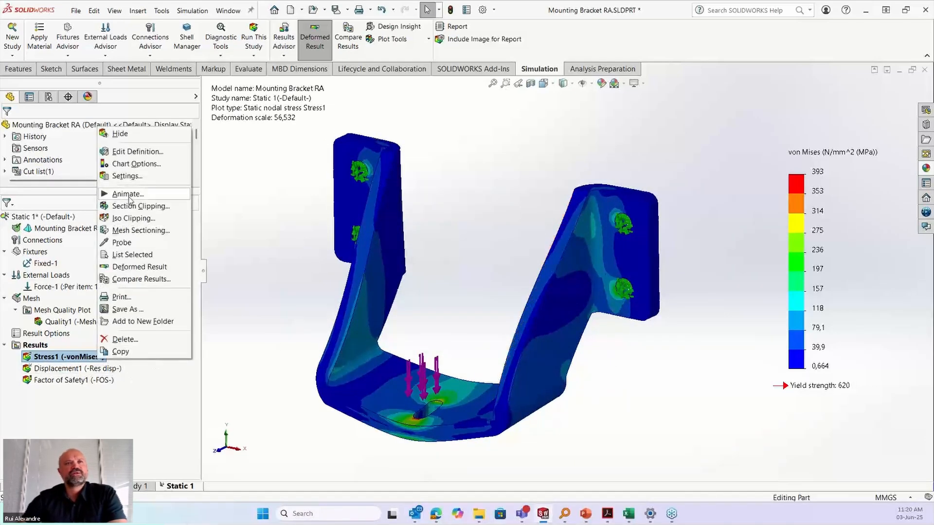
pyautogui.click(128, 194)
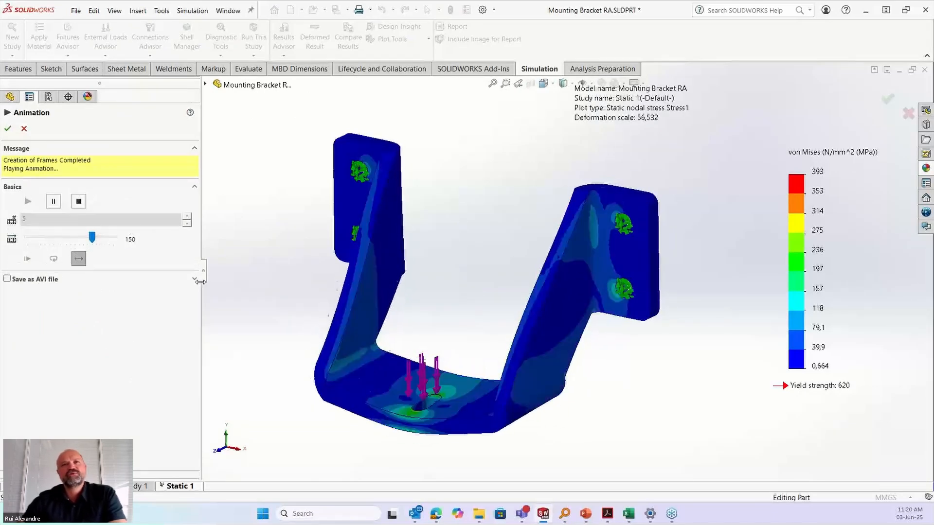
pyautogui.click(24, 129)
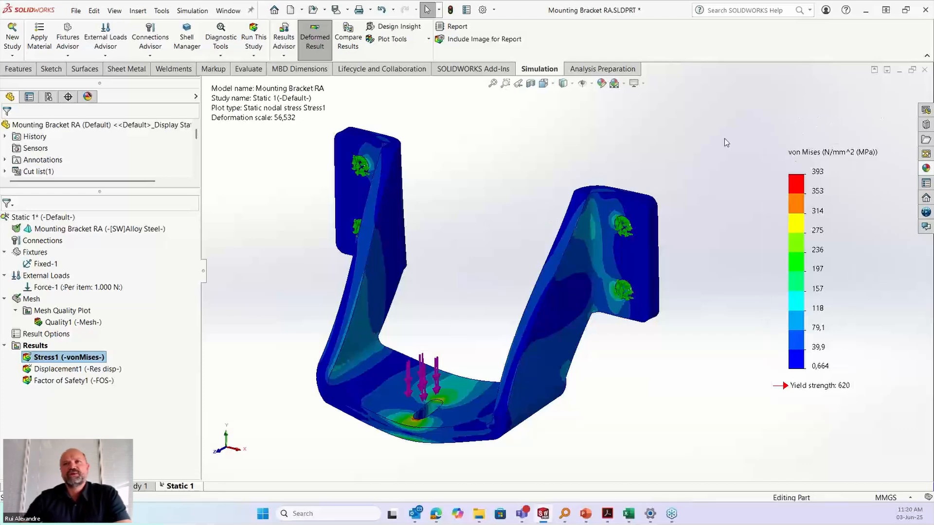
# Close the mounting bracket part without saving its changes
pyautogui.click(924, 69)
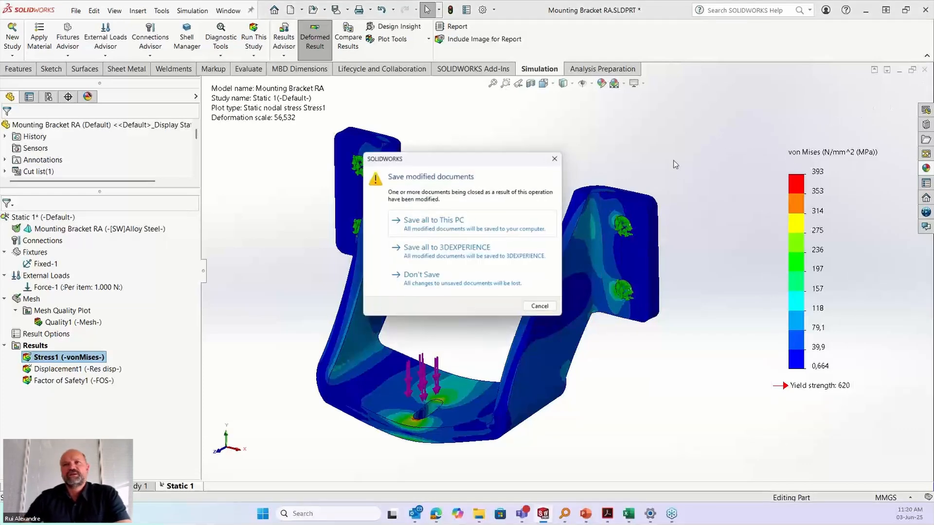
pyautogui.click(469, 284)
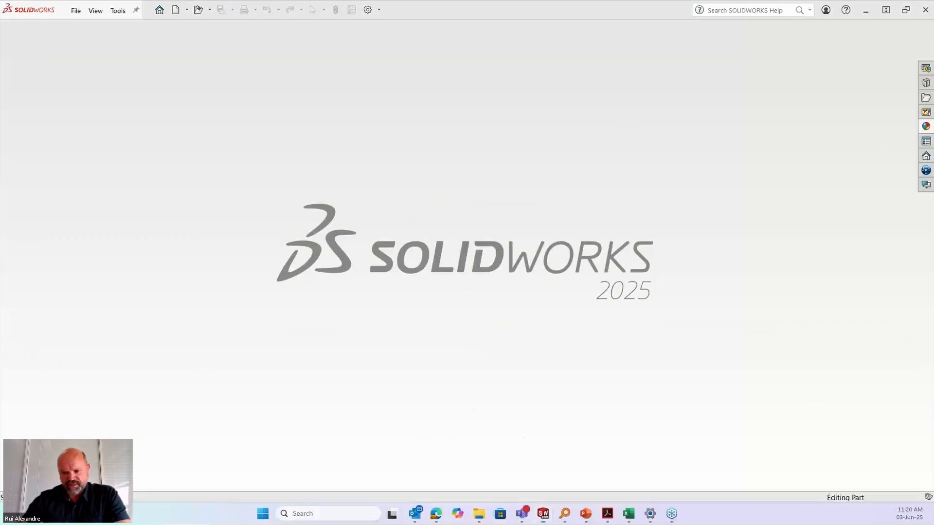
# Switch to the presentation, advance the stress and deformation slide, and return to SOLIDWORKS
pyautogui.hotkey('alt', 'Tab')
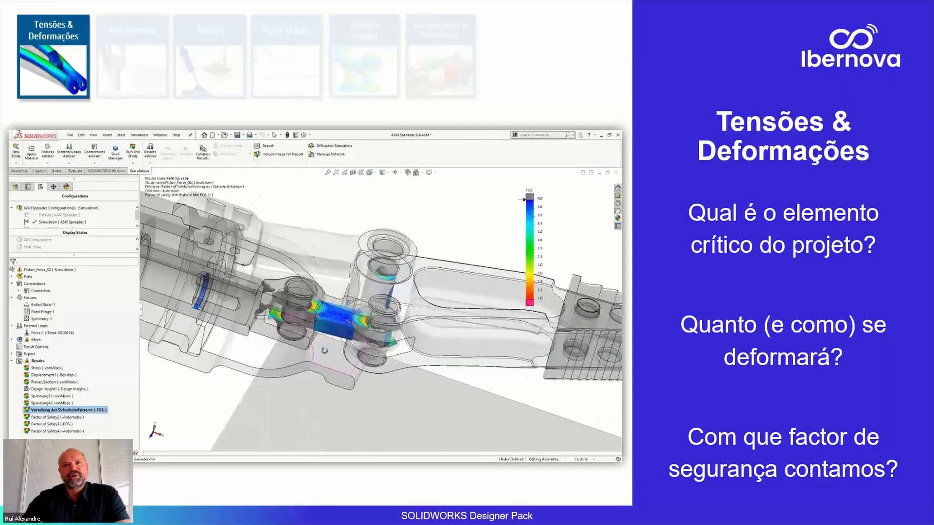
pyautogui.click(329, 483)
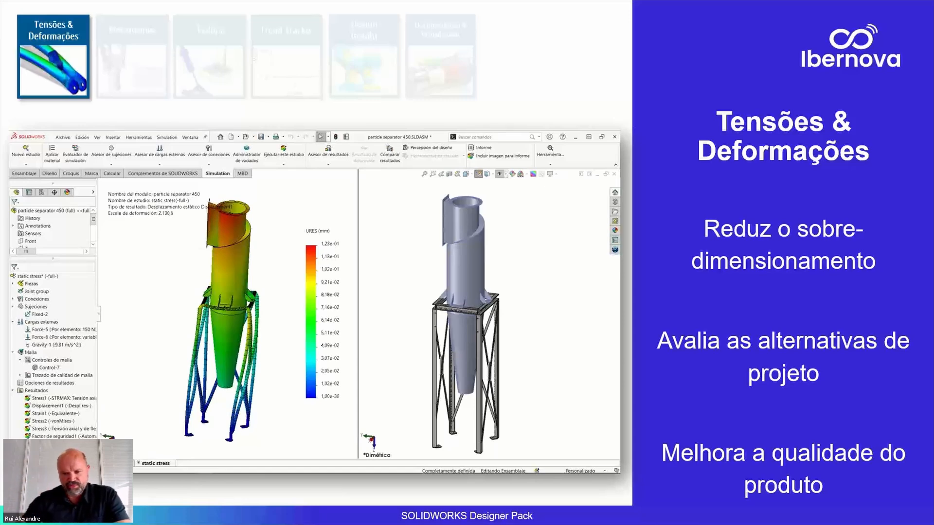
pyautogui.hotkey('alt', 'Tab')
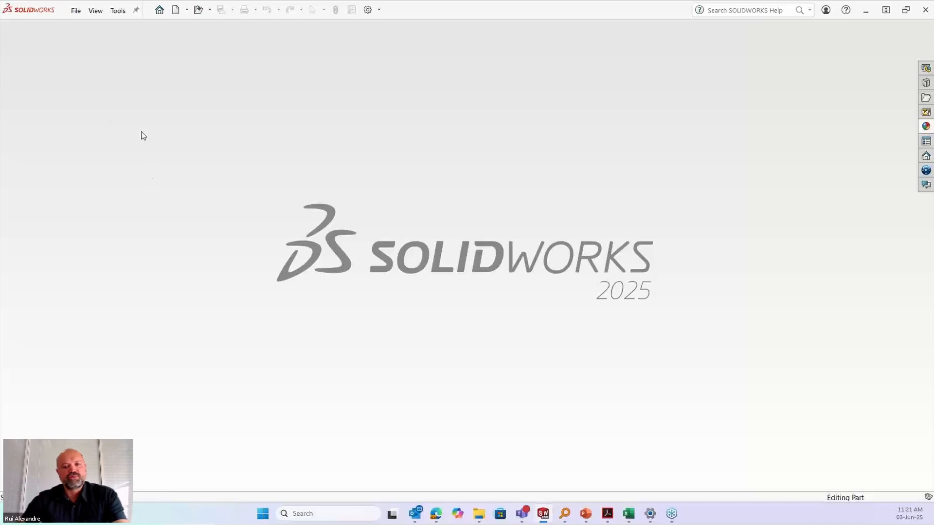
# Open the particle separator 450 assembly and its static stress study, widening the study tree
pyautogui.click(316, 316)
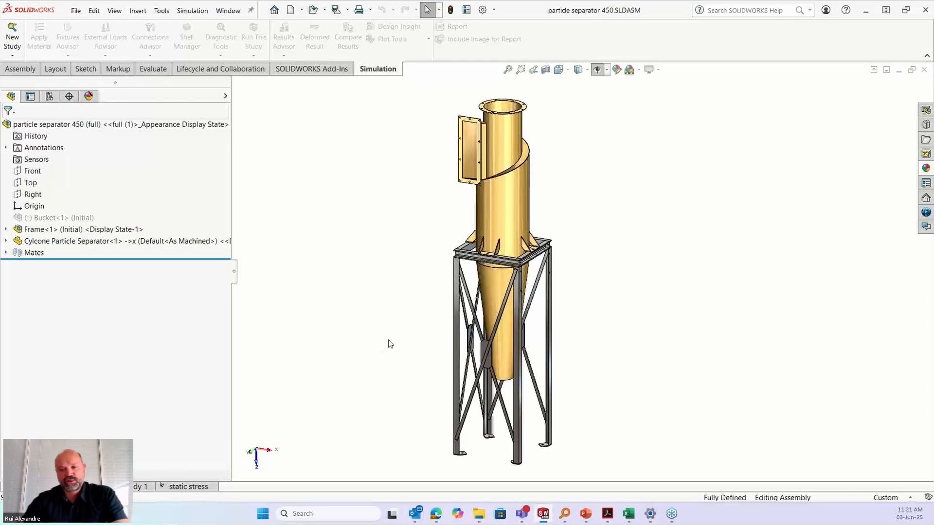
pyautogui.click(189, 487)
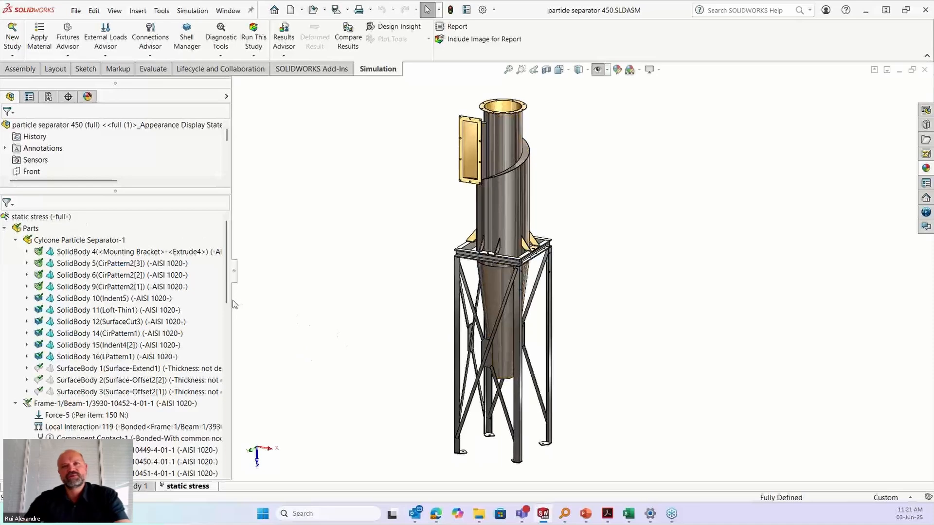
pyautogui.moveTo(231, 300); pyautogui.dragTo(251, 298)
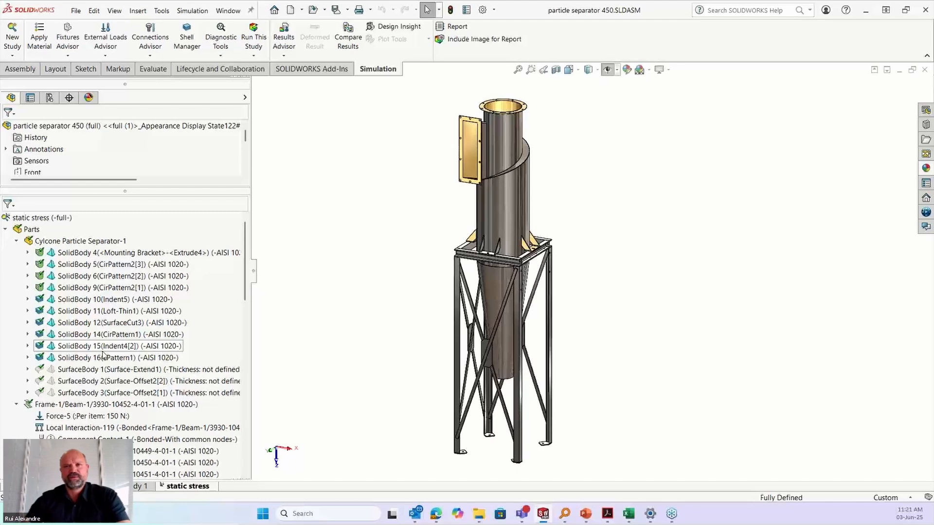
pyautogui.moveTo(247, 285)
pyautogui.mouseDown()
pyautogui.moveTo(247, 312)
pyautogui.moveTo(249, 276)
pyautogui.mouseUp()
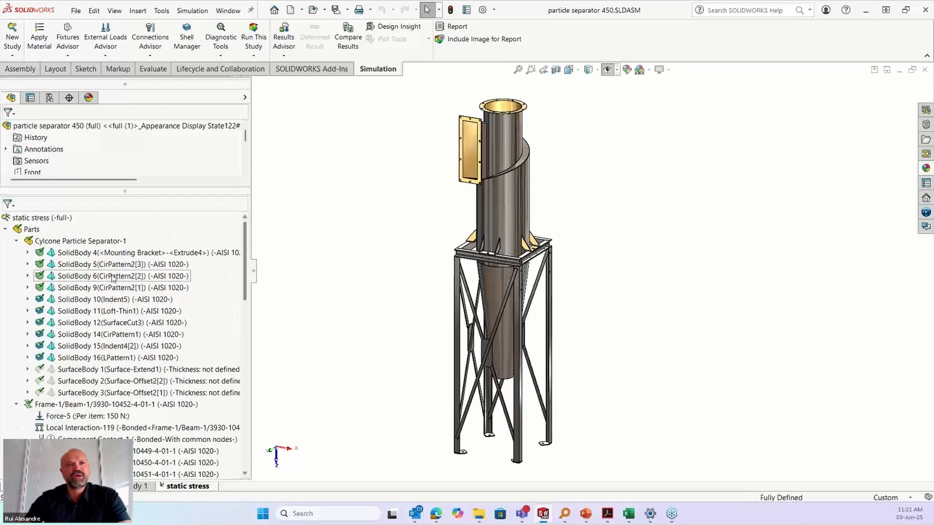
# Display the upper bound axial and bending stress plot and move the maximum value label away from the frame
pyautogui.scroll(-6, 90, 345)
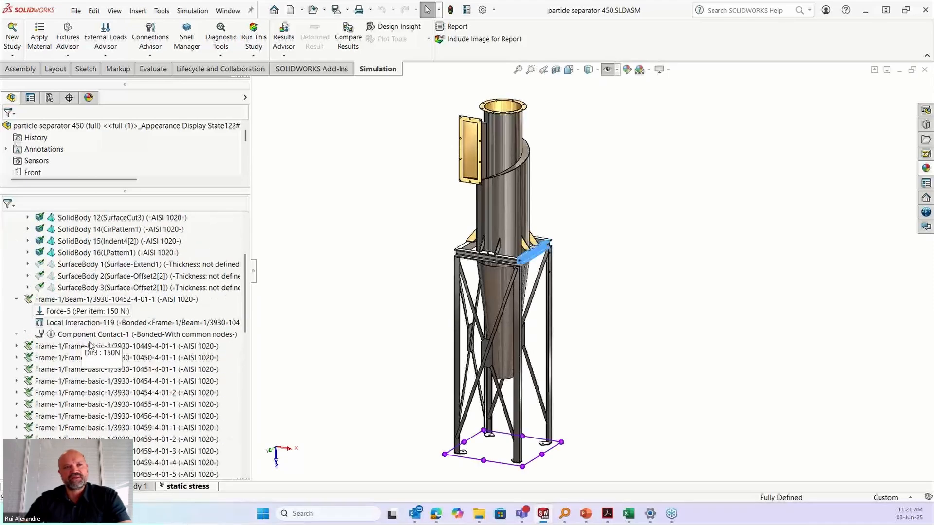
pyautogui.scroll(-10, 57, 396)
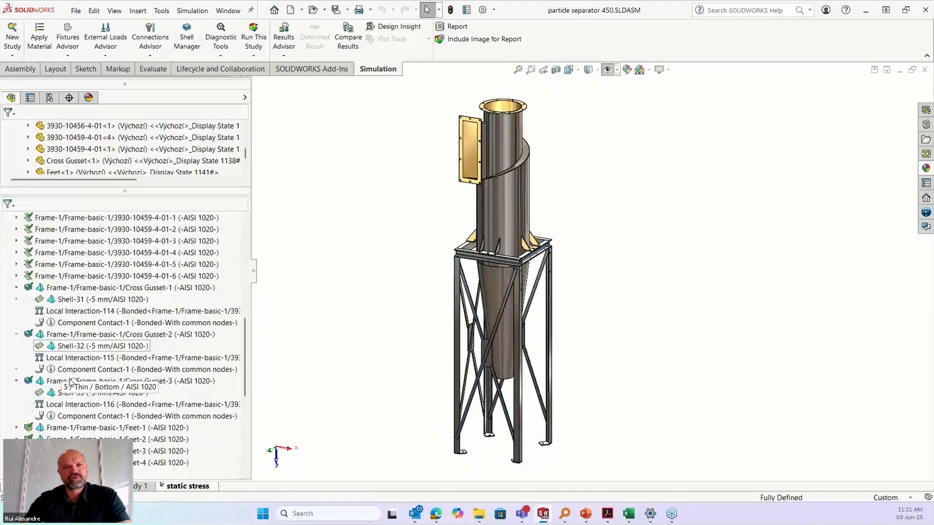
pyautogui.doubleClick(67, 405)
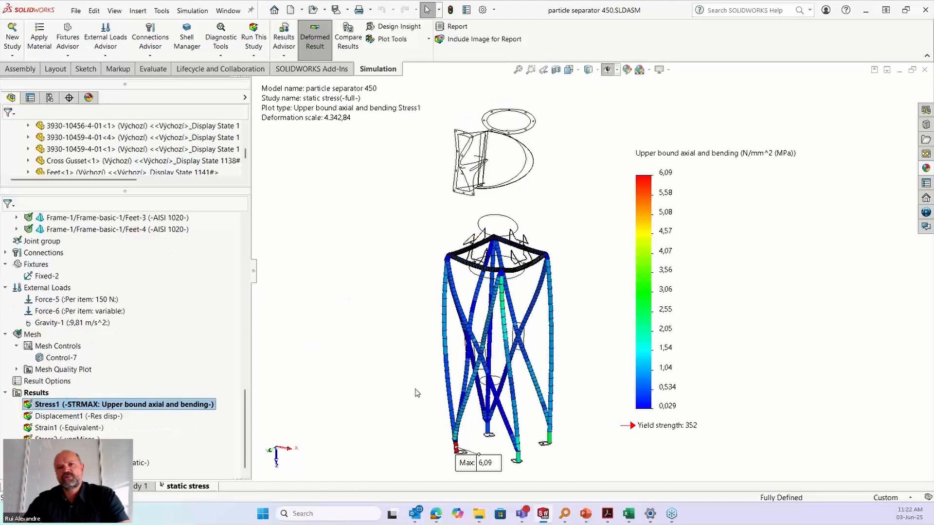
pyautogui.moveTo(474, 463); pyautogui.dragTo(368, 439)
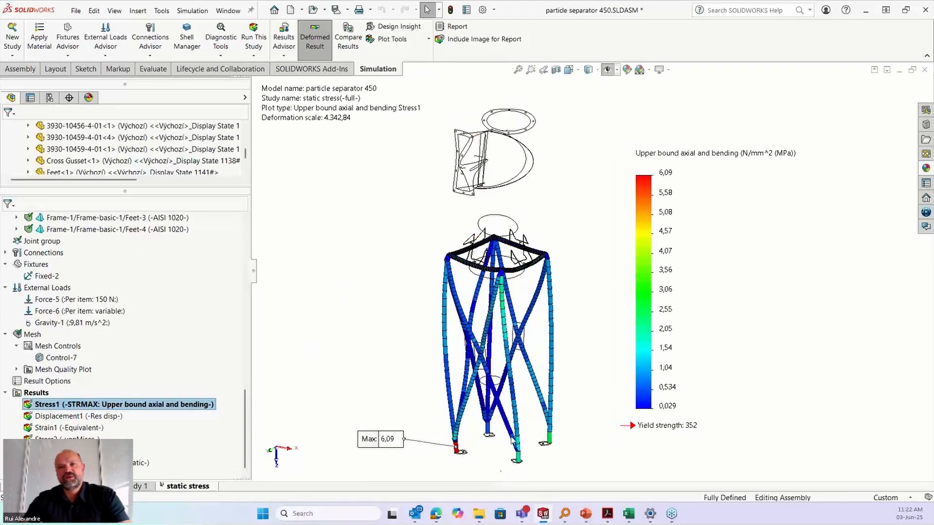
# Display the resultant displacement plot and move the maximum value label beside the separator's top flange
pyautogui.scroll(-1, 563, 372)
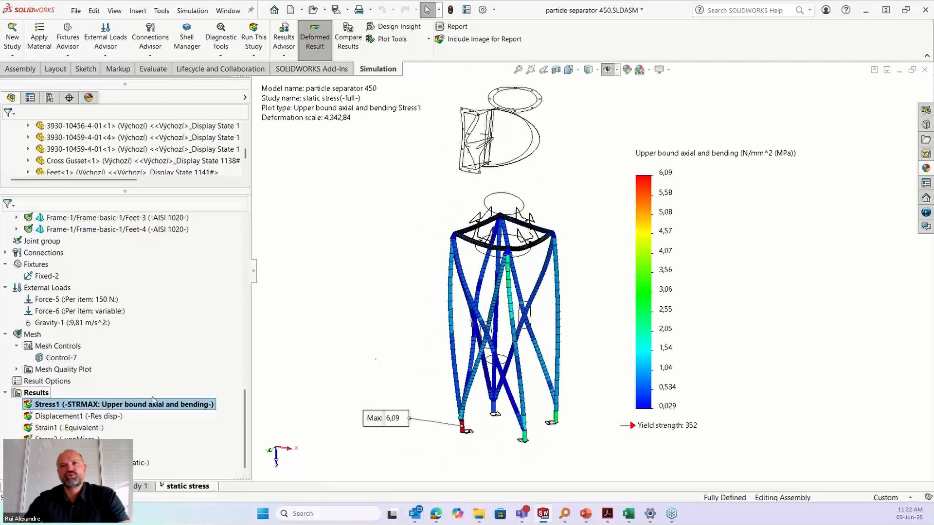
pyautogui.doubleClick(59, 416)
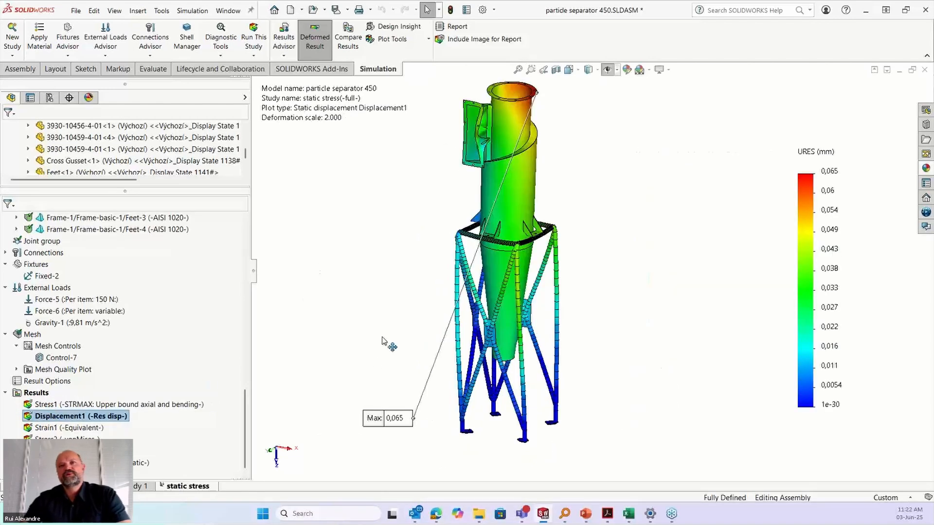
pyautogui.moveTo(399, 418); pyautogui.dragTo(614, 95)
pyautogui.scroll(1, 556, 297)
pyautogui.scroll(-1, 594, 168)
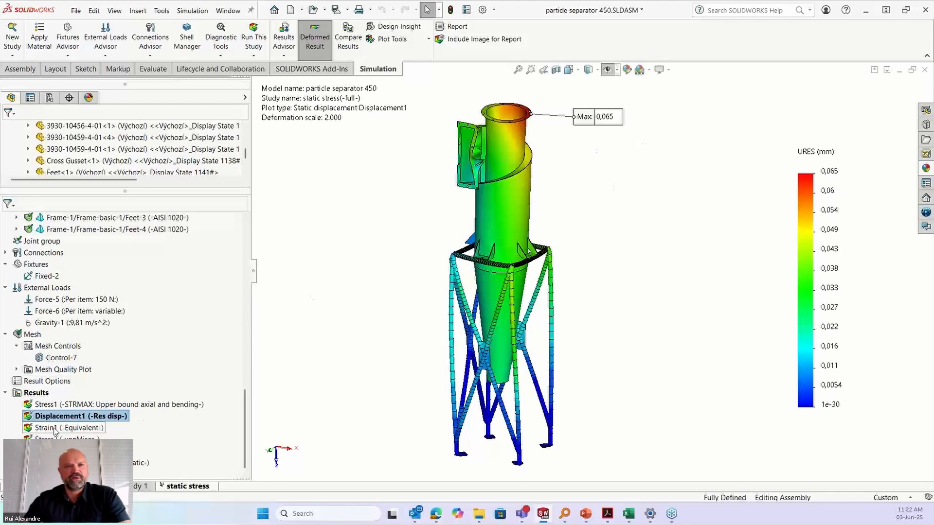
# Animate the resultant displacement plot of the particle separator and close the animation
pyautogui.doubleClick(97, 462)
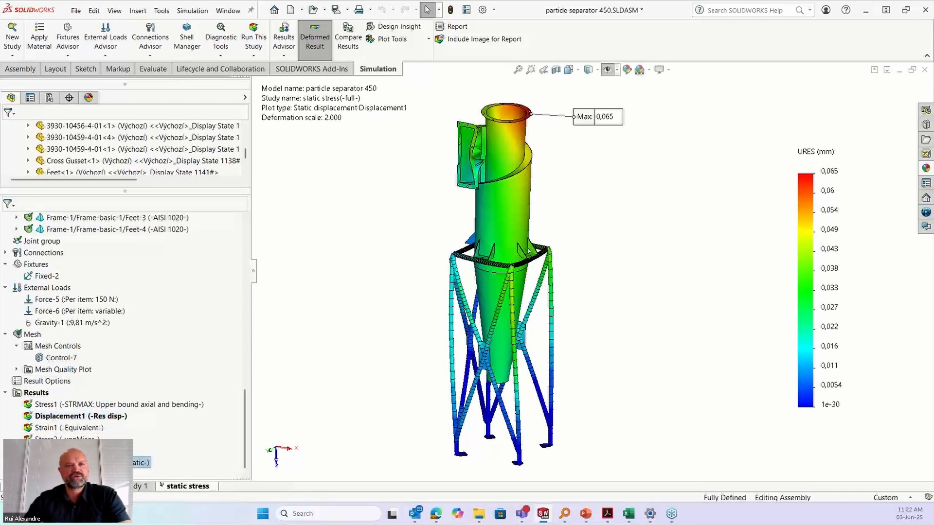
pyautogui.doubleClick(72, 417)
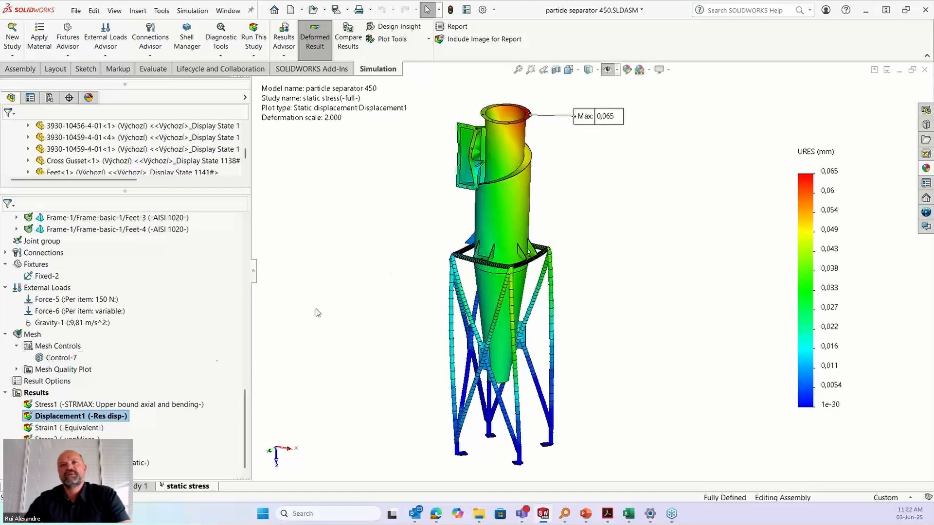
pyautogui.rightClick(85, 417)
pyautogui.click(114, 248)
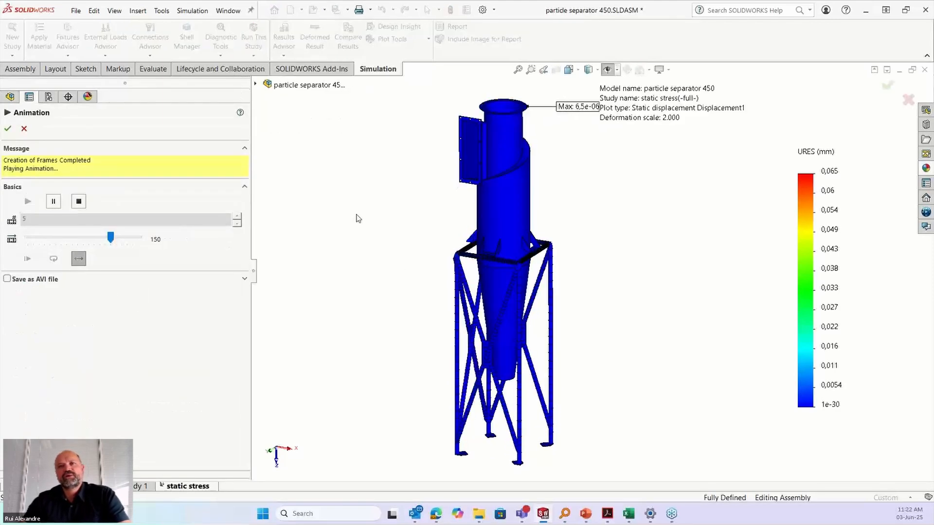
pyautogui.click(24, 129)
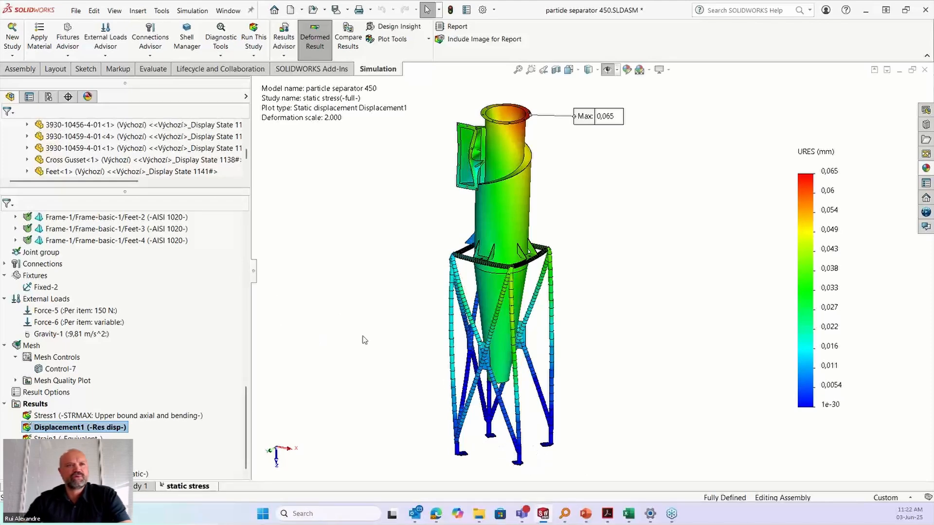
# Highlight the Force-5 and Force-6 external loads on the model, viewing the frame's upper ring up close
pyautogui.click(75, 310)
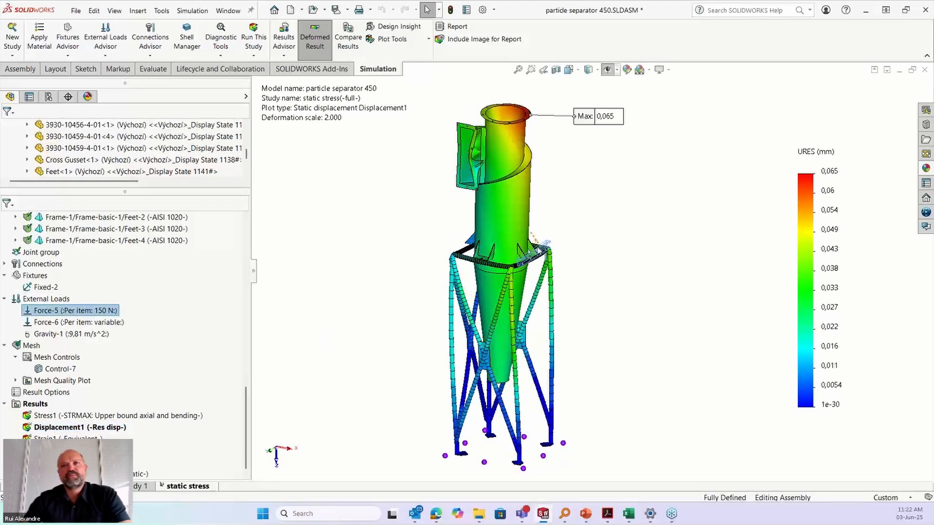
pyautogui.scroll(-4, 519, 247)
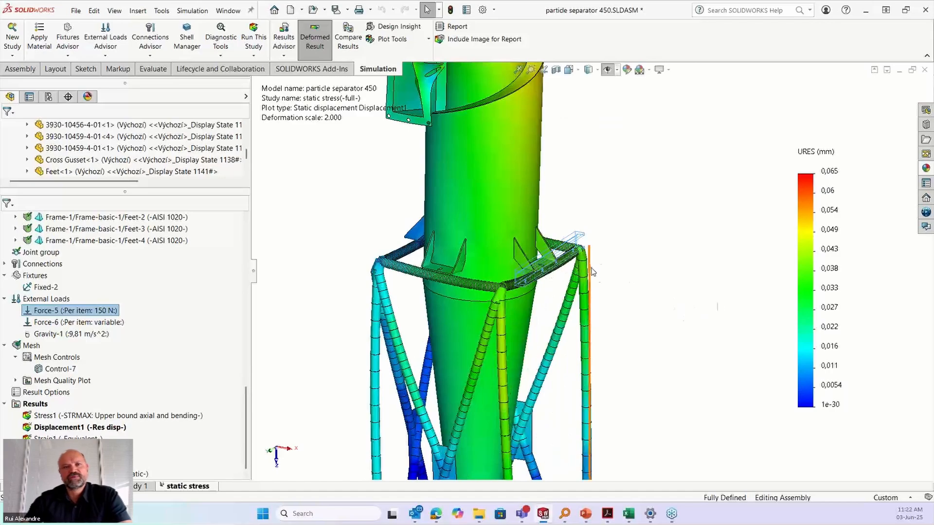
pyautogui.click(73, 322)
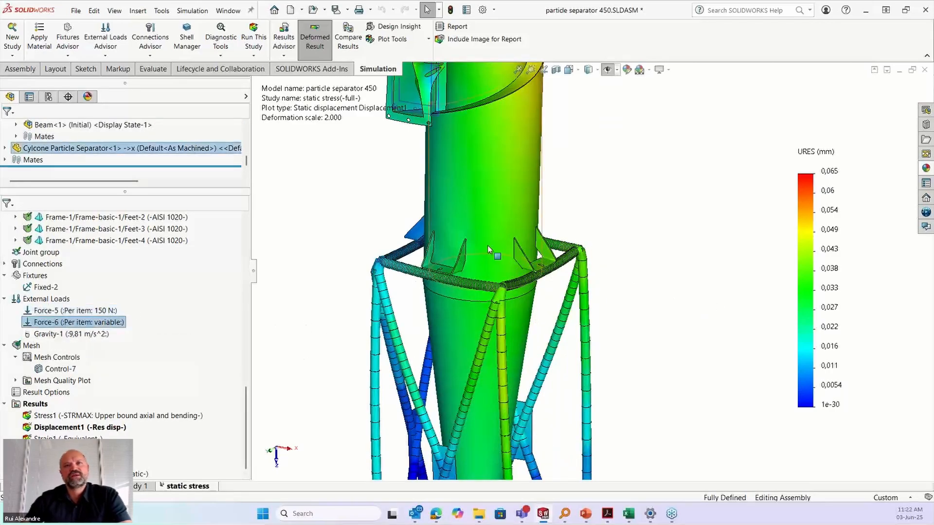
# Examine the displacement plot around the support brackets and upper frame ring, and across the whole separator
pyautogui.scroll(-6, 501, 292)
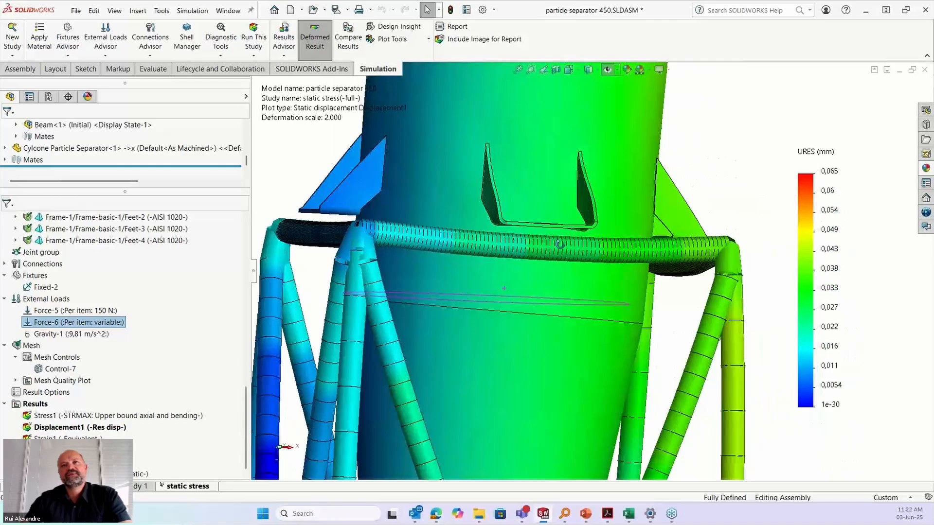
pyautogui.moveTo(559, 243); pyautogui.dragTo(605, 249, button='middle')
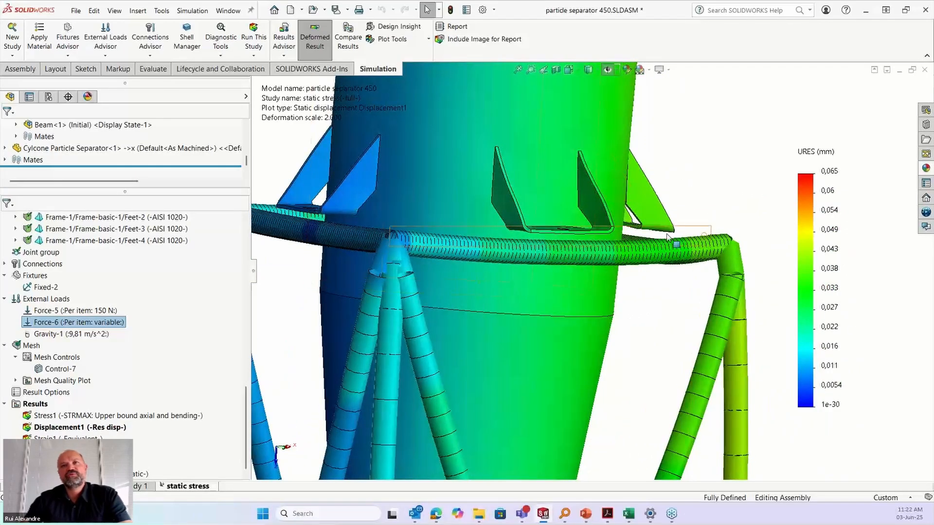
pyautogui.moveTo(695, 257); pyautogui.dragTo(663, 223, button='middle')
pyautogui.scroll(-4, 662, 222)
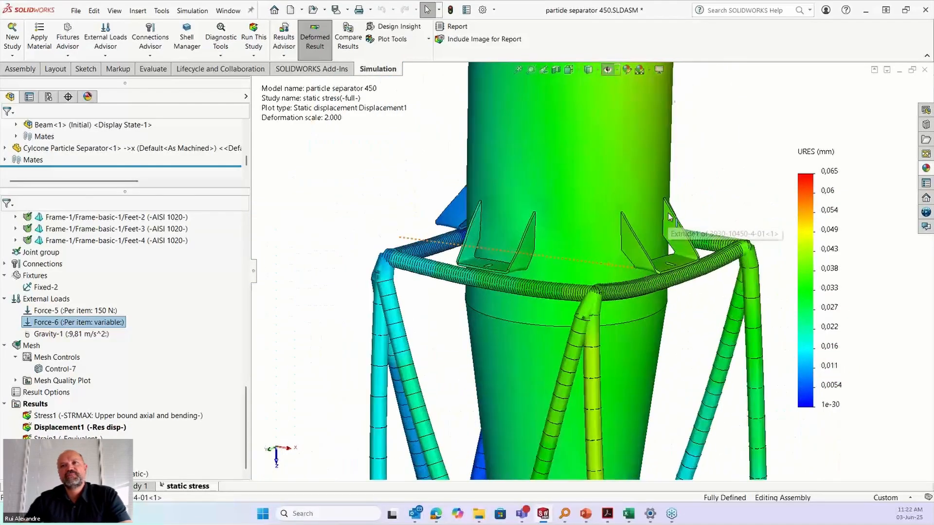
pyautogui.scroll(5, 594, 296)
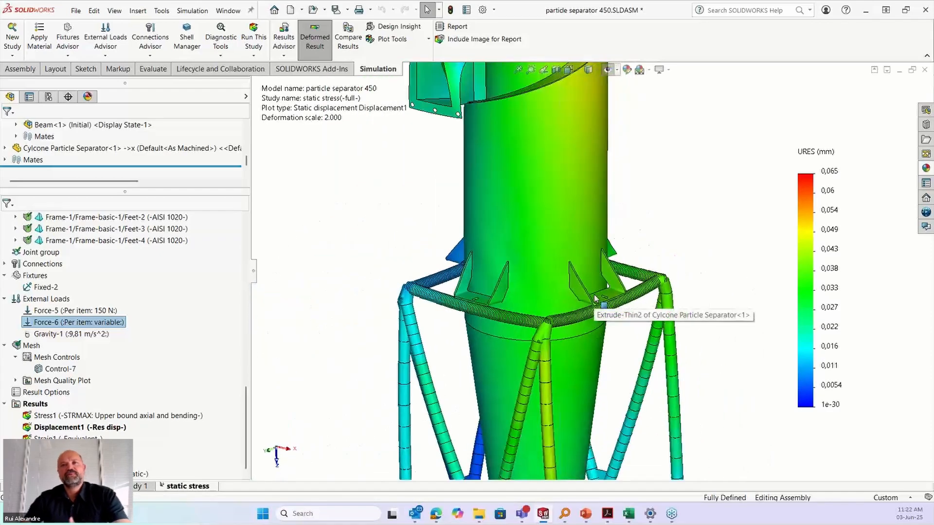
pyautogui.scroll(3, 594, 294)
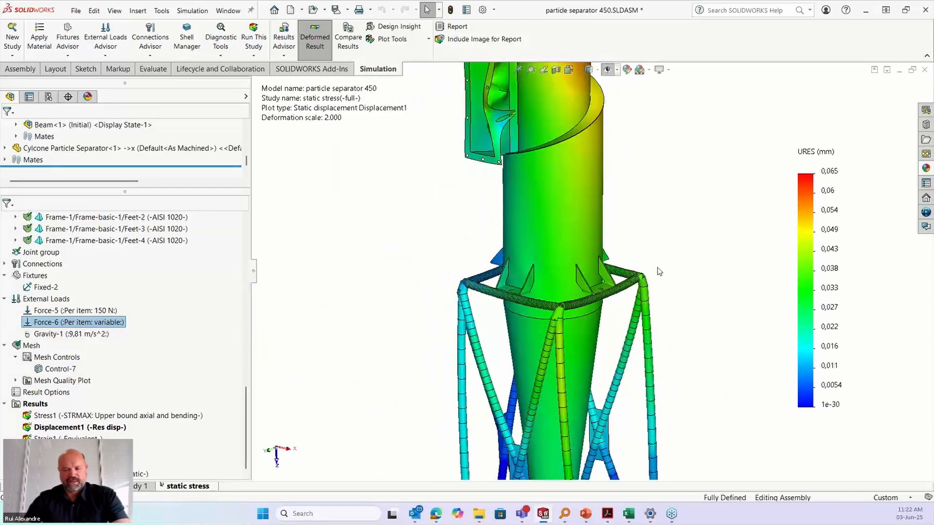
pyautogui.scroll(2, 654, 231)
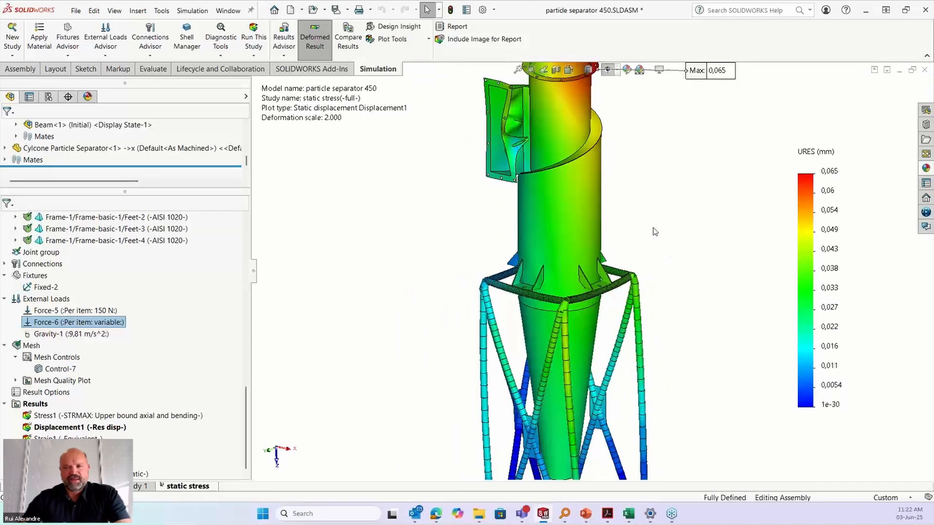
pyautogui.scroll(-2, 667, 215)
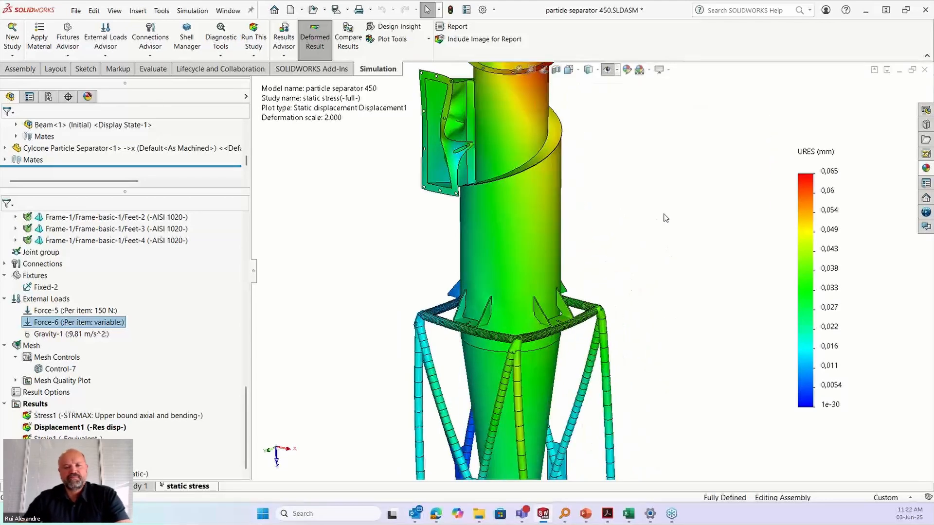
pyautogui.scroll(2, 659, 218)
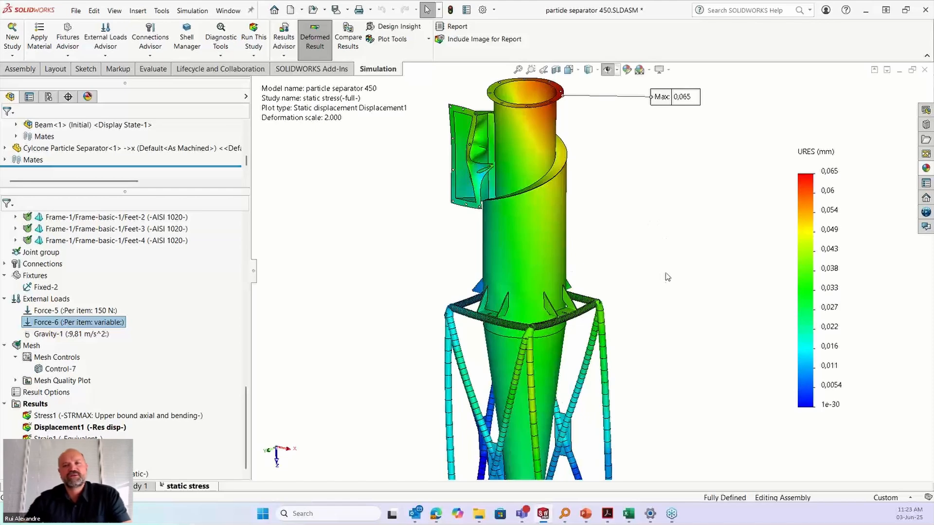
pyautogui.scroll(4, 666, 277)
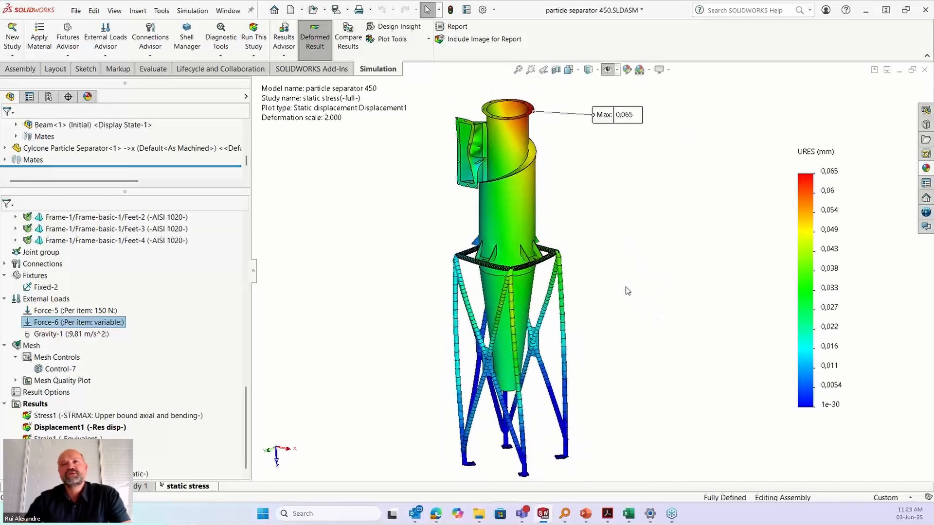
pyautogui.scroll(2, 628, 287)
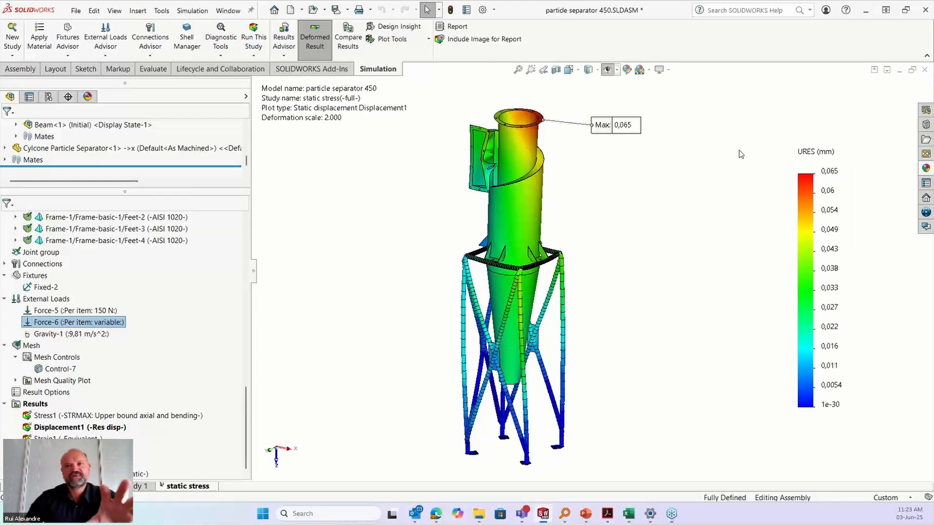
# Close the particle separator assembly without saving, switch to the presentation and advance to the mechanisms slide
pyautogui.click(925, 70)
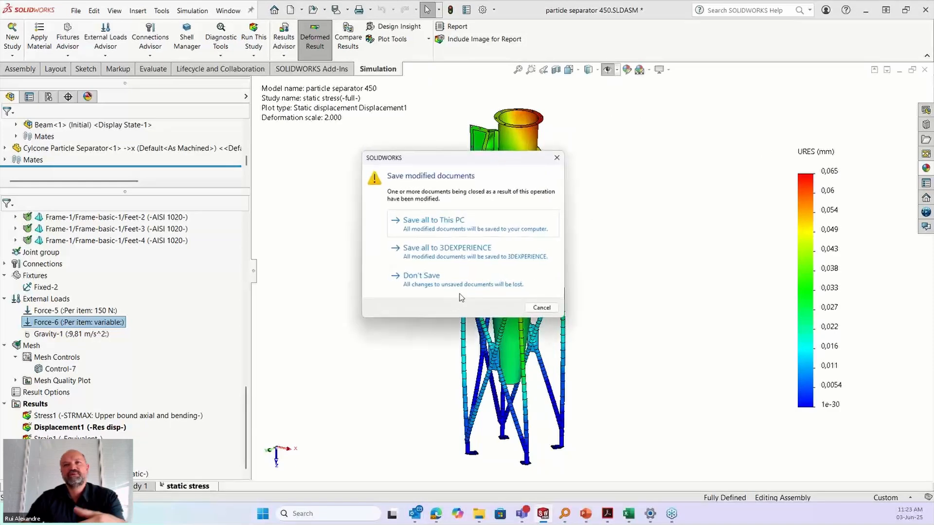
pyautogui.click(452, 294)
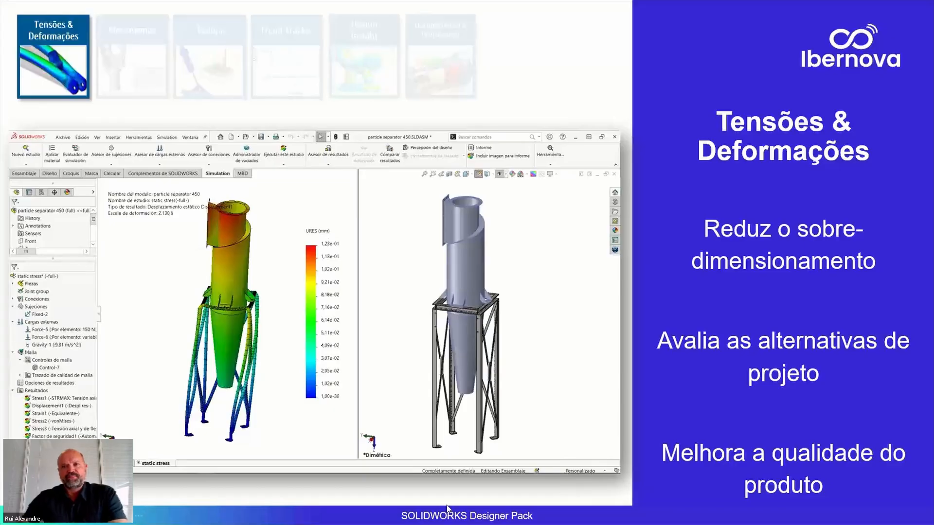
pyautogui.press('Right')
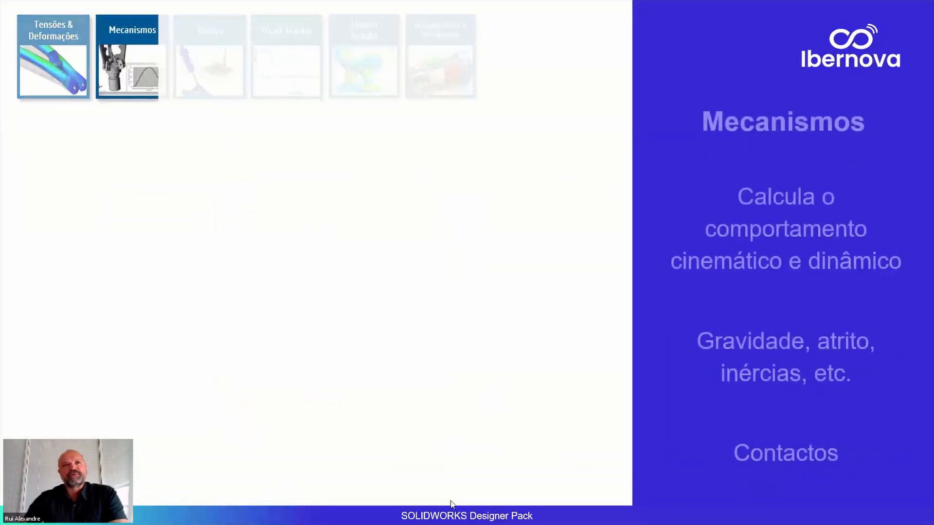
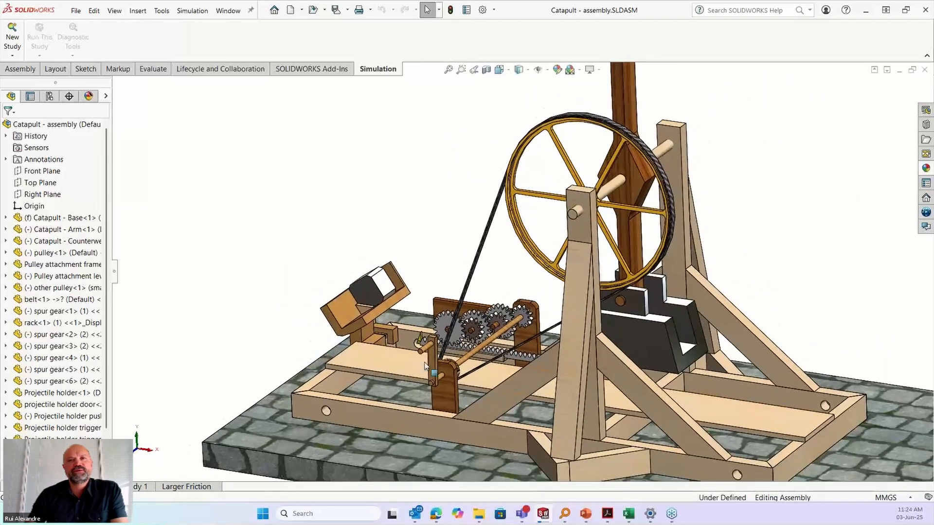
# Open the catapult assembly's first motion study and play it with the catapult, stone path and flag in view
pyautogui.keyDown('shift'); pyautogui.moveTo(667, 371); pyautogui.dragTo(669, 390, button='middle'); pyautogui.keyUp('shift')
pyautogui.moveTo(727, 375)
pyautogui.mouseDown(button='middle')
pyautogui.moveTo(696, 377)
pyautogui.moveTo(730, 369)
pyautogui.moveTo(730, 346)
pyautogui.moveTo(724, 363)
pyautogui.mouseUp(button='middle')
pyautogui.keyDown('ctrl'); pyautogui.moveTo(763, 331); pyautogui.dragTo(587, 374, button='middle'); pyautogui.keyUp('ctrl')
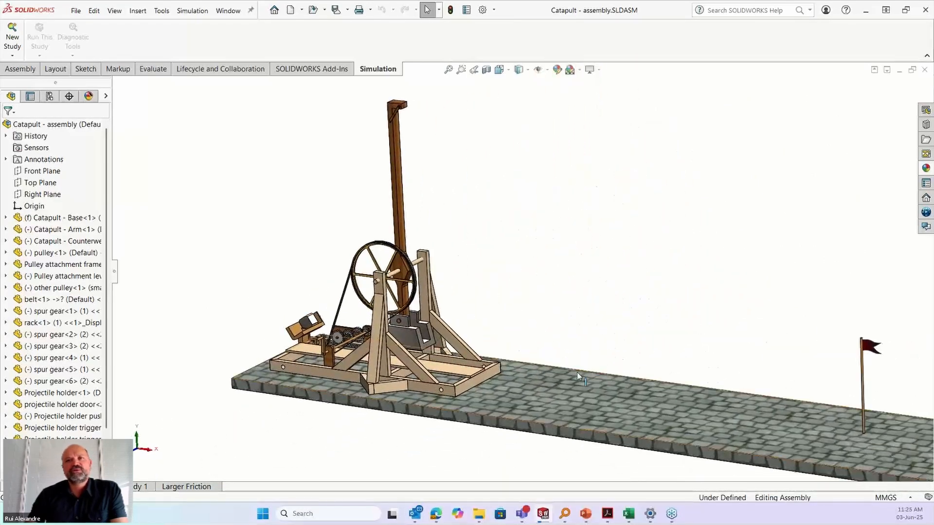
pyautogui.click(139, 486)
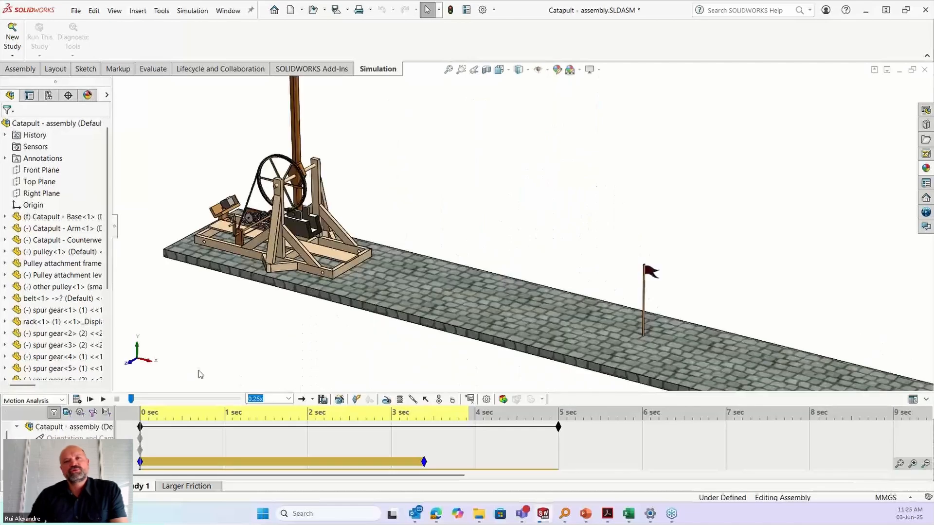
pyautogui.moveTo(280, 305); pyautogui.dragTo(293, 270, button='middle')
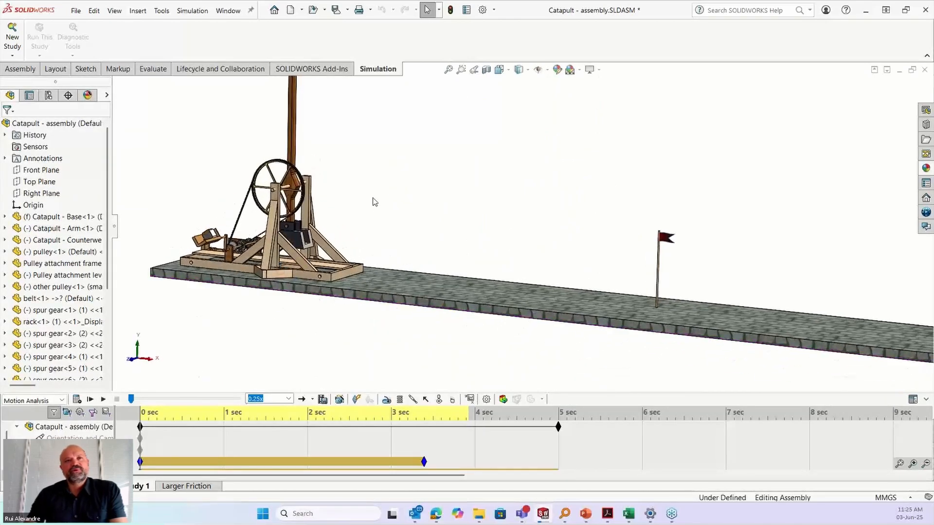
pyautogui.keyDown('shift'); pyautogui.moveTo(372, 201); pyautogui.dragTo(374, 216, button='middle'); pyautogui.keyUp('shift')
pyautogui.keyDown('ctrl'); pyautogui.moveTo(417, 181); pyautogui.dragTo(360, 254, button='middle'); pyautogui.keyUp('ctrl')
pyautogui.click(103, 399)
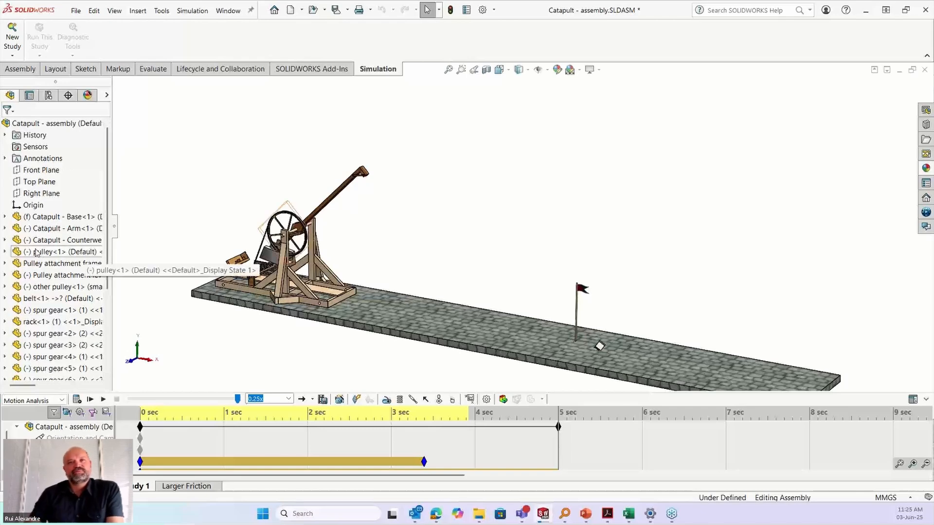
# Replay the motion study while examining the projectile holder, its trigger and the rack-and-gear mechanism up close
pyautogui.moveTo(281, 335); pyautogui.dragTo(319, 330, button='middle')
pyautogui.scroll(-3, 211, 356)
pyautogui.scroll(-5, 281, 358)
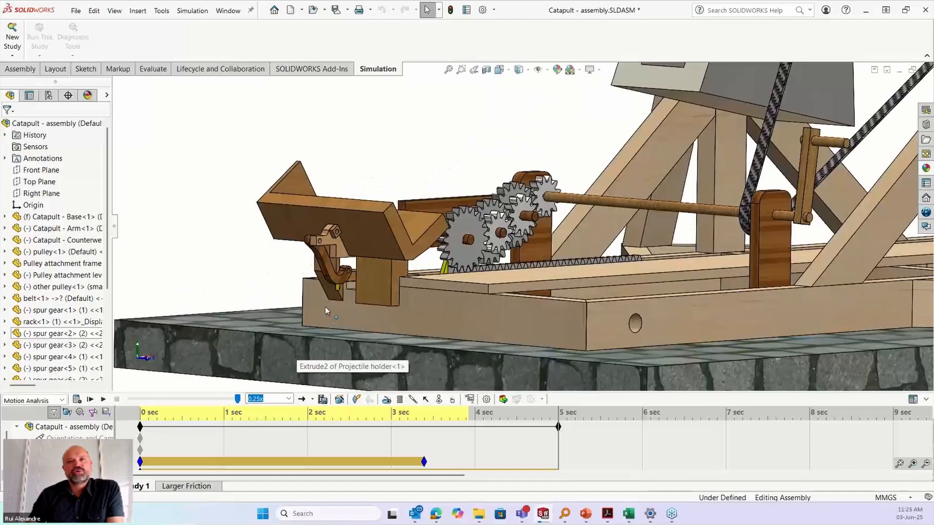
pyautogui.click(102, 401)
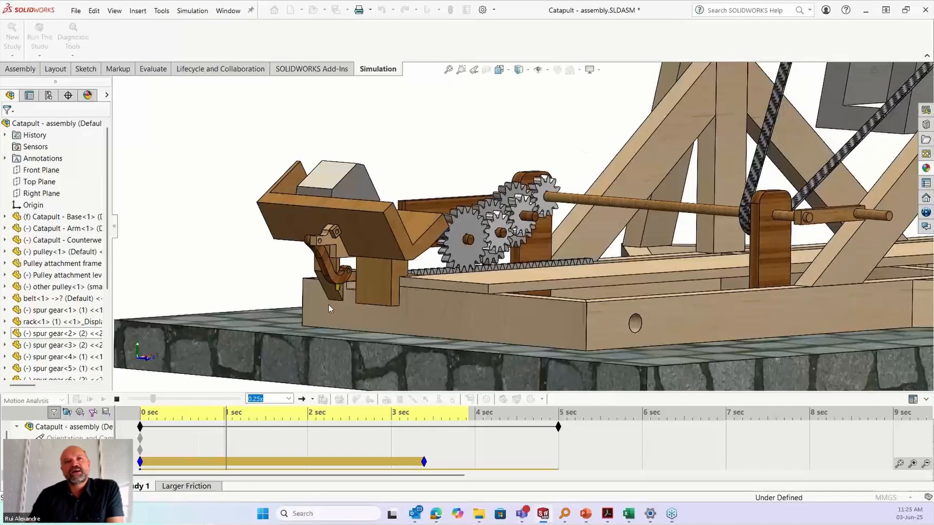
pyautogui.moveTo(329, 308); pyautogui.dragTo(440, 301, button='middle')
pyautogui.scroll(-6, 326, 286)
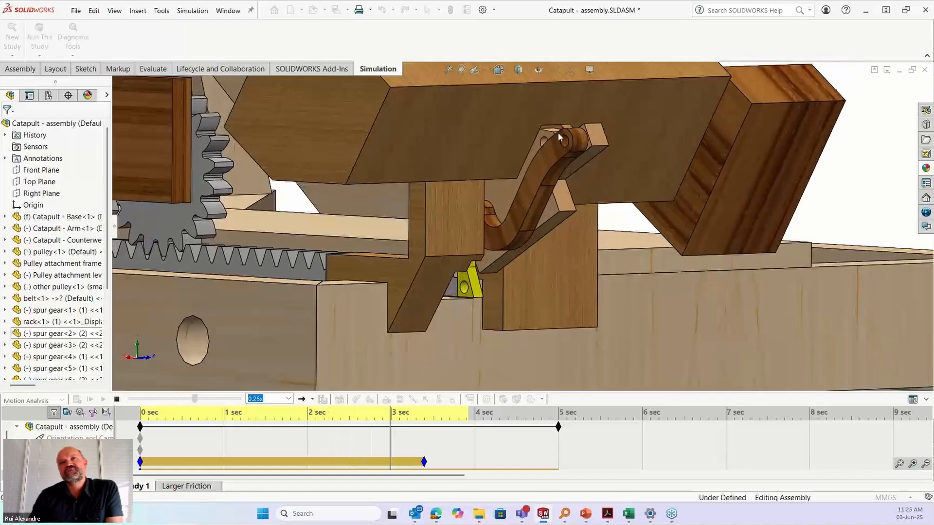
pyautogui.moveTo(558, 132); pyautogui.dragTo(540, 165, button='middle')
pyautogui.scroll(4, 540, 165)
pyautogui.scroll(-4, 539, 161)
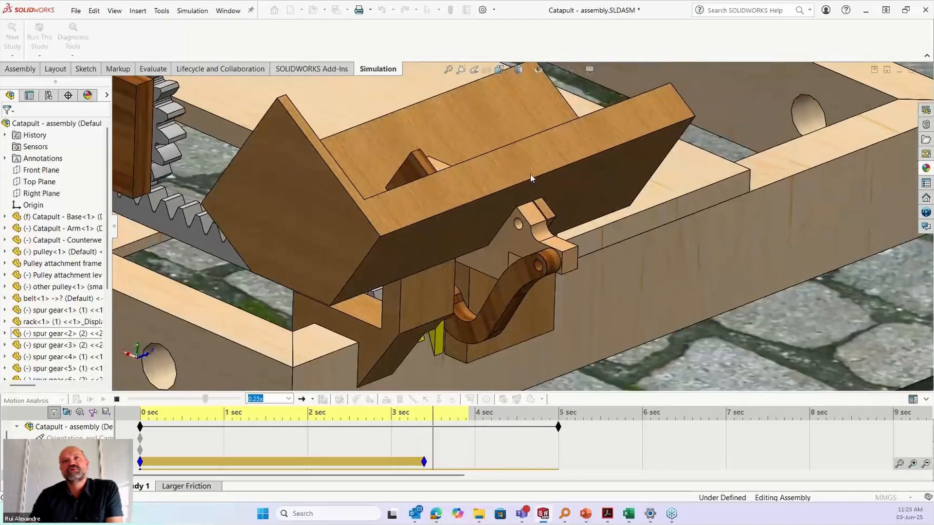
pyautogui.scroll(3, 530, 176)
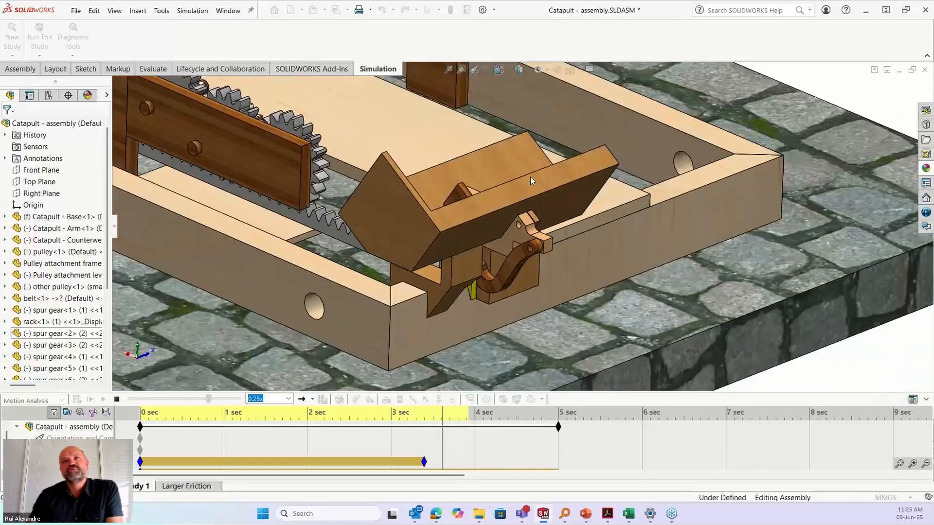
# Stop the playback, replay the motion from just before 2 seconds, and enlarge the timeline area to reveal the motor, contacts, spring and gravity
pyautogui.click(117, 399)
pyautogui.click(298, 417)
pyautogui.click(103, 399)
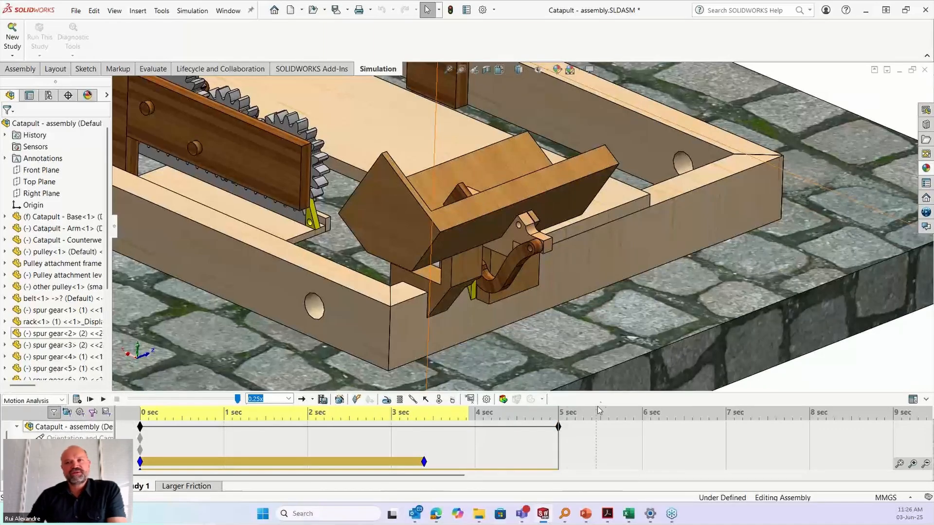
pyautogui.moveTo(604, 392); pyautogui.dragTo(605, 268)
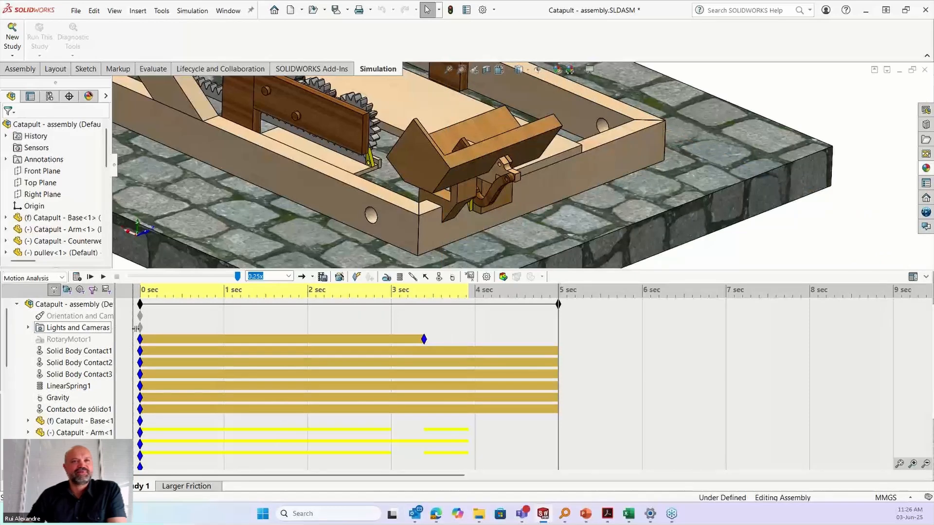
# Widen the motion study tree to show the full element names and select the linear spring
pyautogui.moveTo(136, 329); pyautogui.dragTo(146, 329)
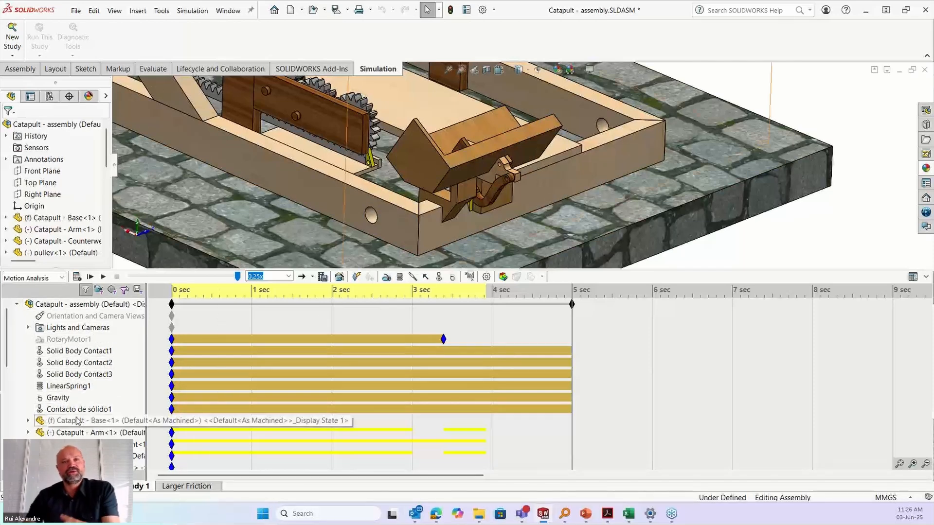
pyautogui.click(77, 389)
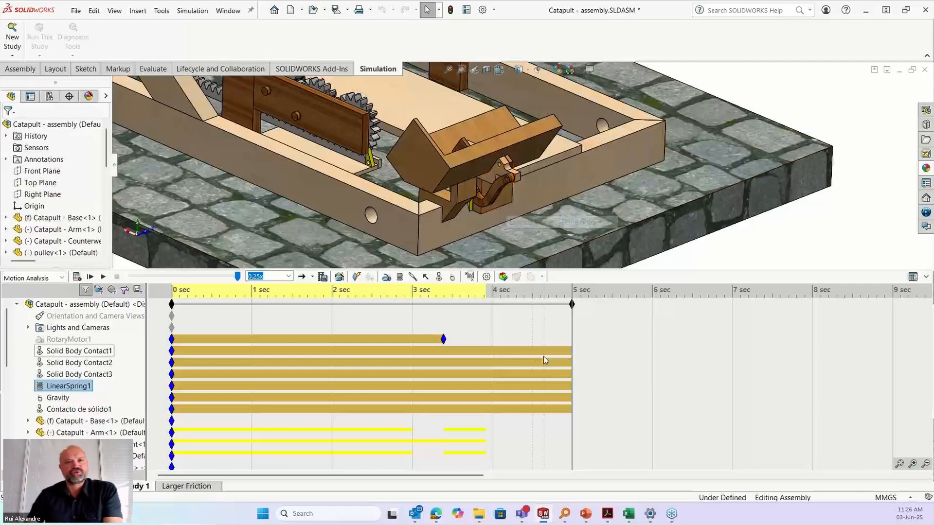
# Shrink the timeline area and frame the whole catapult together with the stone path, flag and landed projectile
pyautogui.scroll(-5, 518, 138)
pyautogui.moveTo(518, 138); pyautogui.dragTo(553, 133, button='middle')
pyautogui.scroll(-3, 554, 125)
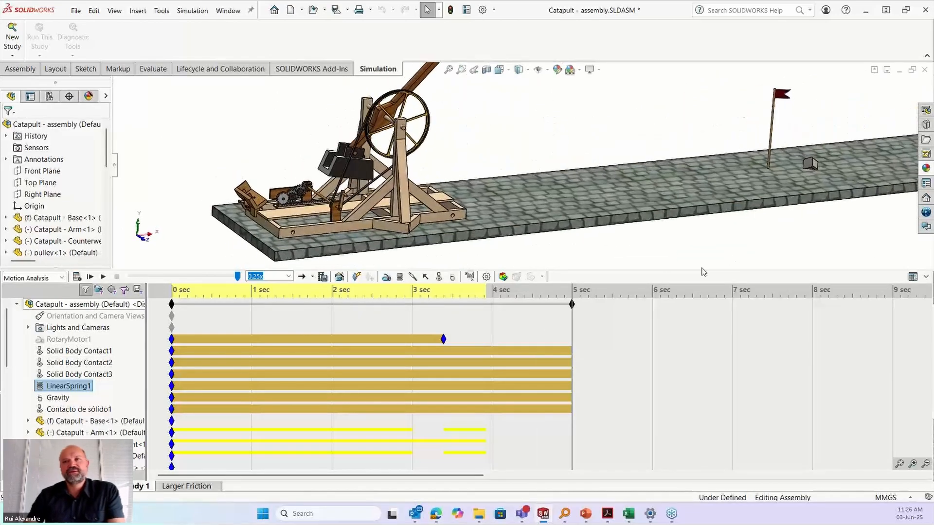
pyautogui.moveTo(701, 269); pyautogui.dragTo(694, 403)
pyautogui.scroll(5, 569, 329)
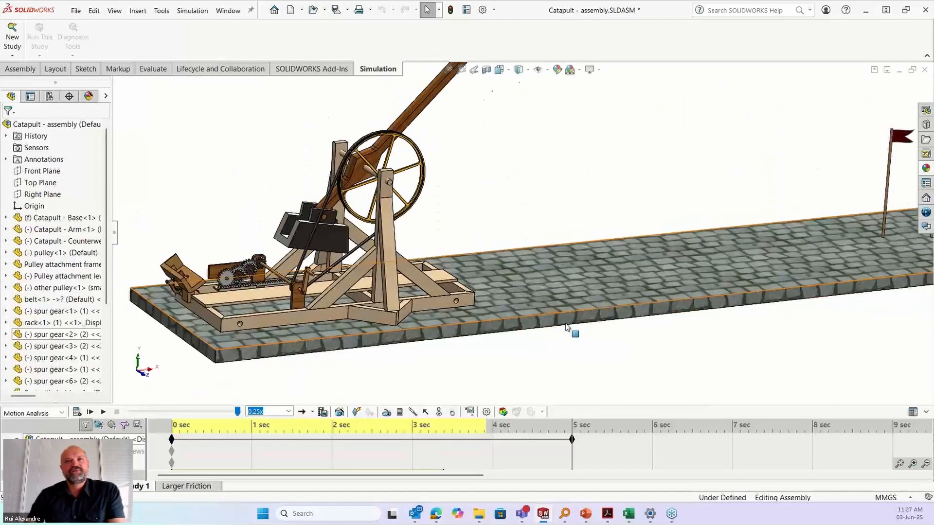
pyautogui.scroll(-4, 611, 225)
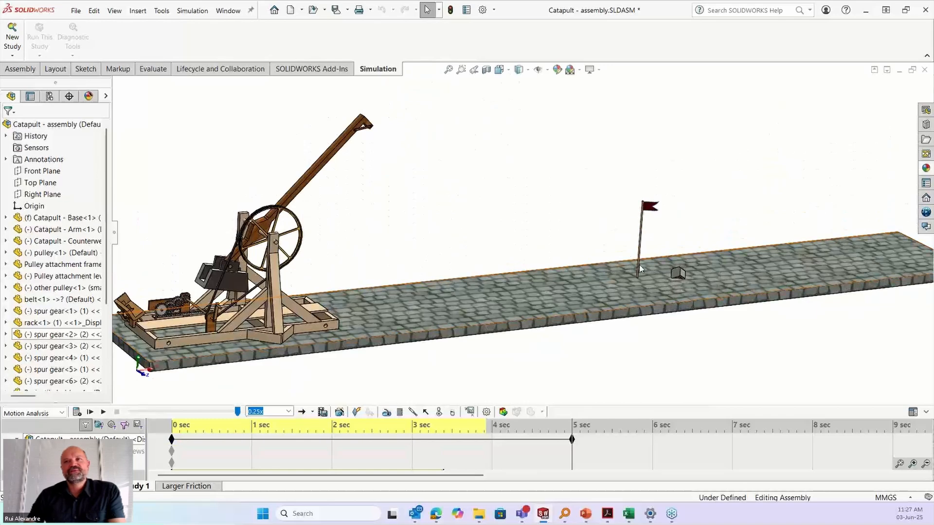
pyautogui.keyDown('ctrl'); pyautogui.moveTo(525, 226); pyautogui.dragTo(538, 220, button='middle'); pyautogui.keyUp('ctrl')
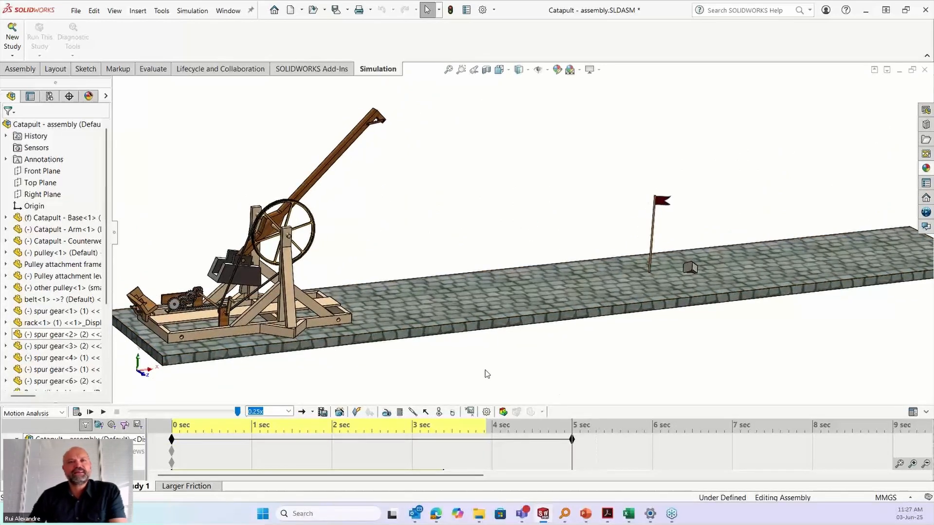
pyautogui.keyDown('ctrl'); pyautogui.moveTo(495, 364); pyautogui.dragTo(506, 370, button='middle'); pyautogui.keyUp('ctrl')
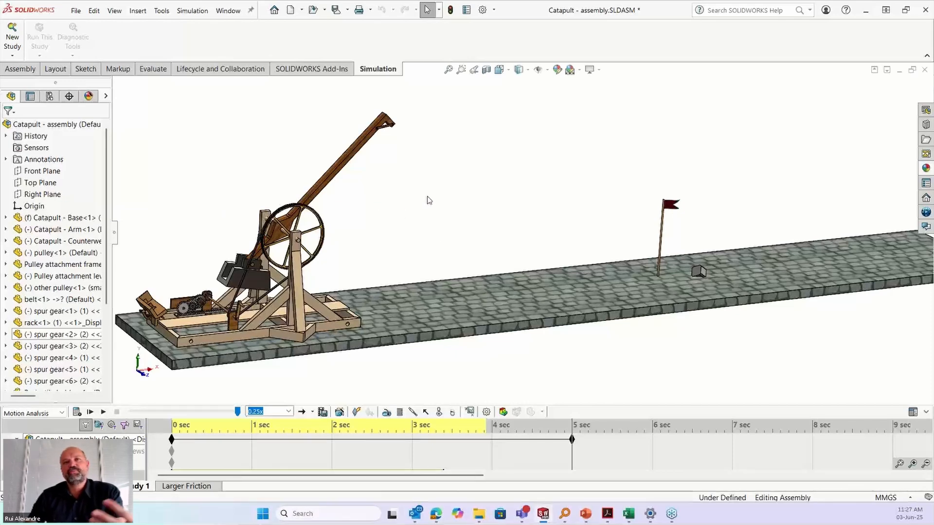
# Leave the motion study for the model and display the dimensions of the angled block at the tip of the catapult arm
pyautogui.click(42, 486)
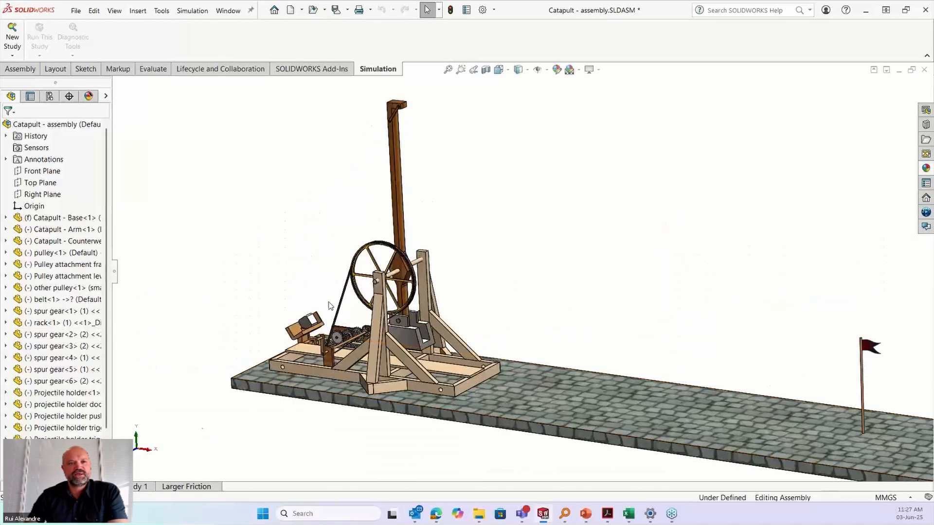
pyautogui.moveTo(450, 171); pyautogui.dragTo(445, 96, button='middle')
pyautogui.scroll(-4, 421, 148)
pyautogui.moveTo(417, 152); pyautogui.dragTo(367, 151, button='middle')
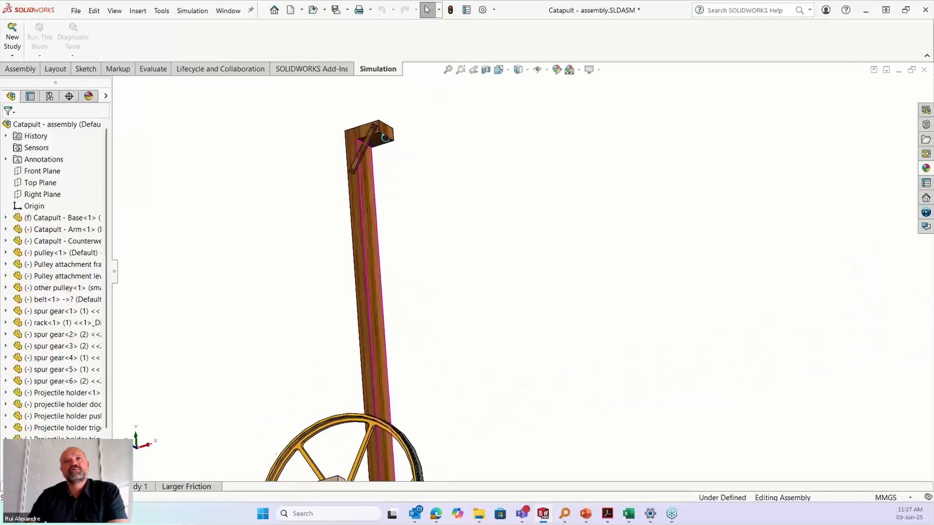
pyautogui.scroll(-4, 374, 151)
pyautogui.doubleClick(383, 145)
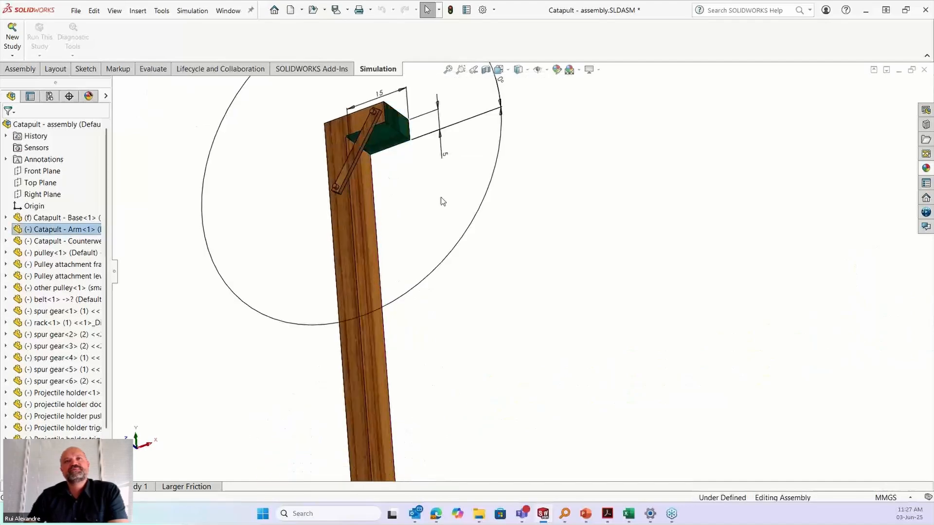
# Set the angle of the catapult arm's tip to 25 degrees and rebuild the assembly
pyautogui.scroll(2, 442, 199)
pyautogui.doubleClick(504, 139)
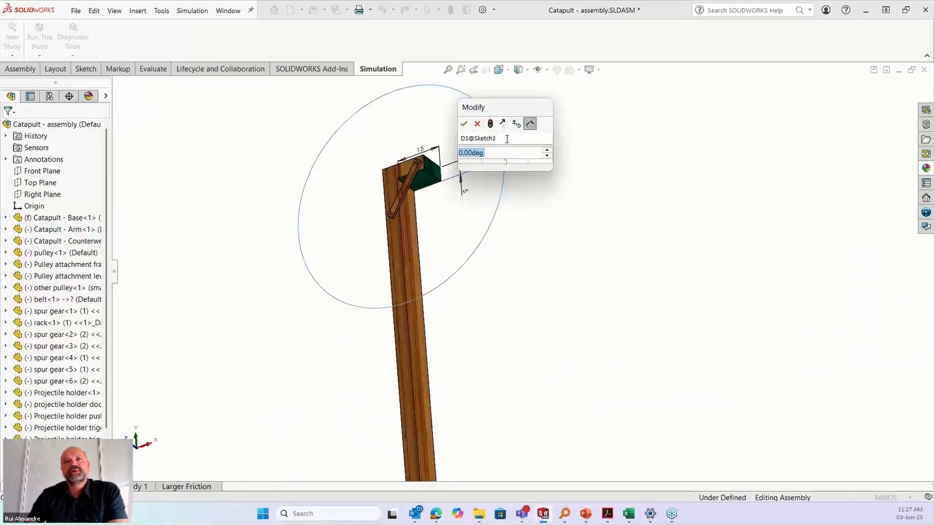
pyautogui.write('25')
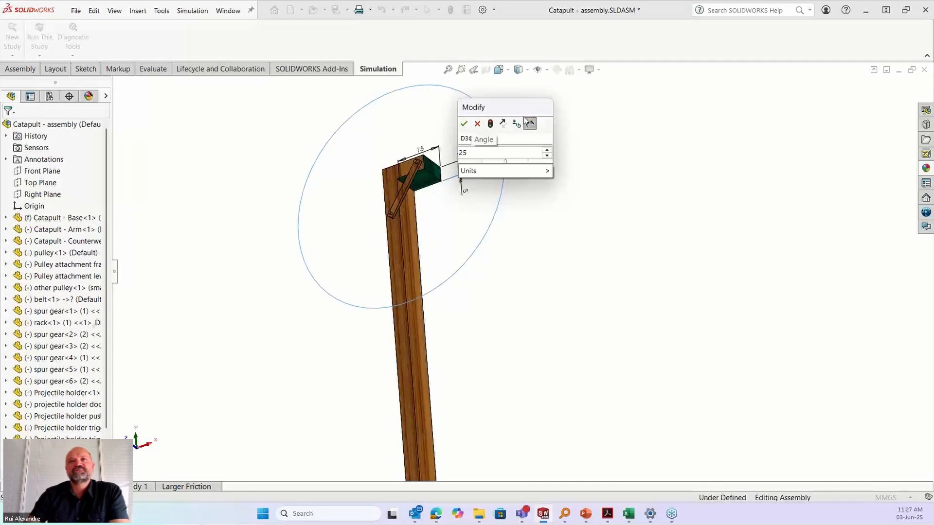
pyautogui.click(501, 125)
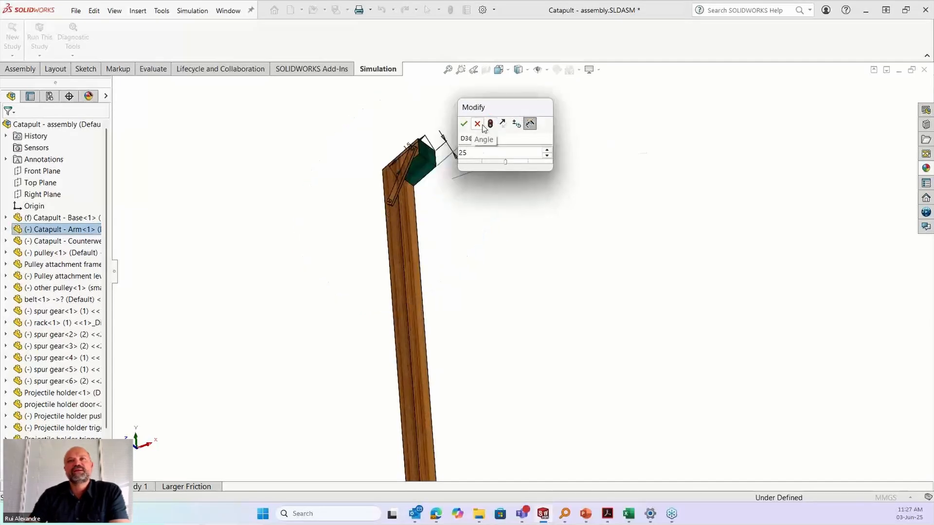
pyautogui.click(464, 124)
pyautogui.scroll(5, 511, 308)
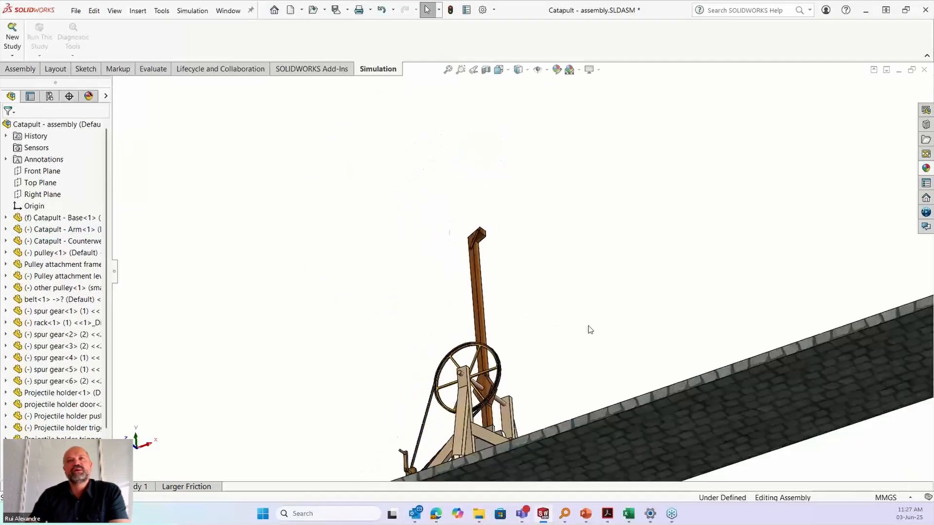
pyautogui.scroll(-2, 636, 331)
# Return to the first motion study, recalculate it with the modified arm, and watch the trigger, gears and projectile launch
pyautogui.click(142, 487)
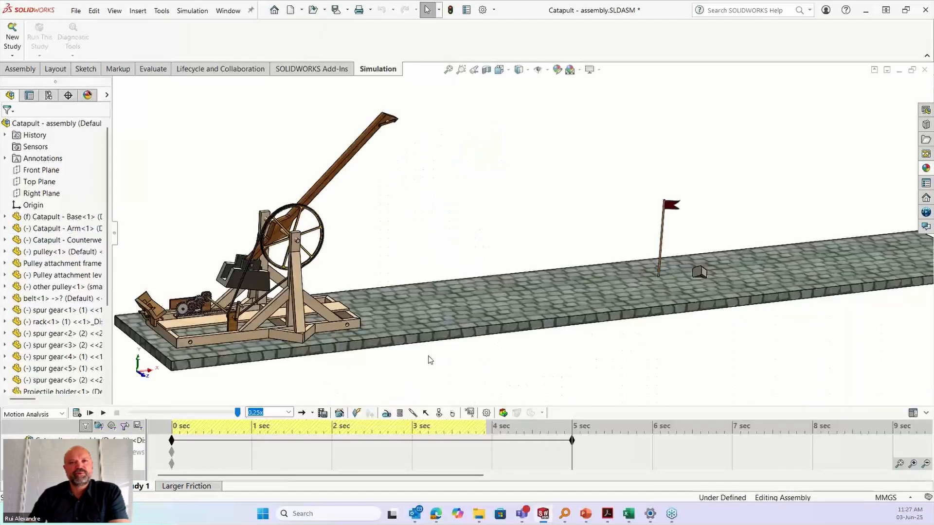
pyautogui.click(76, 413)
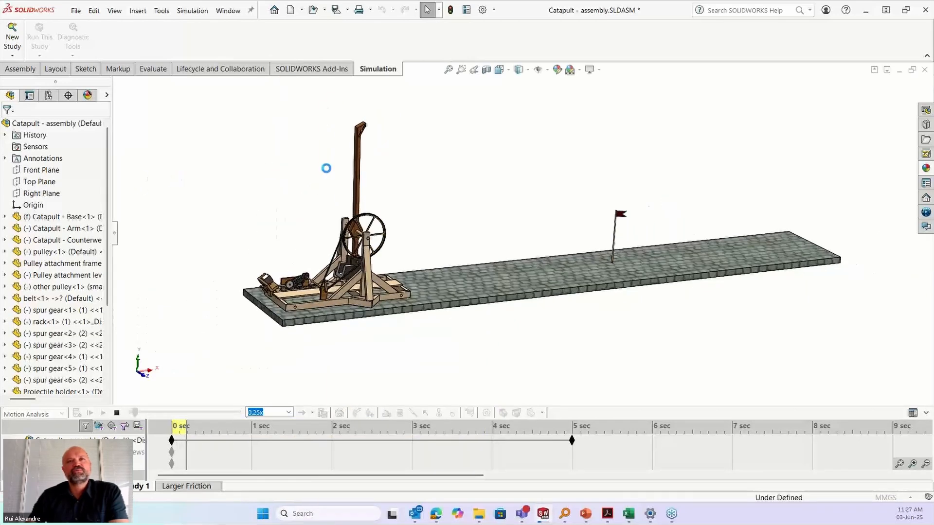
pyautogui.scroll(-2, 384, 165)
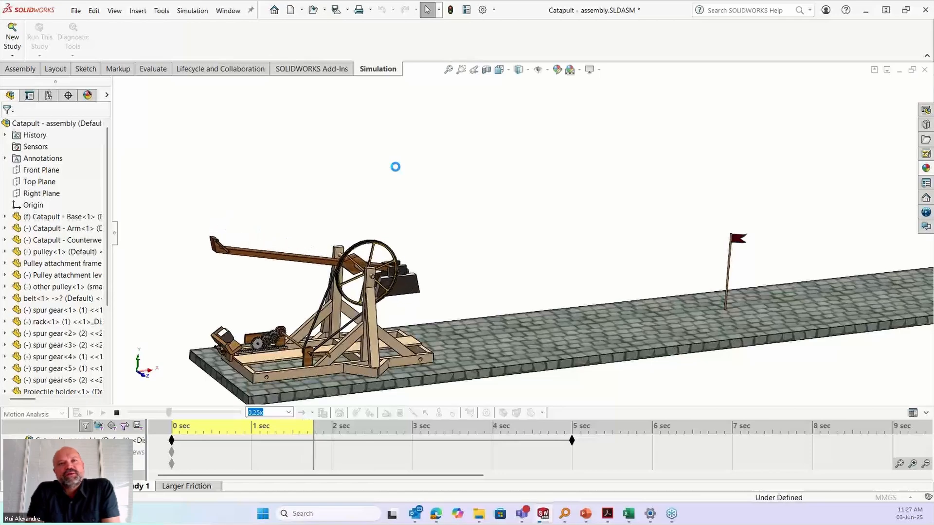
pyautogui.scroll(5, 262, 318)
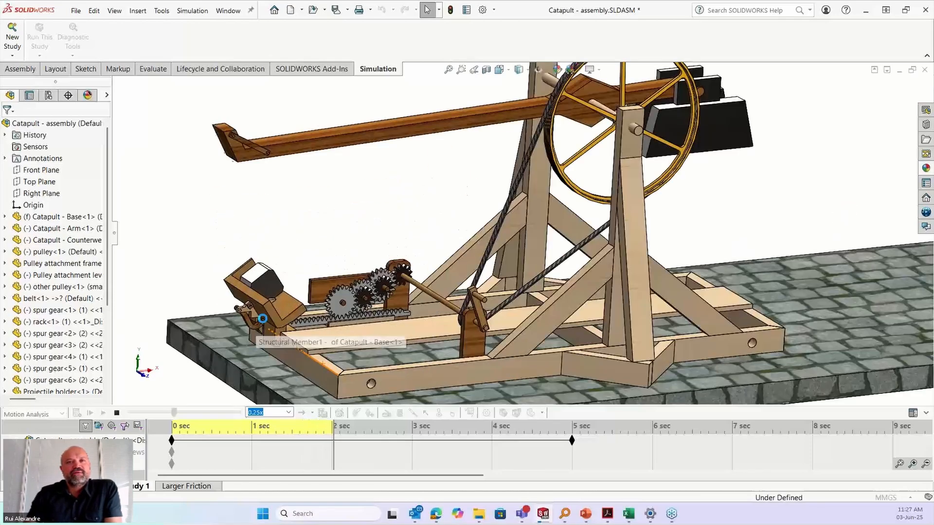
pyautogui.scroll(3, 262, 319)
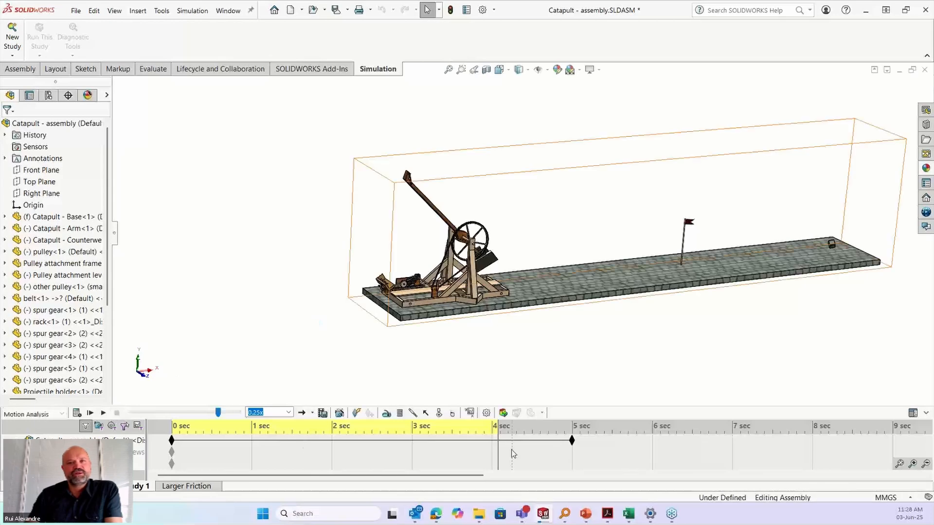
# Scrub the catapult motion back to about 3.5 seconds and examine the arm's position in the launch
pyautogui.moveTo(496, 435); pyautogui.dragTo(493, 430)
pyautogui.moveTo(479, 431); pyautogui.dragTo(452, 445)
pyautogui.scroll(-4, 417, 249)
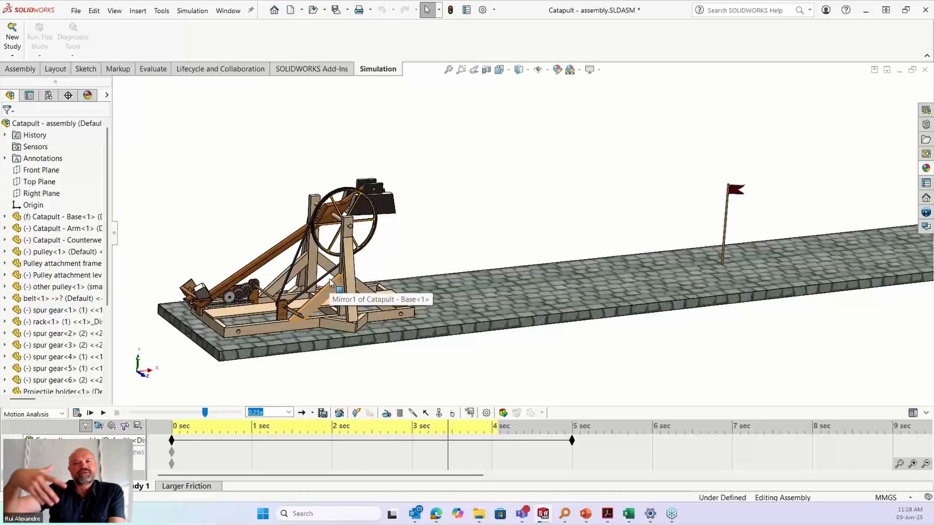
pyautogui.moveTo(163, 241); pyautogui.dragTo(175, 235, button='middle')
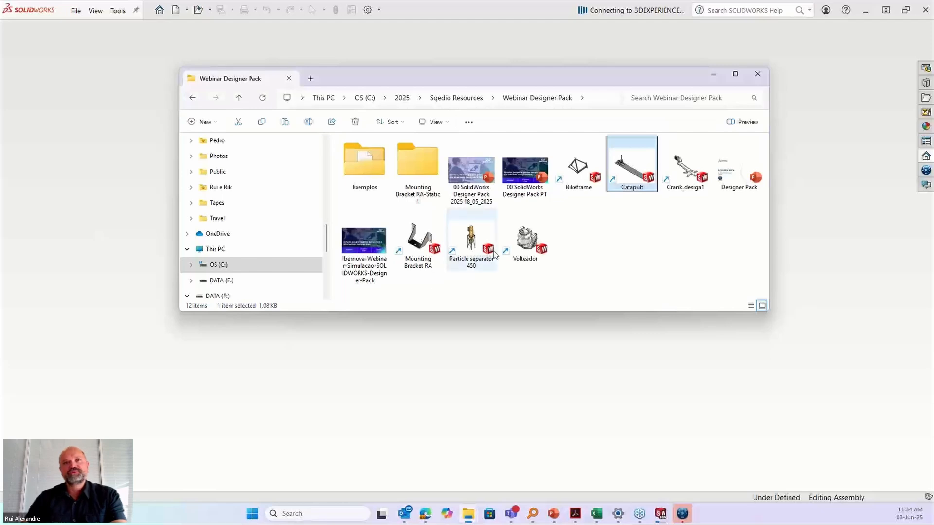
# Open the Volteador assembly and its motion study, and enlarge the timeline area
pyautogui.click(524, 233)
pyautogui.doubleClick(524, 233)
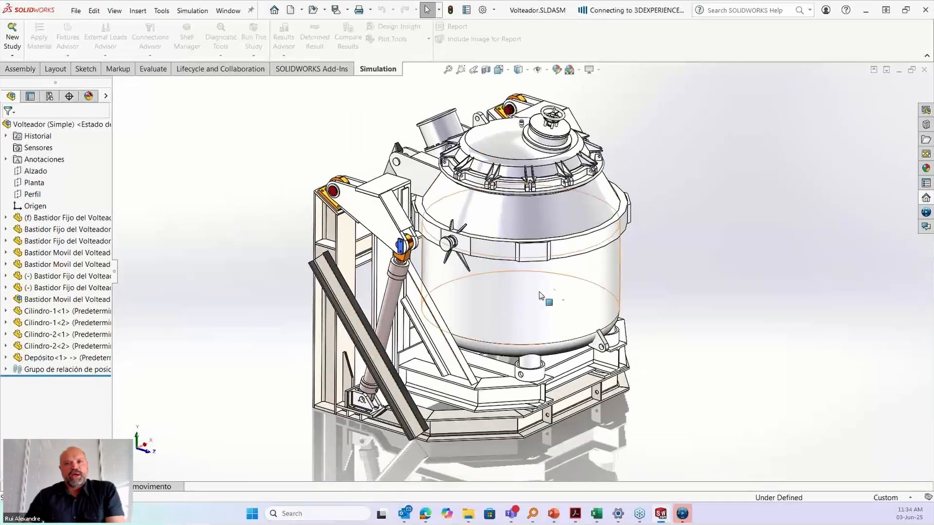
pyautogui.moveTo(541, 298); pyautogui.dragTo(577, 277, button='middle')
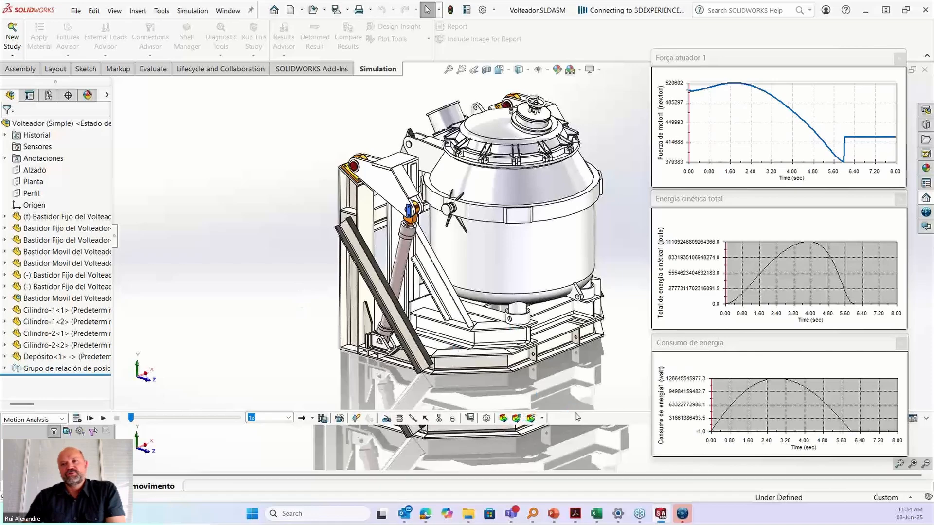
pyautogui.moveTo(578, 412); pyautogui.dragTo(579, 396)
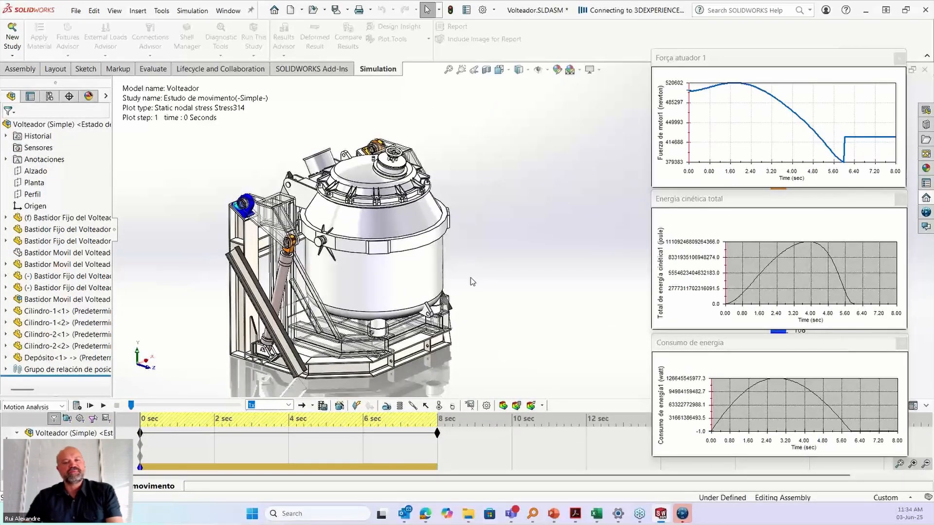
# Play the vessel's tilting motion, then scrub back to 3, 2.4 and 1.08 seconds while comparing the force, kinetic energy and power plots
pyautogui.click(102, 405)
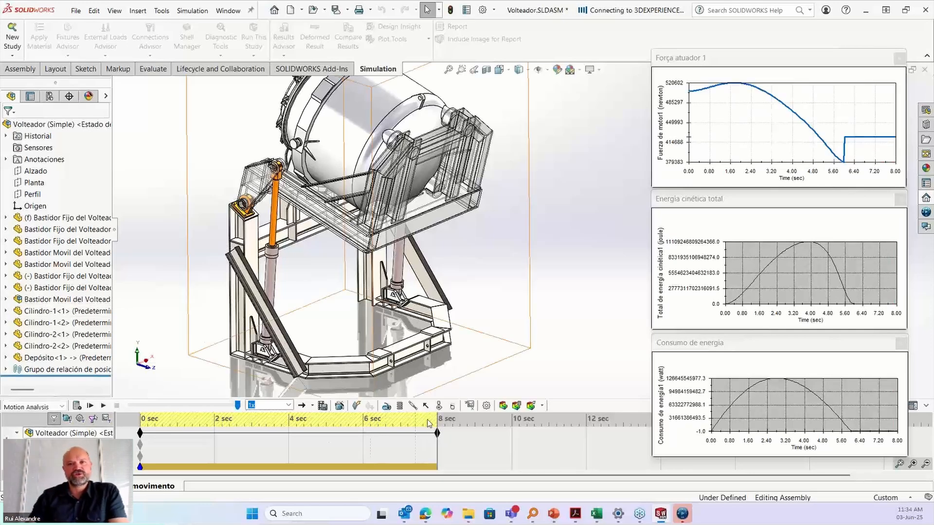
pyautogui.moveTo(437, 418); pyautogui.dragTo(347, 418)
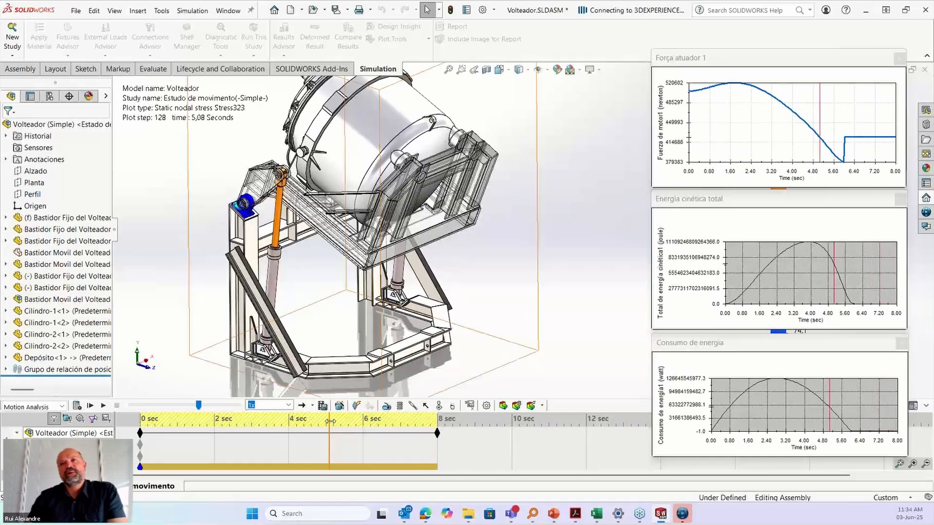
pyautogui.moveTo(338, 426); pyautogui.dragTo(285, 419)
pyautogui.moveTo(127, 436); pyautogui.dragTo(214, 365)
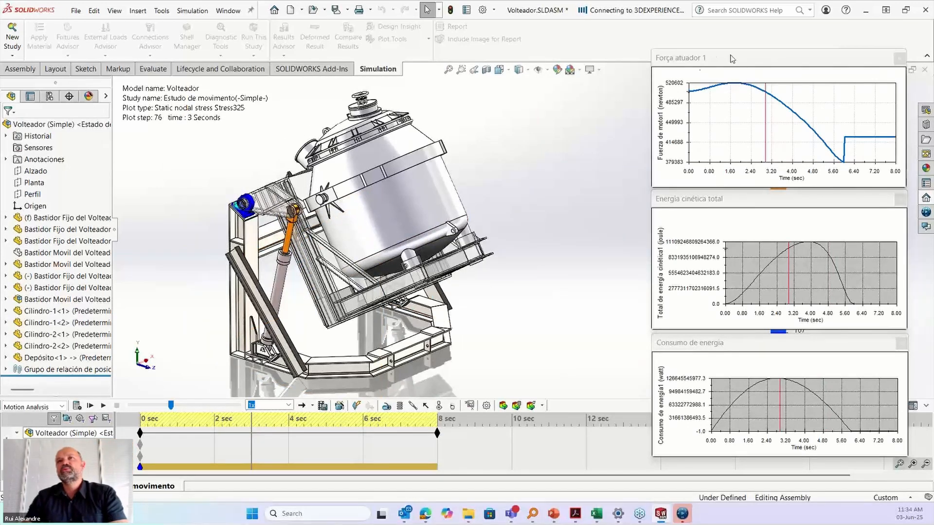
pyautogui.click(229, 421)
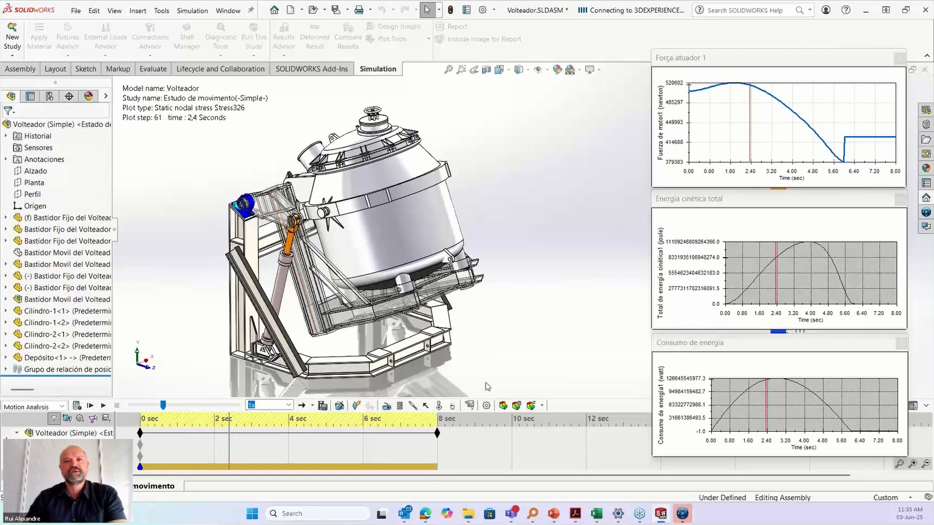
pyautogui.moveTo(229, 416); pyautogui.dragTo(172, 428)
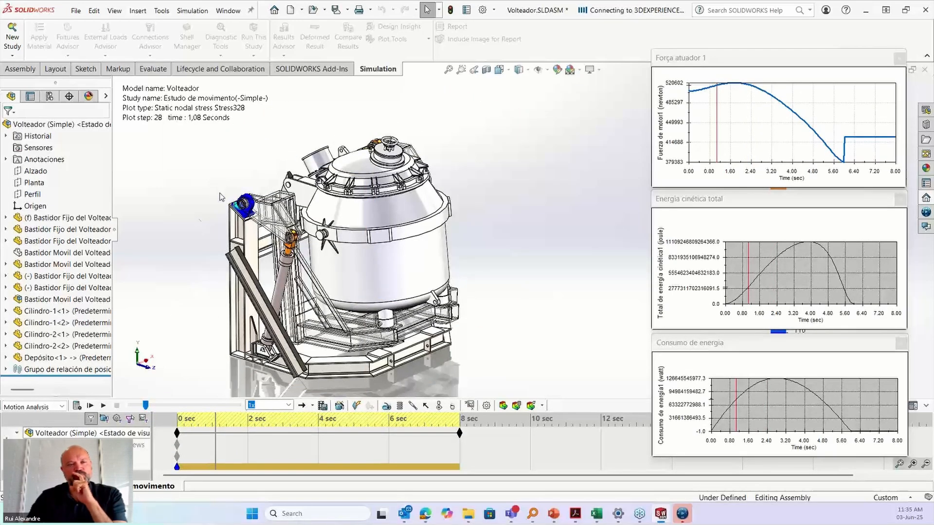
# Replay the motion from 1.08 seconds while examining the stress plot on the pivot support, then inspect the adjacent actuator cylinder
pyautogui.scroll(-8, 233, 199)
pyautogui.scroll(-2, 369, 217)
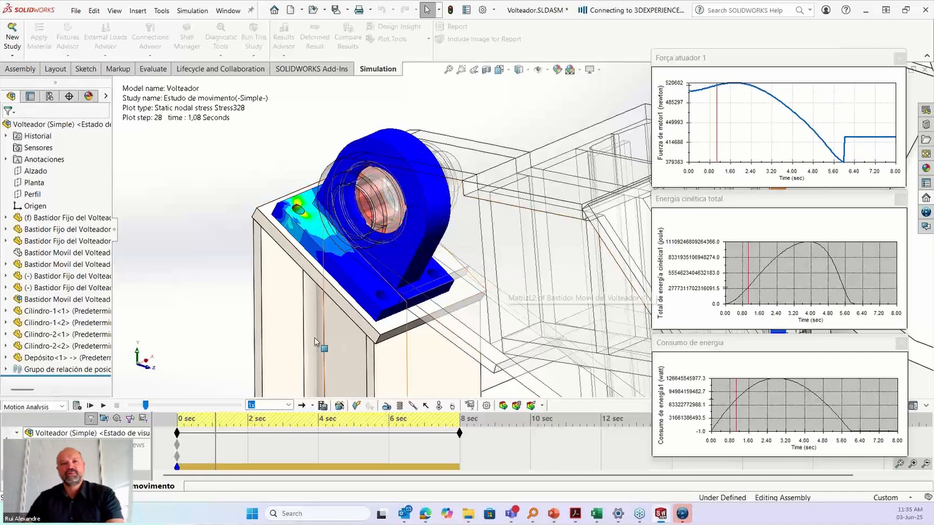
pyautogui.click(104, 406)
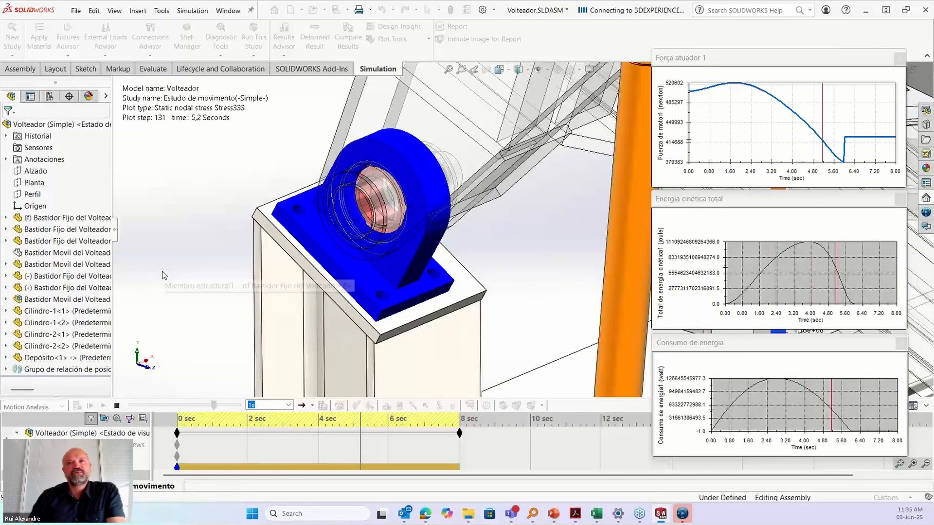
pyautogui.scroll(2, 375, 277)
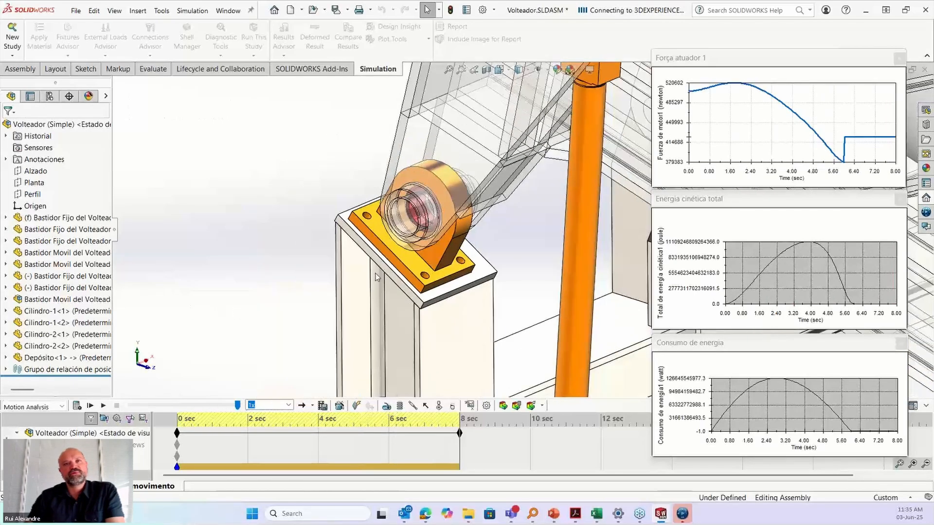
pyautogui.scroll(2, 506, 234)
pyautogui.scroll(-1, 584, 243)
pyautogui.scroll(3, 610, 229)
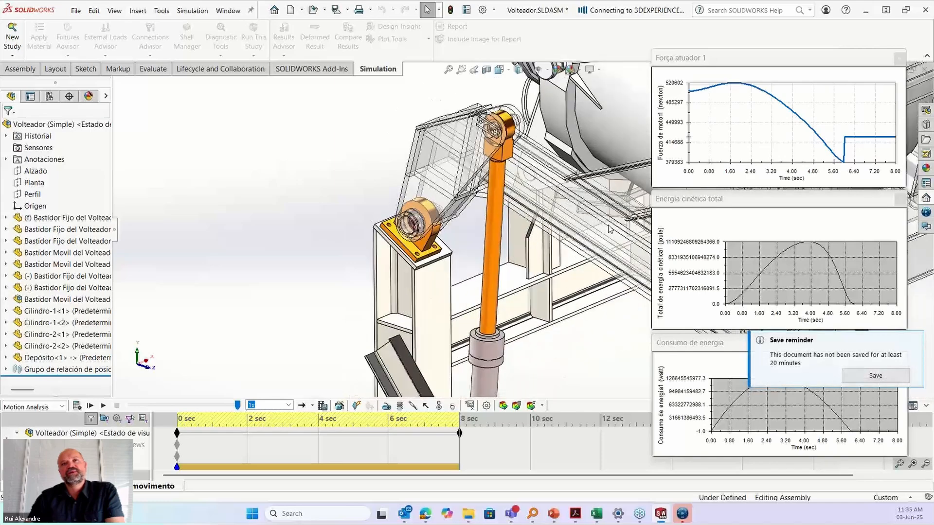
pyautogui.scroll(-1, 610, 229)
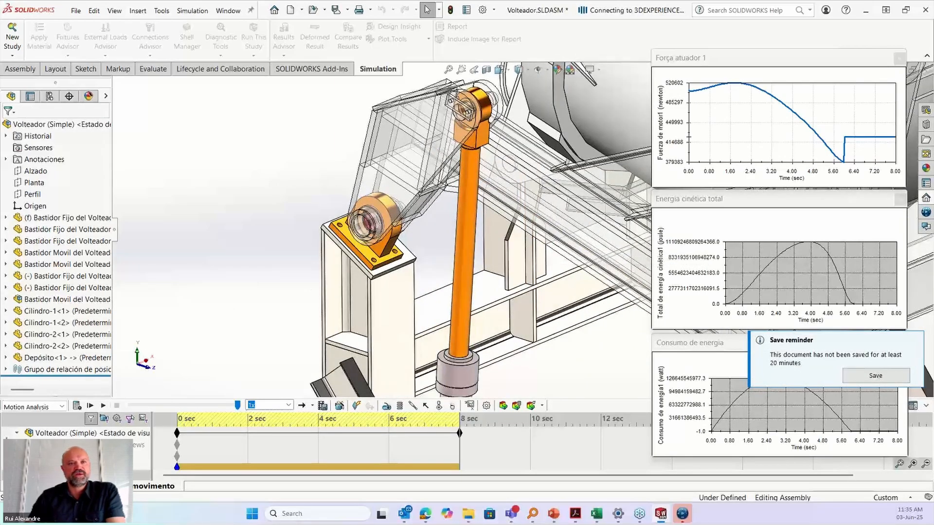
# Enlarge the timeline area and reveal the simulation setup at the end of the motion study tree
pyautogui.moveTo(170, 399); pyautogui.dragTo(174, 292)
pyautogui.scroll(-5, 97, 428)
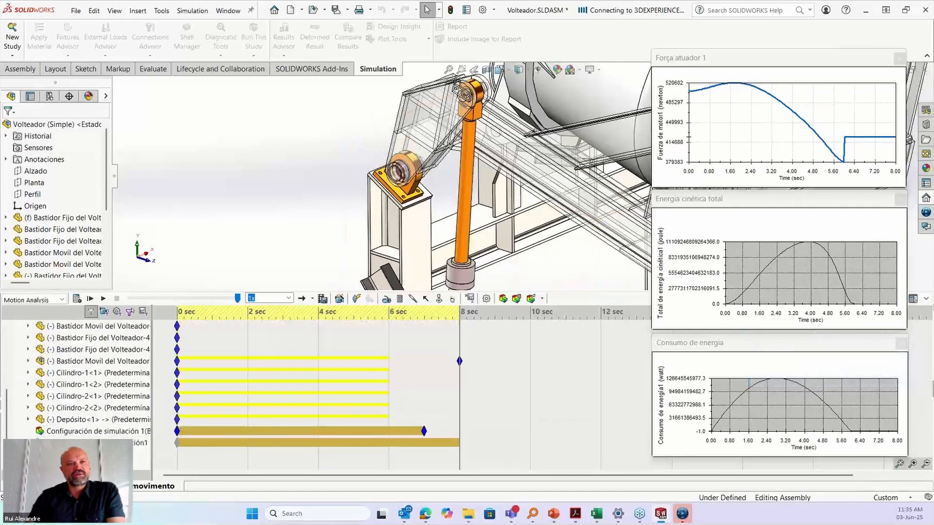
# Replay the Volteador's tilting motion while examining the displacement plot on the pivot support and its actuator
pyautogui.scroll(-3, 78, 379)
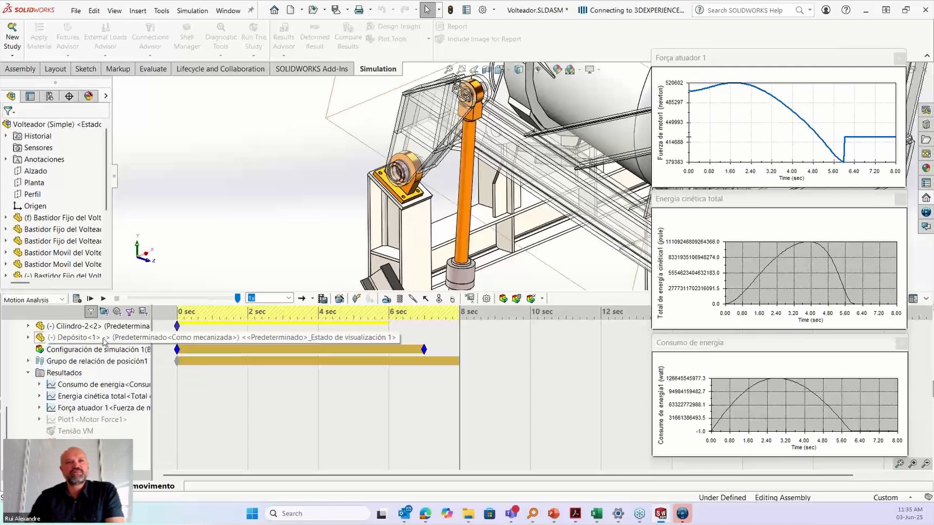
pyautogui.click(103, 299)
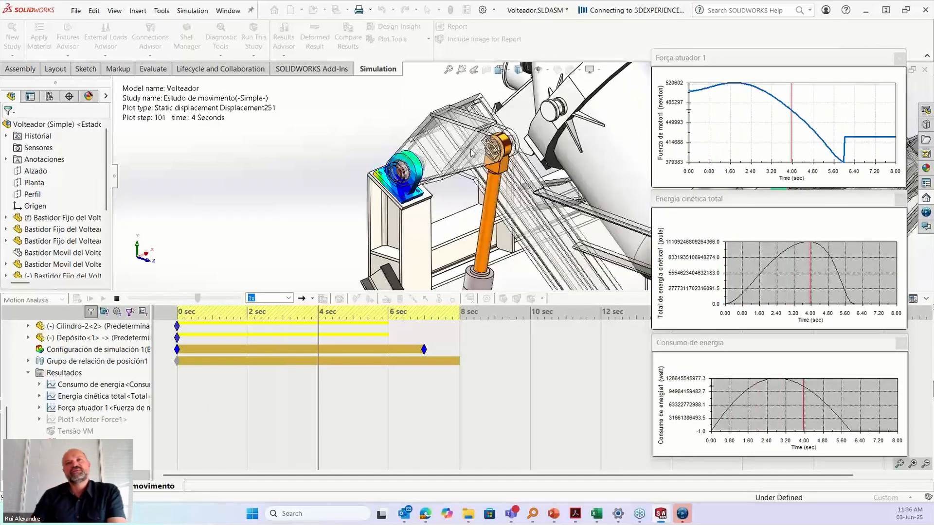
pyautogui.scroll(-4, 440, 154)
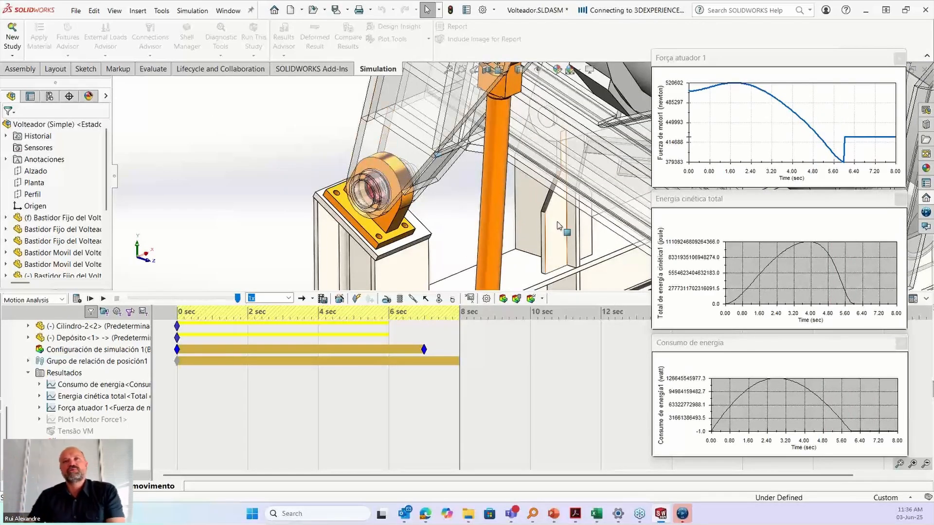
pyautogui.scroll(5, 554, 219)
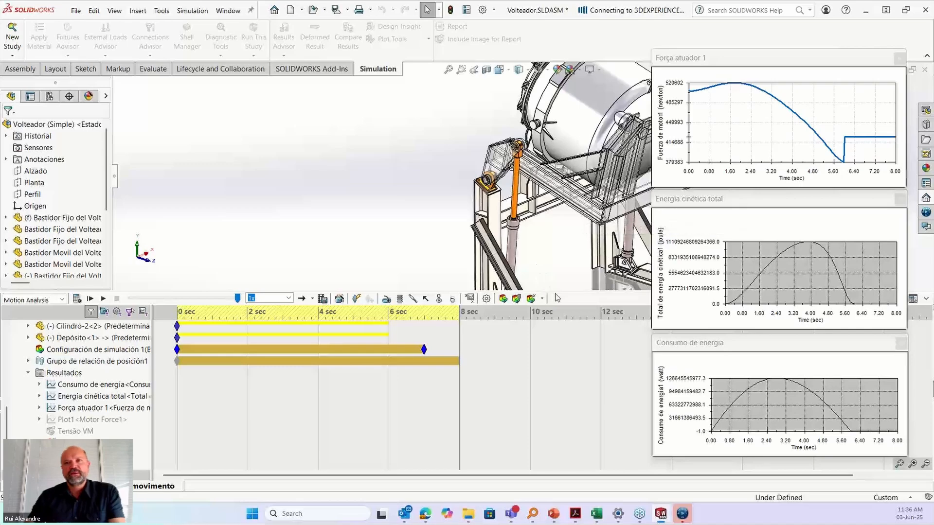
# Shrink the motion timeline area and examine the whole tilting vessel assembly
pyautogui.moveTo(555, 292); pyautogui.dragTo(554, 414)
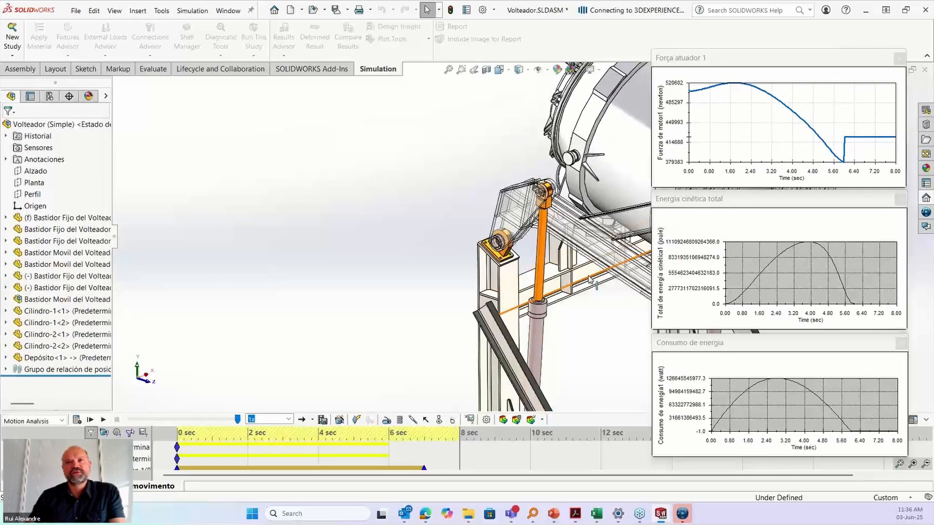
pyautogui.scroll(-2, 397, 281)
pyautogui.scroll(3, 397, 281)
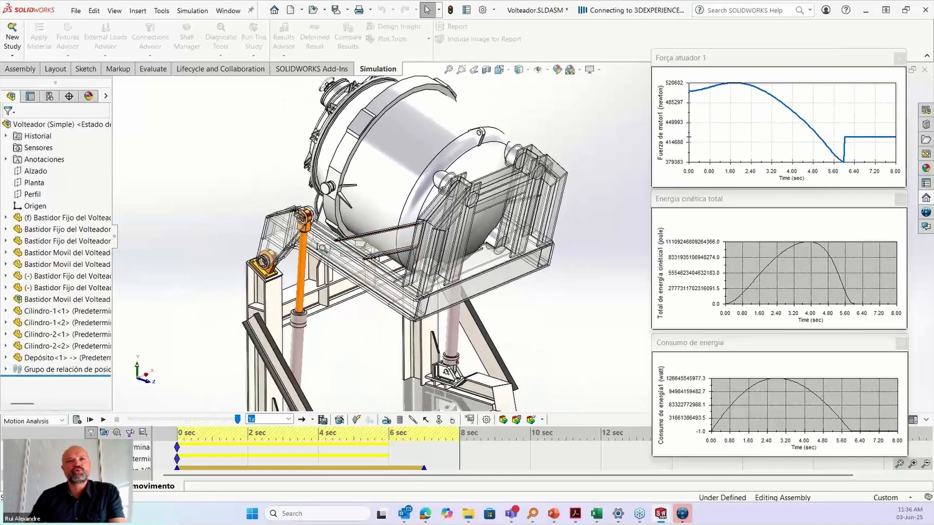
pyautogui.keyDown('ctrl'); pyautogui.moveTo(339, 259); pyautogui.dragTo(318, 286, button='middle'); pyautogui.keyUp('ctrl')
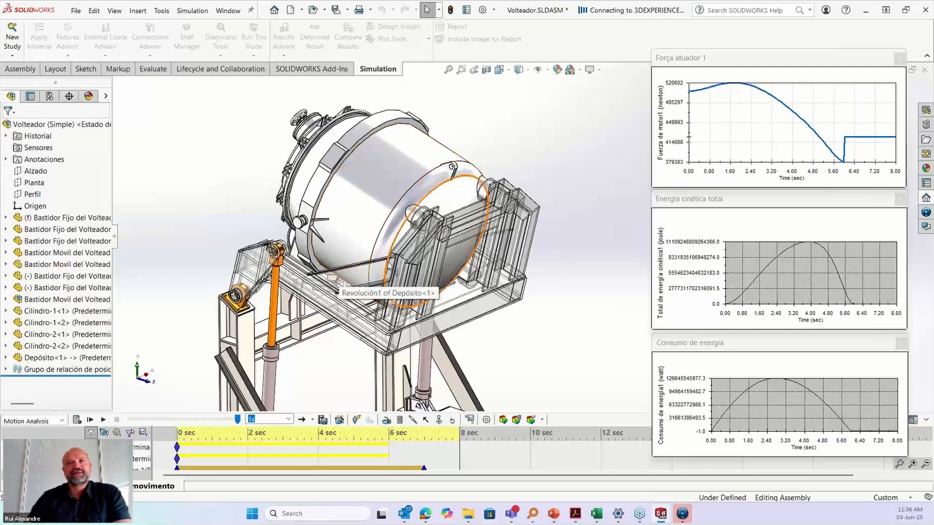
# Close the Volteador assembly, then switch to the presentation and advance to the Mecanismos slide about motor and actuator sizing
pyautogui.moveTo(843, 63); pyautogui.dragTo(810, 64)
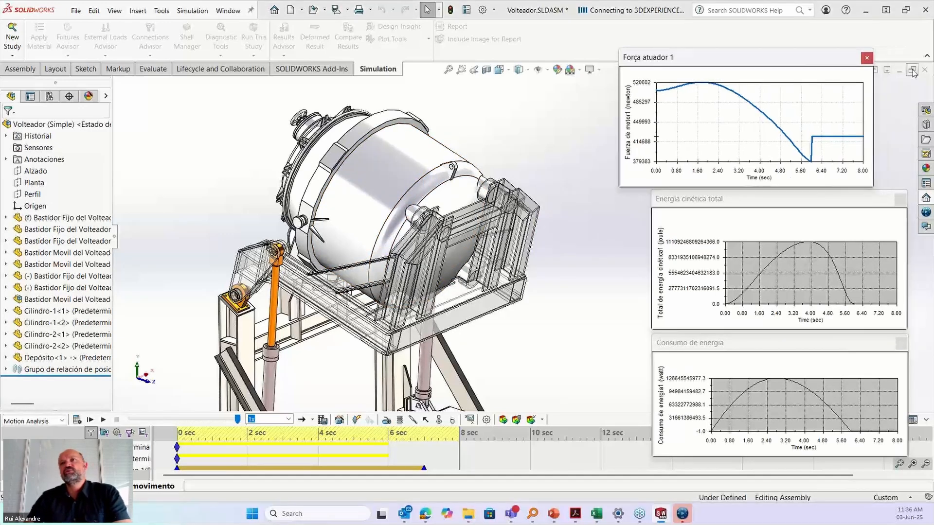
pyautogui.click(924, 70)
pyautogui.click(482, 283)
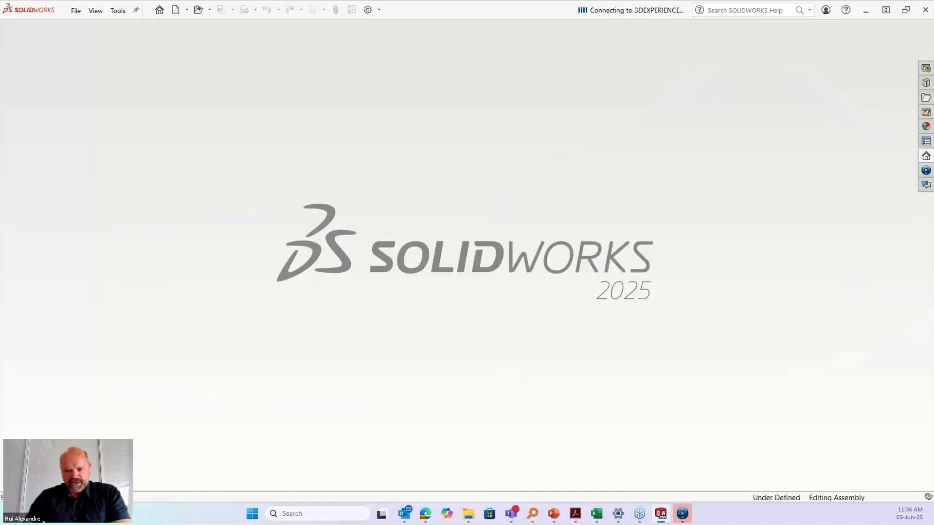
pyautogui.hotkey('alt', 'Tab')
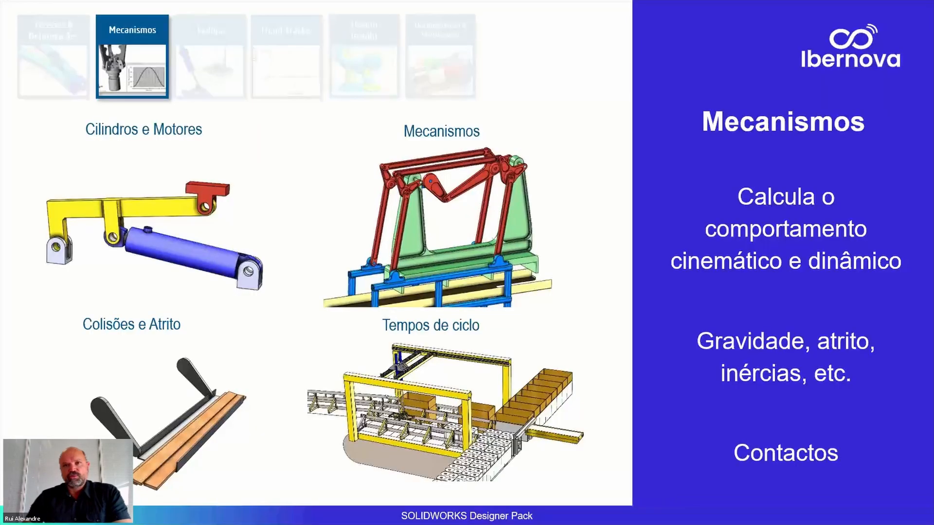
pyautogui.click(703, 459)
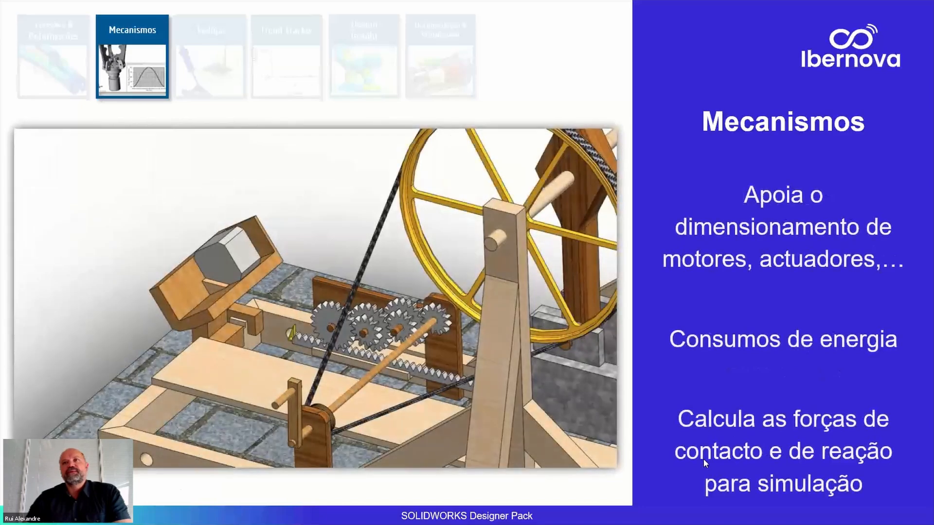
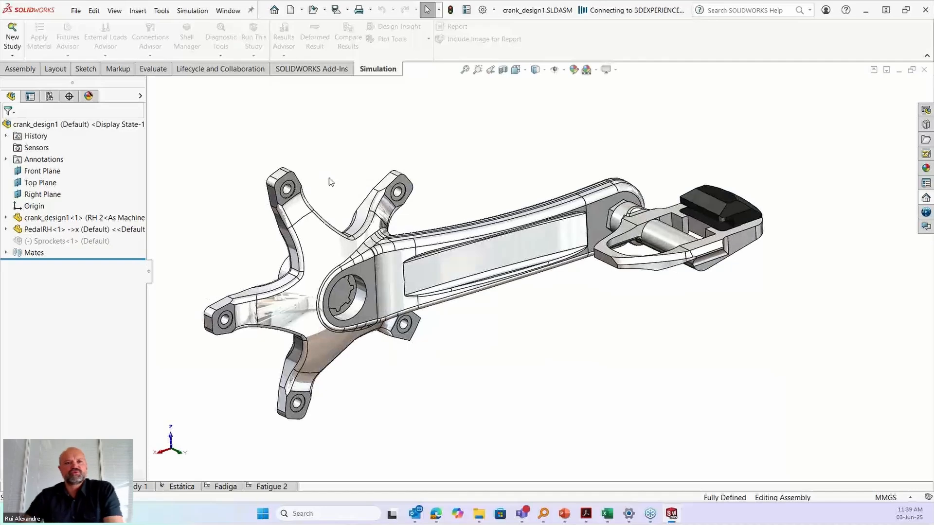
# Open the crank assembly's Estática study and examine the Fixture-10 restraint and the Force/Torque-4 load on the pedal
pyautogui.click(181, 487)
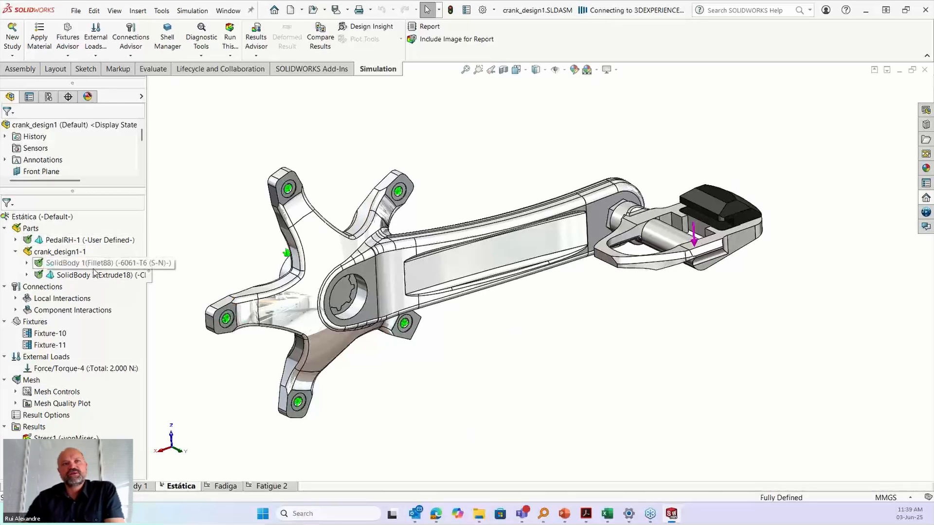
pyautogui.click(48, 334)
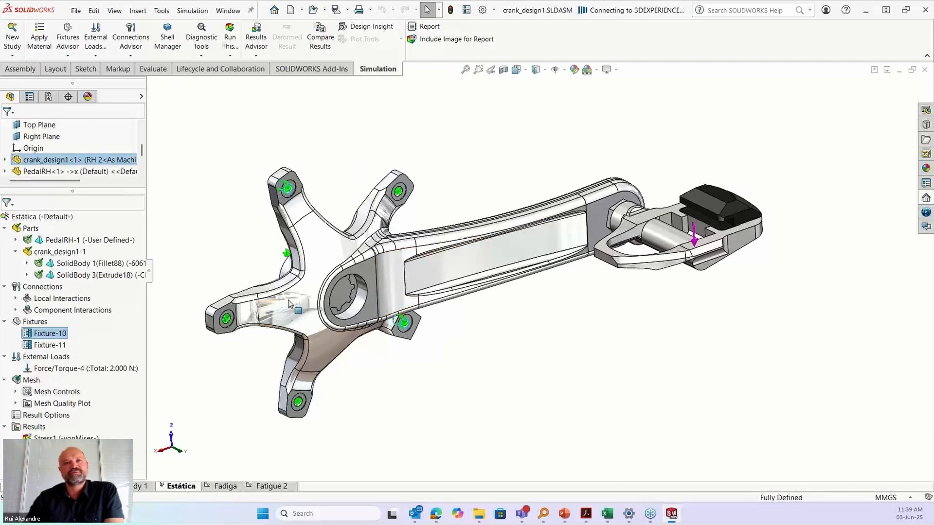
pyautogui.scroll(1, 300, 240)
pyautogui.scroll(-1, 339, 269)
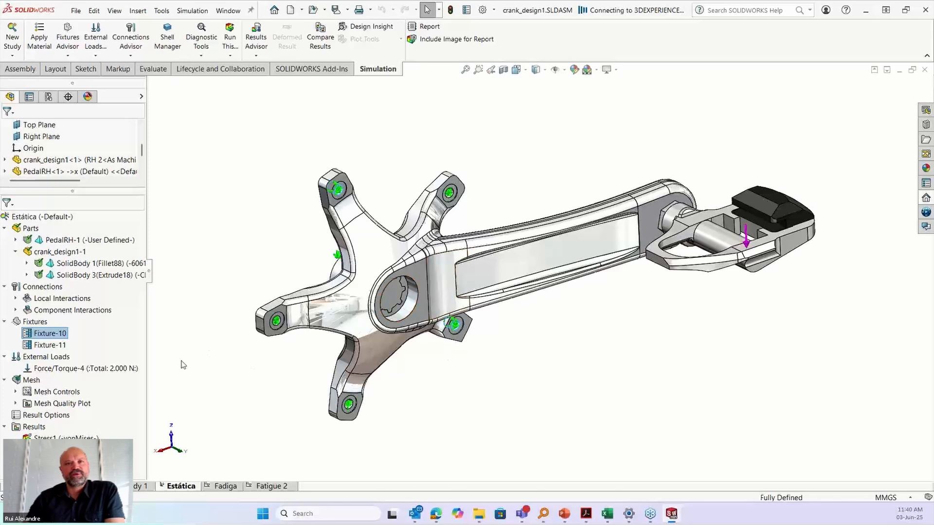
pyautogui.click(80, 368)
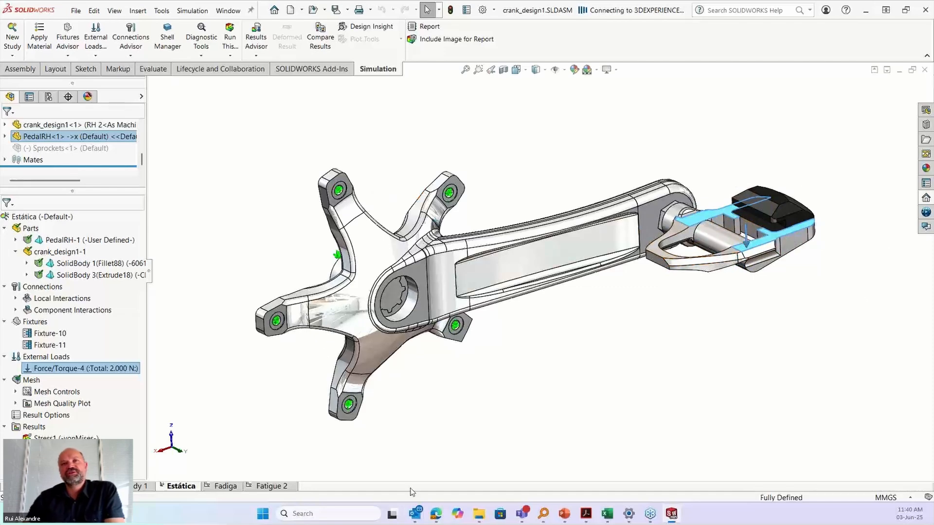
pyautogui.moveTo(569, 371); pyautogui.dragTo(591, 371, button='middle')
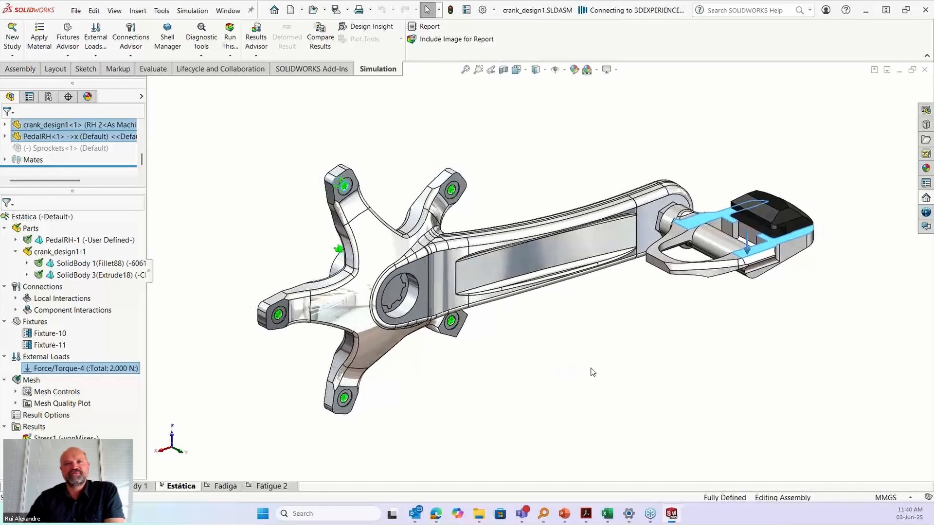
# Show the Stress1 von Mises plot of the crank and move the maximum label clear of the arm
pyautogui.doubleClick(63, 437)
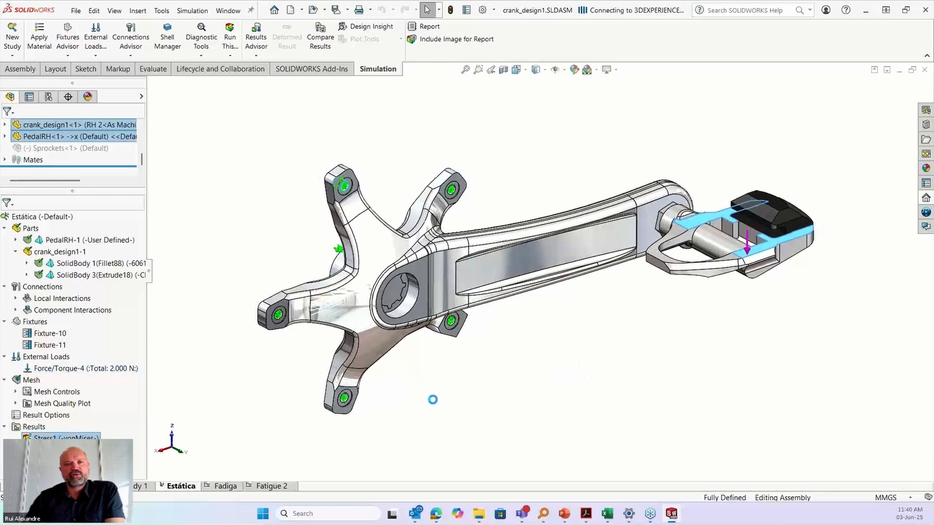
pyautogui.keyDown('ctrl'); pyautogui.moveTo(741, 322); pyautogui.dragTo(705, 312, button='middle'); pyautogui.keyUp('ctrl')
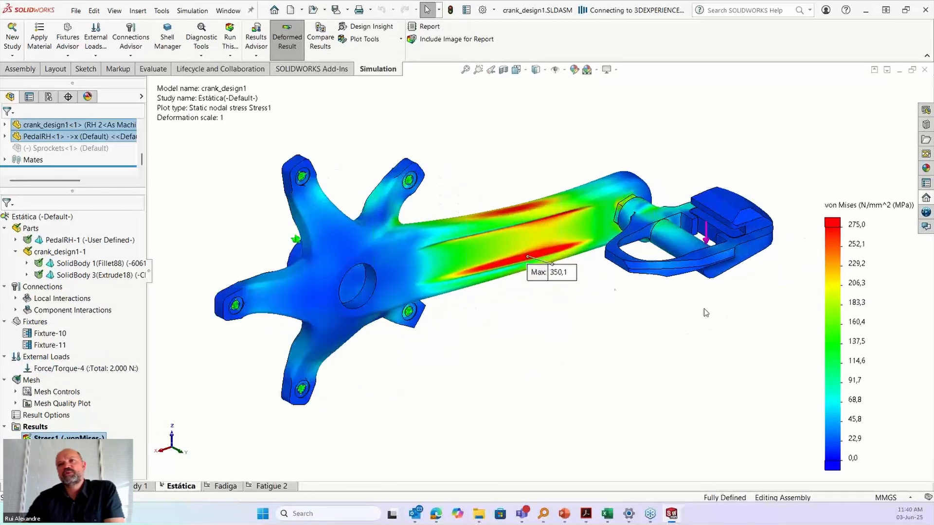
pyautogui.moveTo(564, 280); pyautogui.dragTo(570, 313)
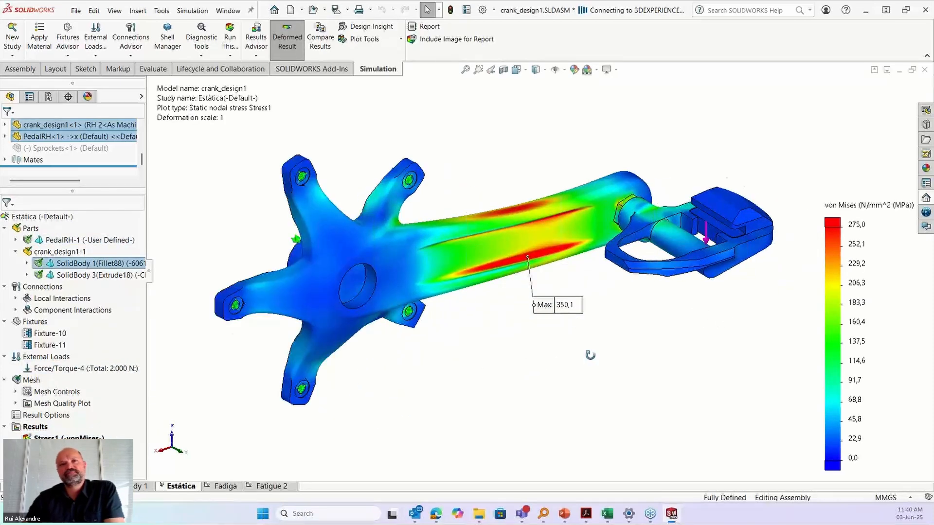
pyautogui.moveTo(590, 354); pyautogui.dragTo(647, 349, button='middle')
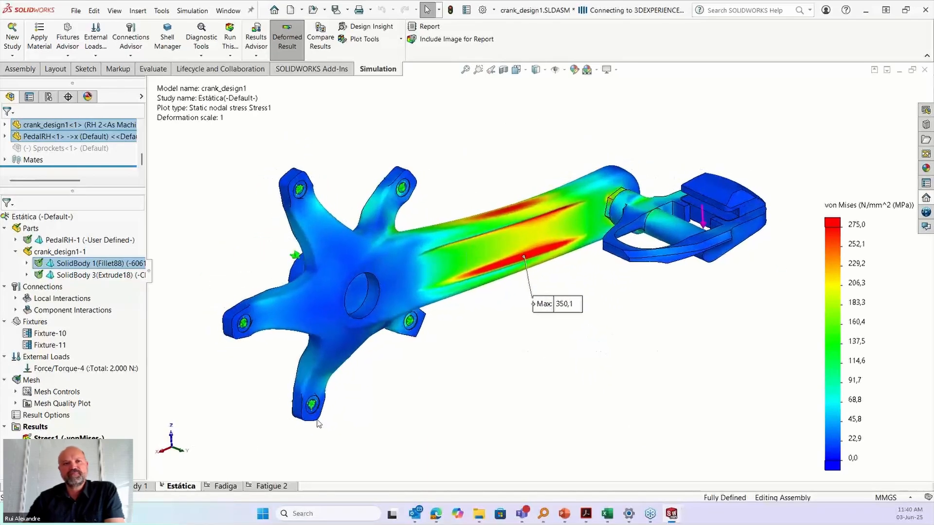
# Show the static study's Displacement1 plot, dismiss the save reminder and examine the deformed crank and pedal
pyautogui.doubleClick(68, 450)
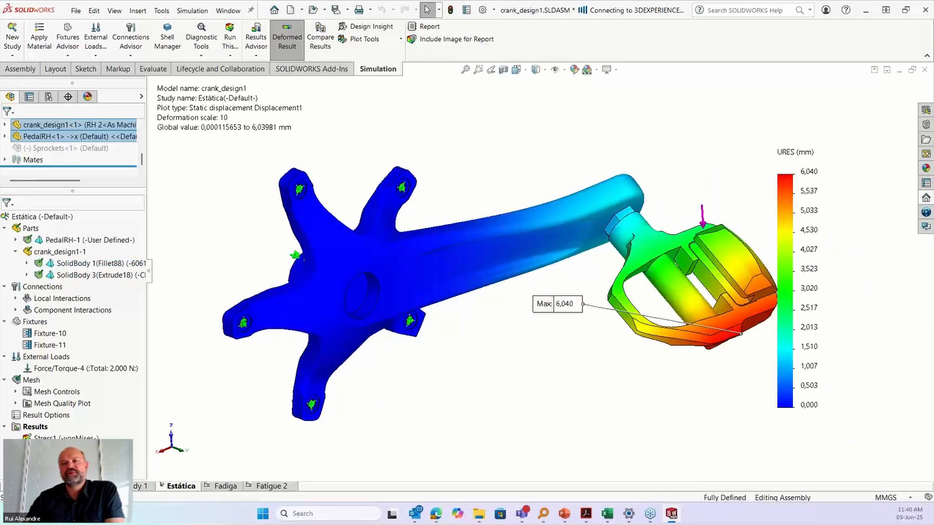
pyautogui.moveTo(484, 367)
pyautogui.mouseDown(button='middle')
pyautogui.moveTo(491, 342)
pyautogui.moveTo(488, 351)
pyautogui.mouseUp(button='middle')
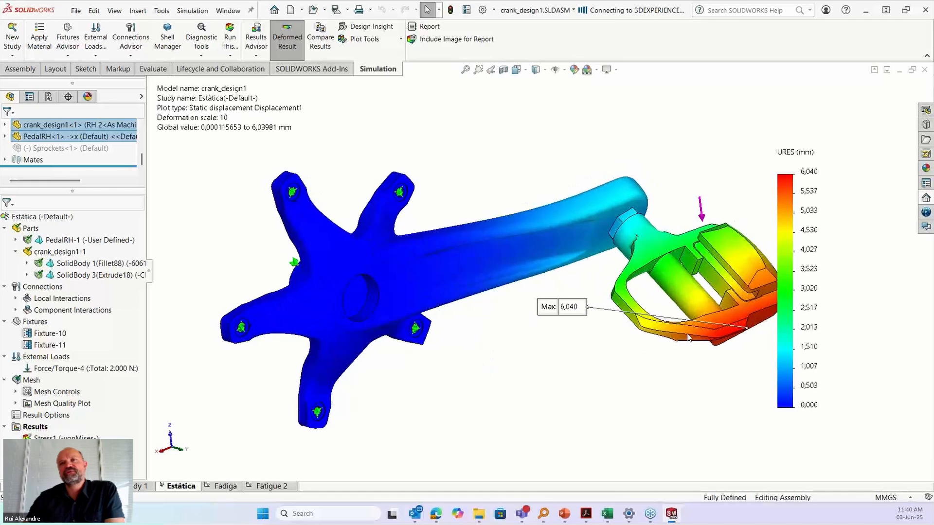
pyautogui.moveTo(688, 336); pyautogui.dragTo(662, 327, button='middle')
pyautogui.moveTo(651, 246)
pyautogui.mouseDown(button='middle')
pyautogui.moveTo(654, 225)
pyautogui.moveTo(653, 242)
pyautogui.mouseUp(button='middle')
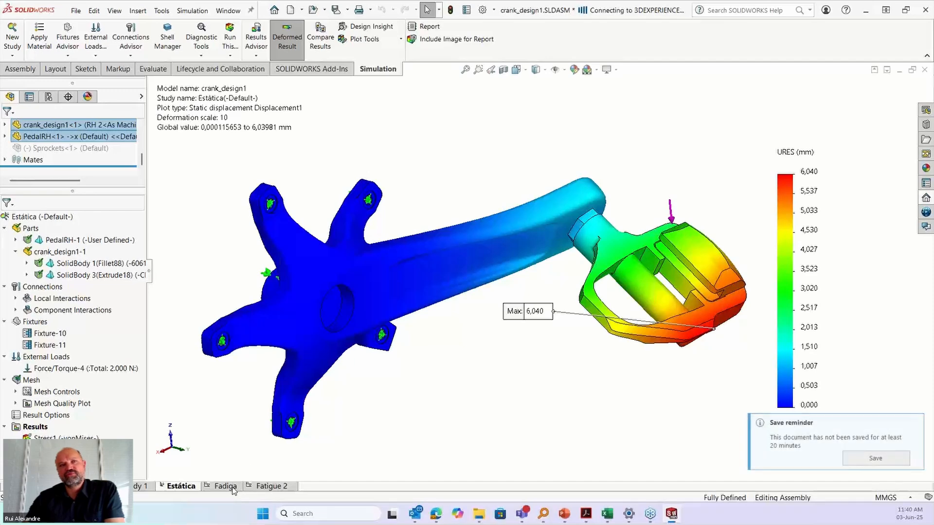
pyautogui.click(914, 423)
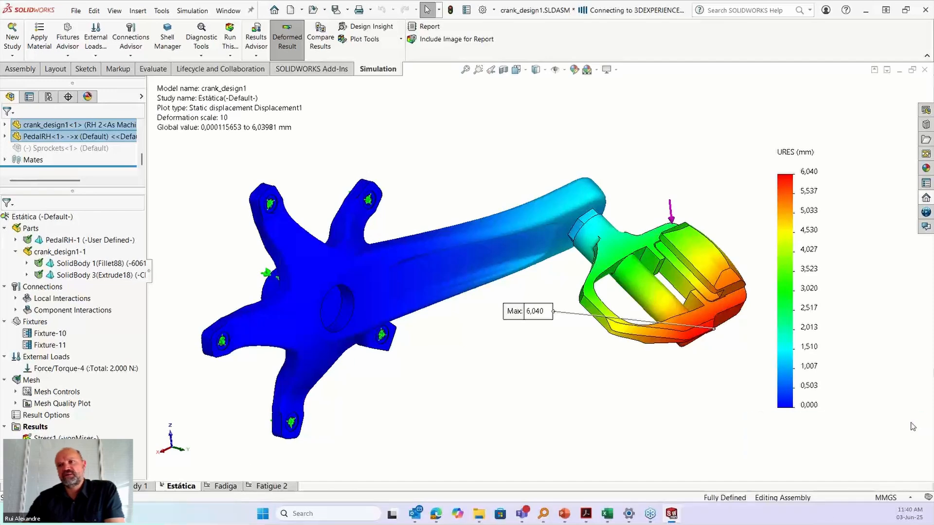
pyautogui.moveTo(429, 413); pyautogui.dragTo(431, 407, button='middle')
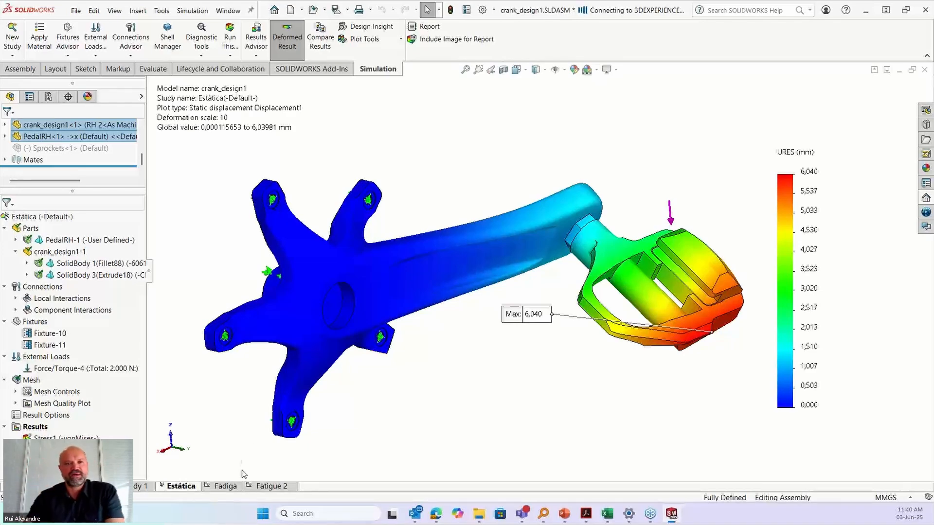
# Open the Fadiga study and review the cycle count, loading type and study association of Event-1, leaving its definition unchanged
pyautogui.click(227, 486)
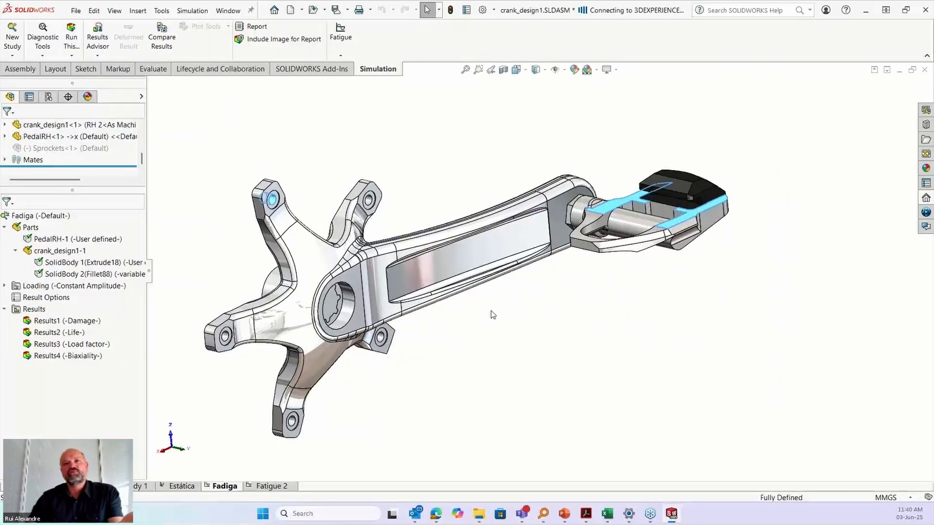
pyautogui.moveTo(468, 342); pyautogui.dragTo(563, 323, button='middle')
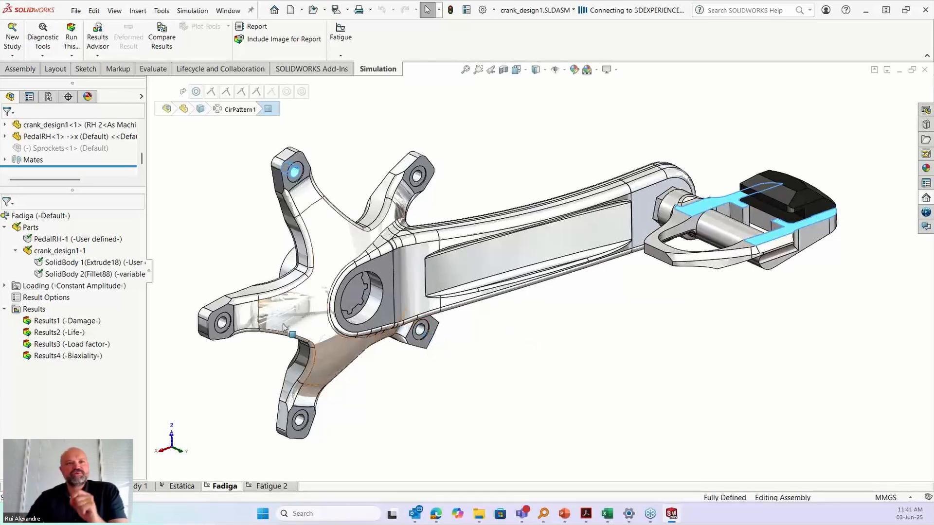
pyautogui.click(4, 286)
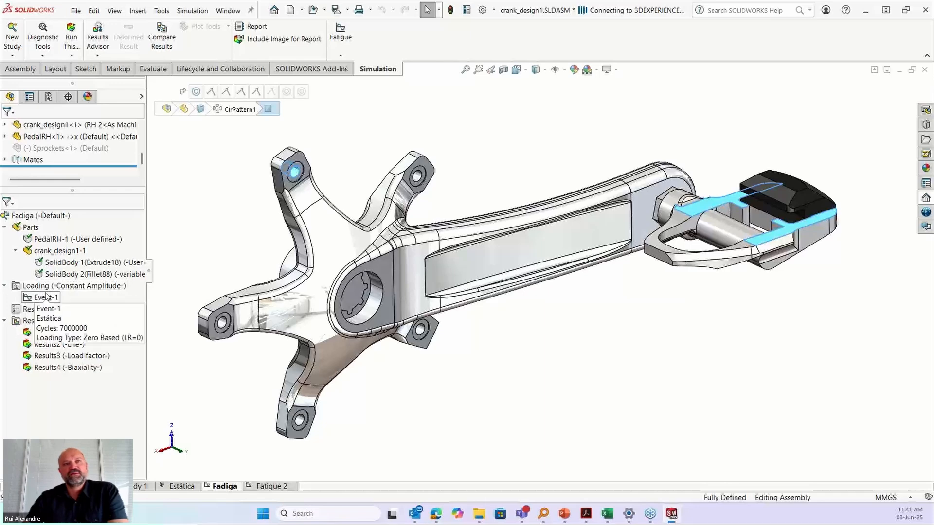
pyautogui.rightClick(49, 299)
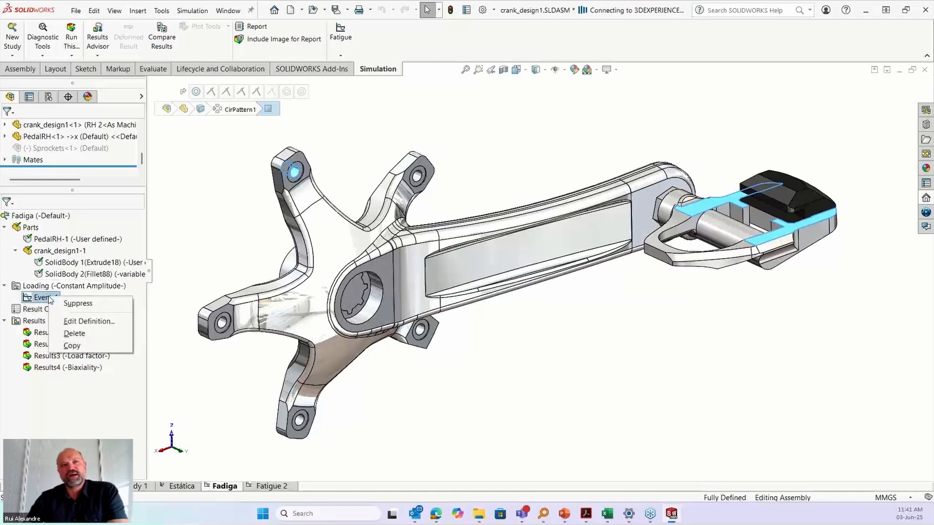
pyautogui.click(90, 320)
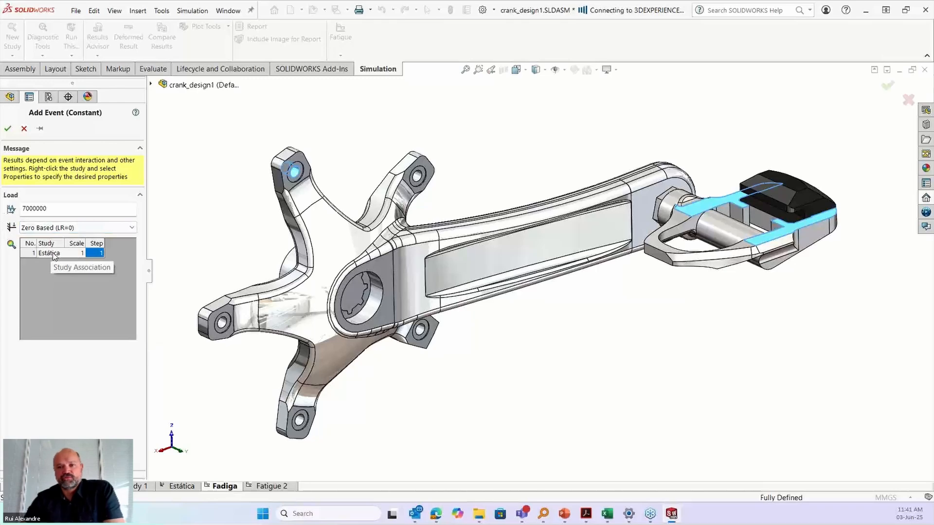
pyautogui.doubleClick(24, 208)
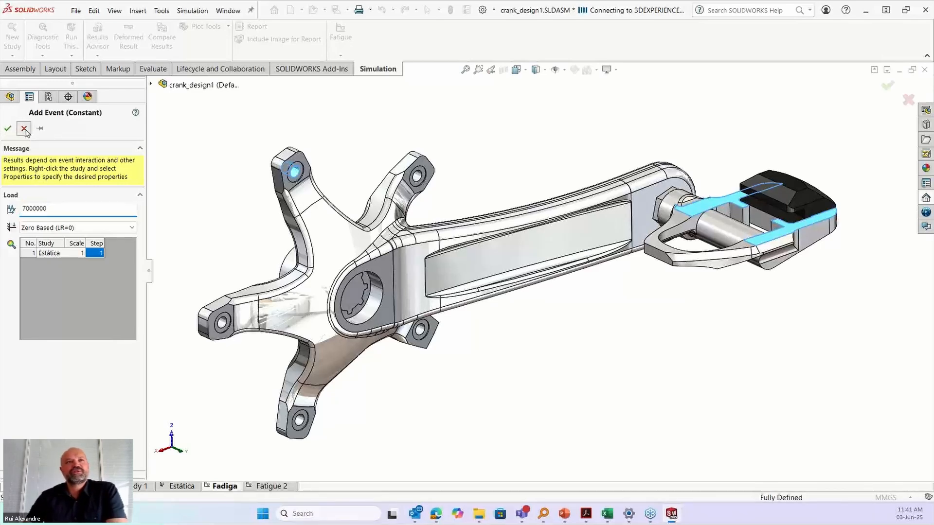
pyautogui.click(24, 129)
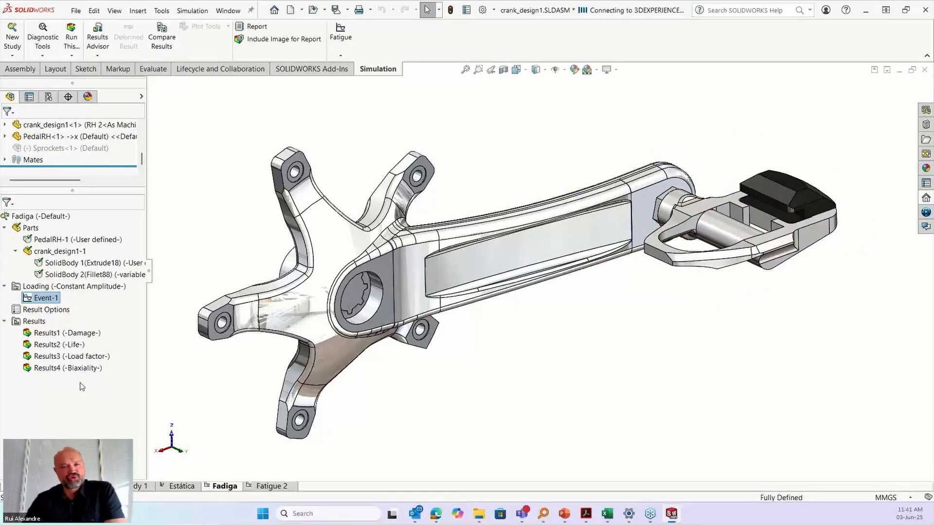
# Open the fatigue data of the crank's SolidBody 2(Fillet88) and examine the S-N table for Curve-0(R=-1)
pyautogui.moveTo(47, 300)
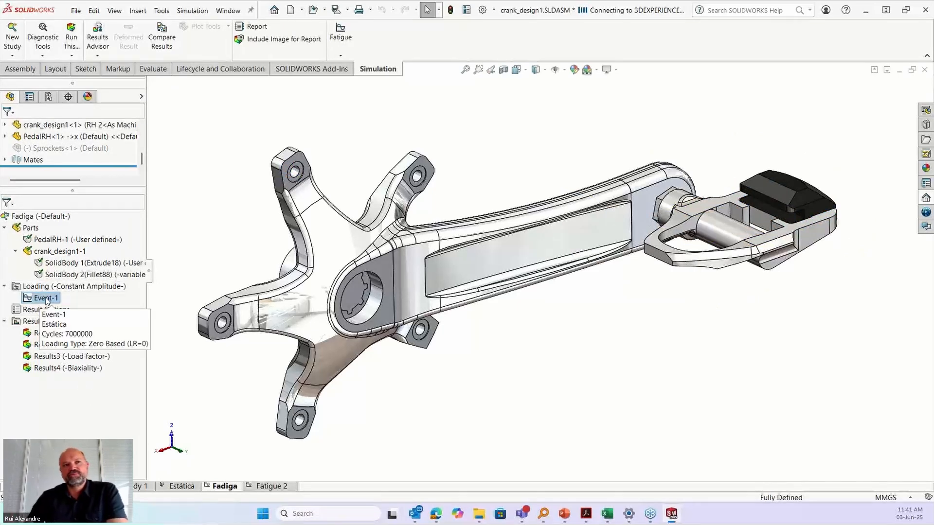
pyautogui.click(80, 275)
pyautogui.rightClick(81, 274)
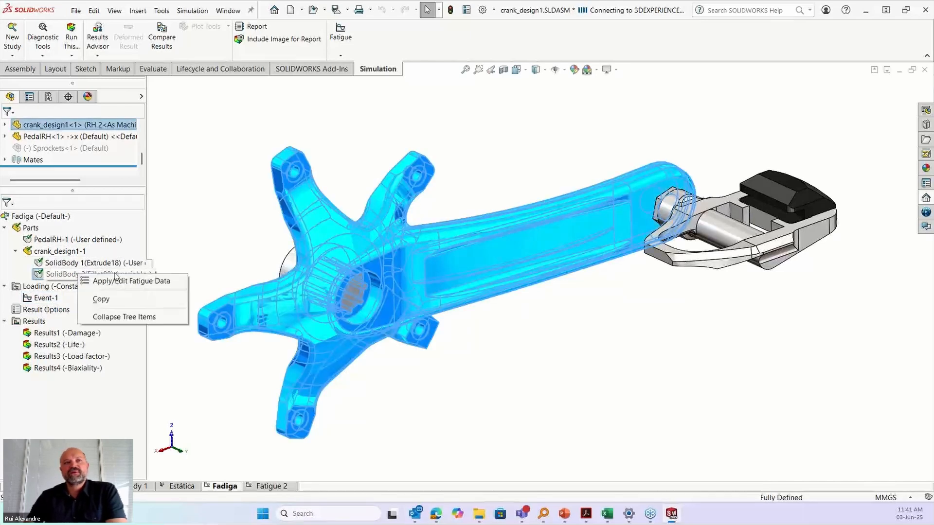
pyautogui.click(156, 282)
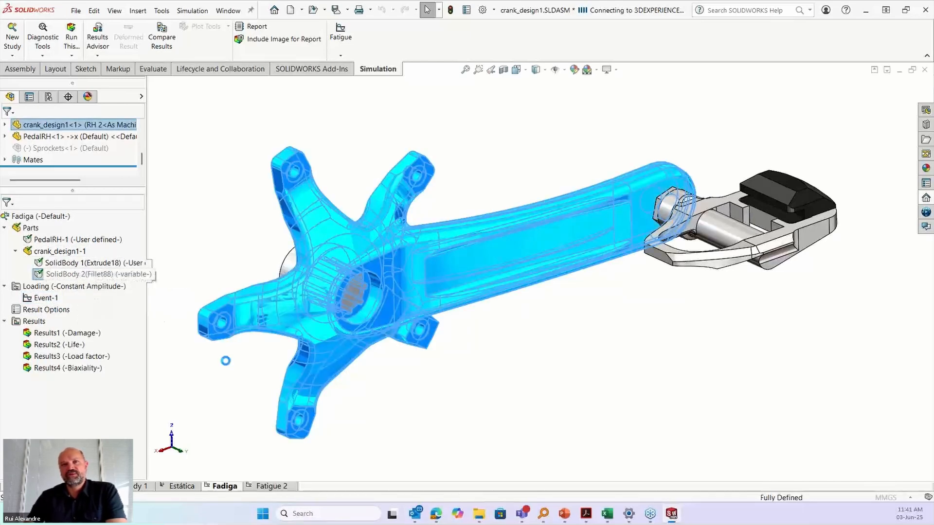
pyautogui.moveTo(272, 6); pyautogui.dragTo(448, 48)
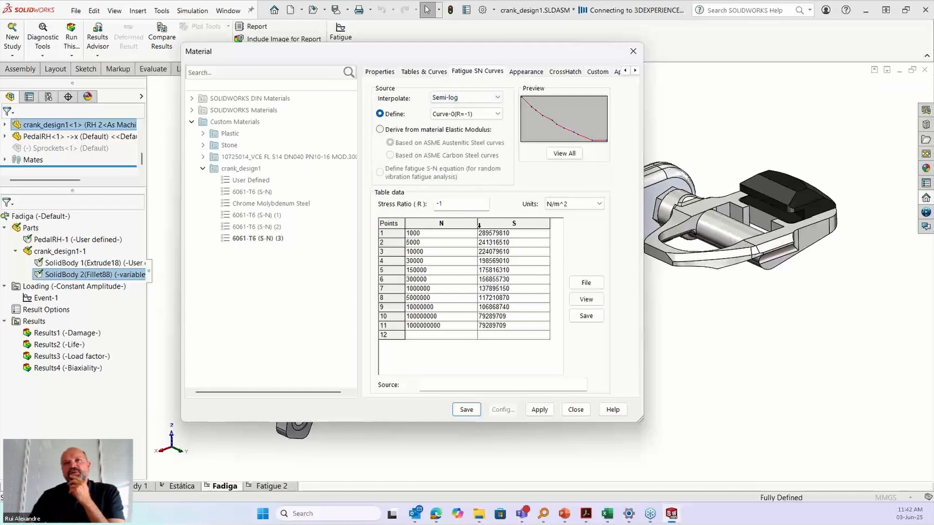
pyautogui.moveTo(479, 225); pyautogui.dragTo(458, 223)
pyautogui.click(509, 328)
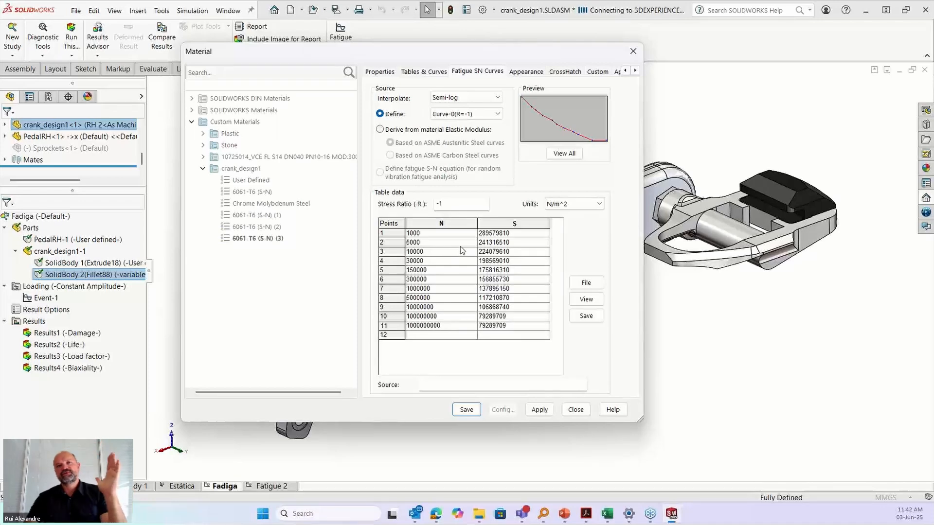
# View the Curve-0(R=-1) S-N graph enlarged, examine the alternating stress against cycles, and close the graph
pyautogui.click(585, 299)
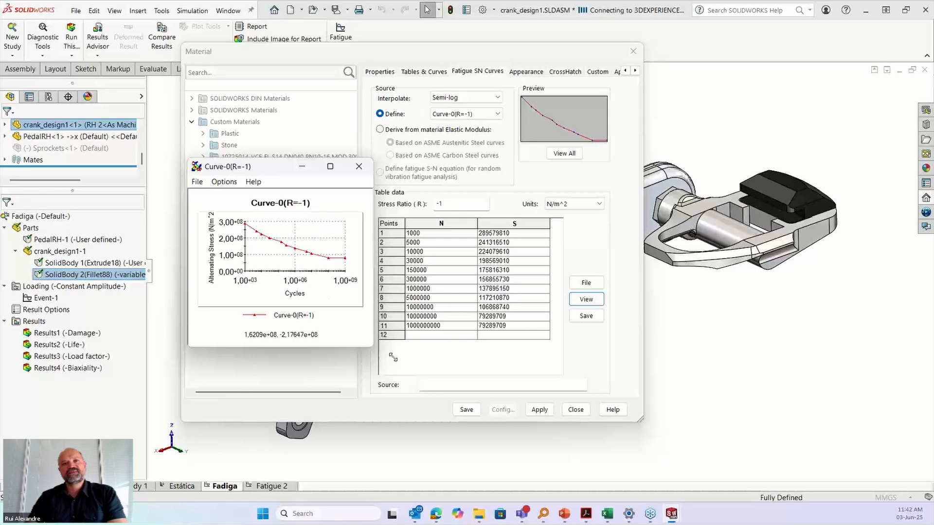
pyautogui.moveTo(372, 346); pyautogui.dragTo(537, 425)
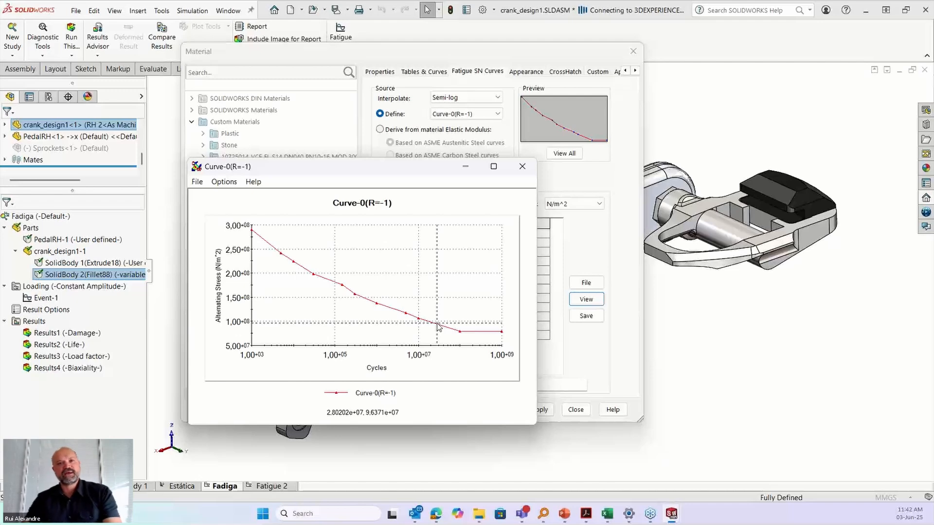
pyautogui.moveTo(422, 168); pyautogui.dragTo(408, 168)
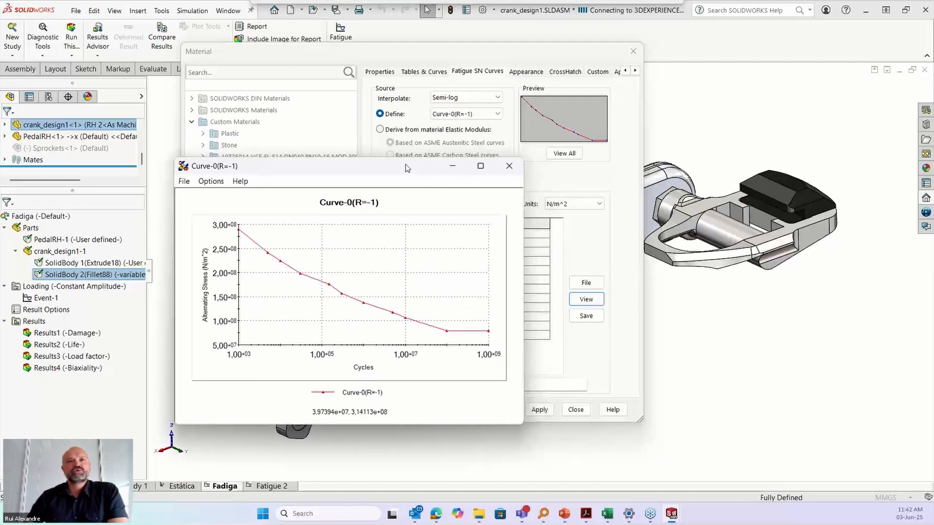
pyautogui.click(509, 167)
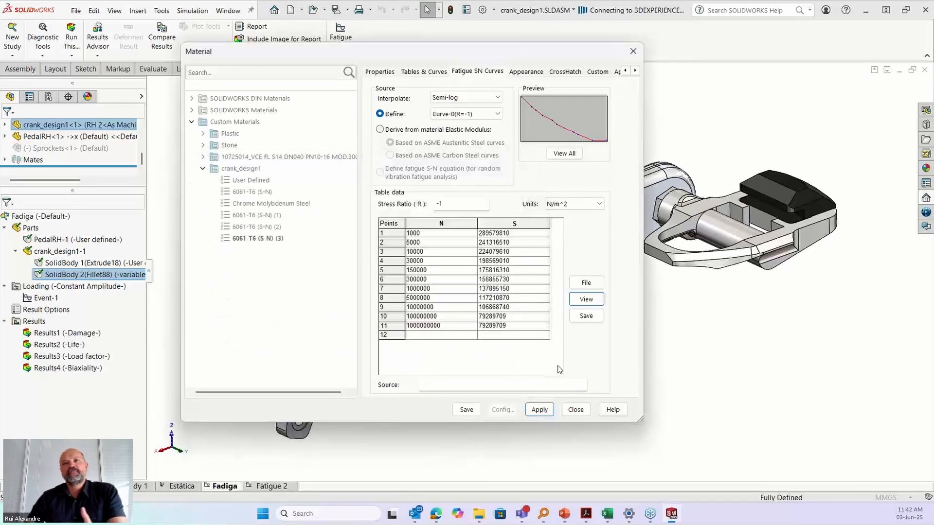
# Display the S-N stress values in N/mm^2 (MPA), review them and close the material data without saving the library changes
pyautogui.click(583, 205)
pyautogui.click(581, 241)
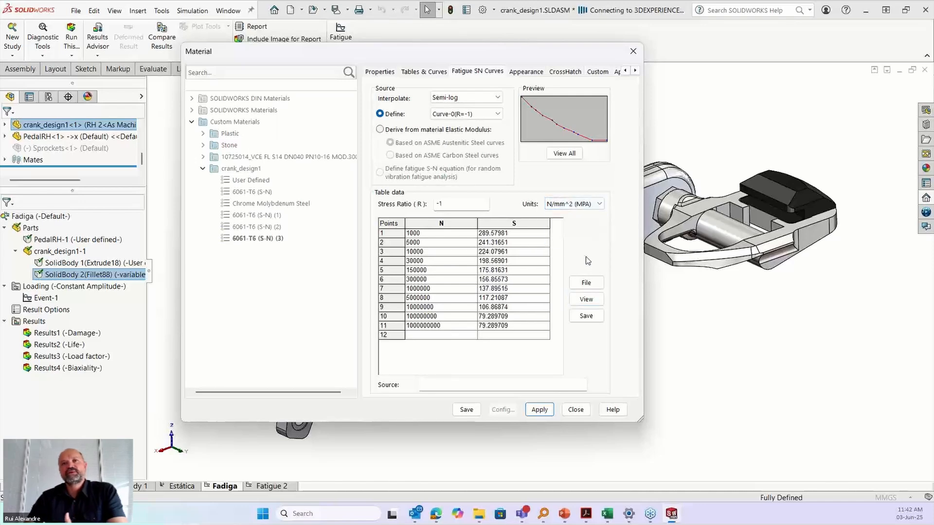
pyautogui.click(550, 222)
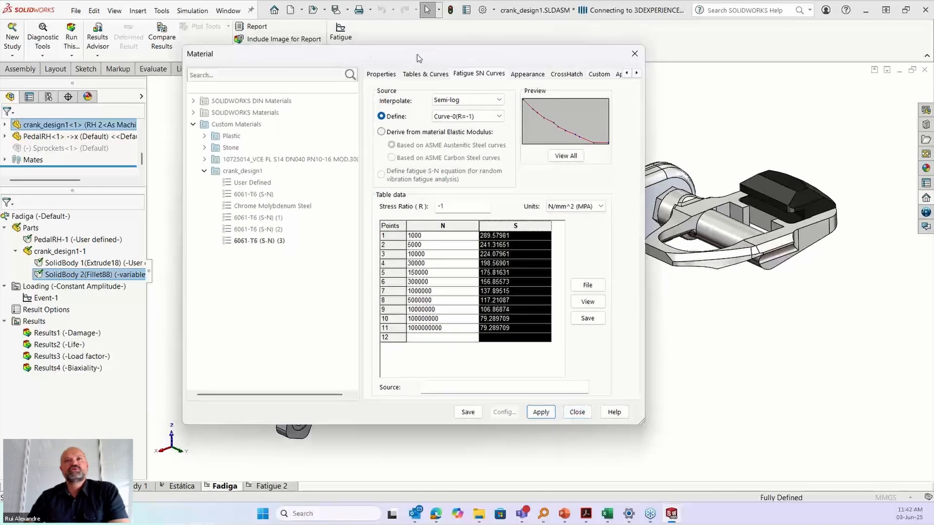
pyautogui.moveTo(371, 58); pyautogui.dragTo(383, 66)
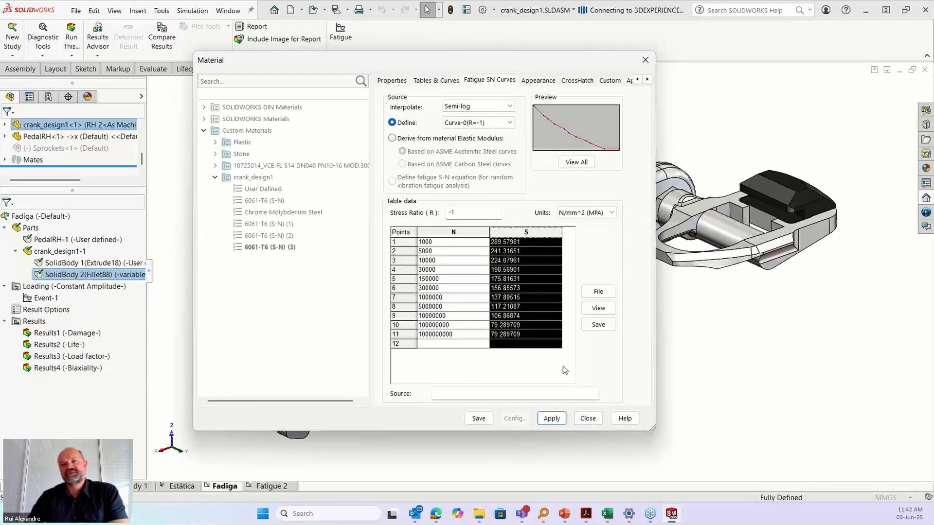
pyautogui.click(589, 419)
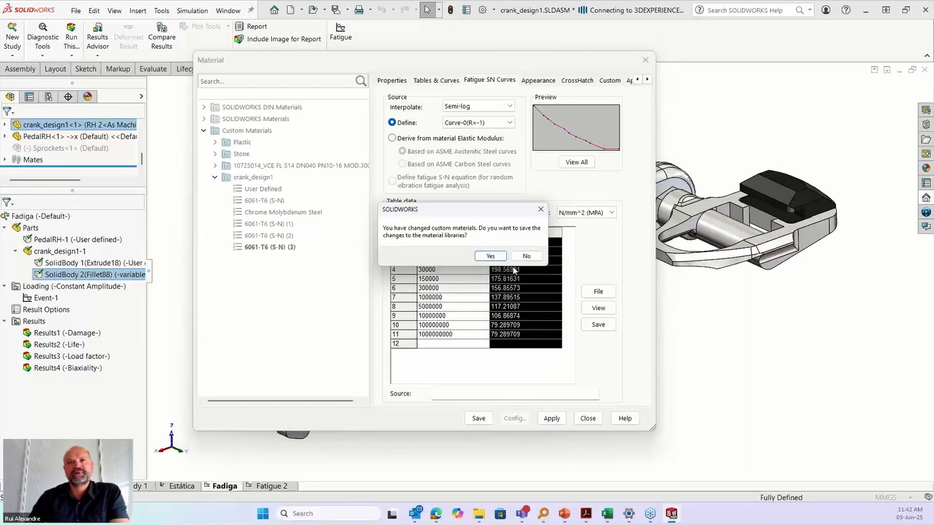
pyautogui.click(526, 256)
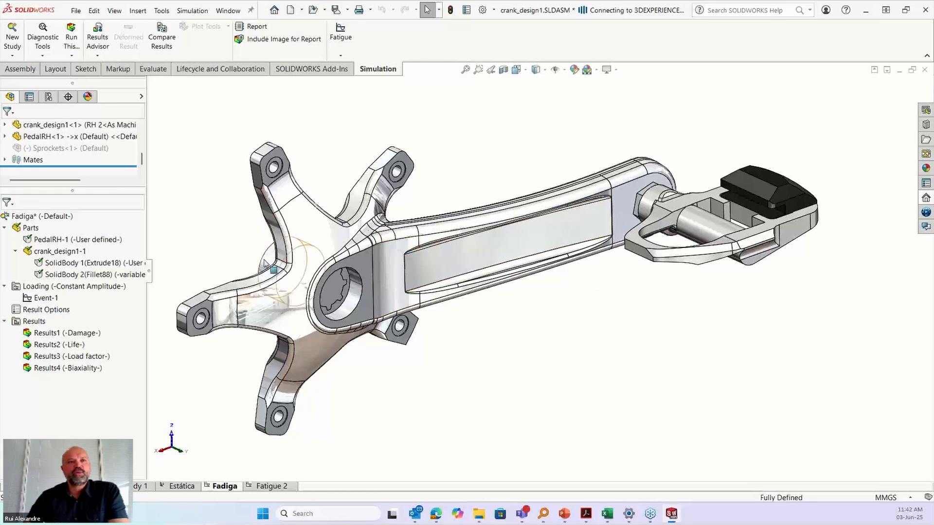
# Show the fatigue study's Results1 Damage plot on the crank
pyautogui.doubleClick(53, 334)
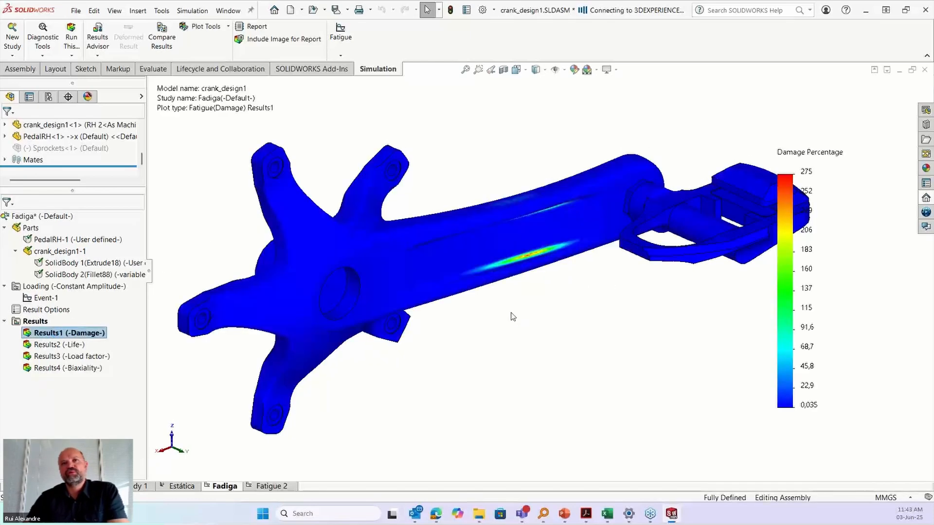
pyautogui.scroll(2, 617, 312)
pyautogui.scroll(-1, 657, 291)
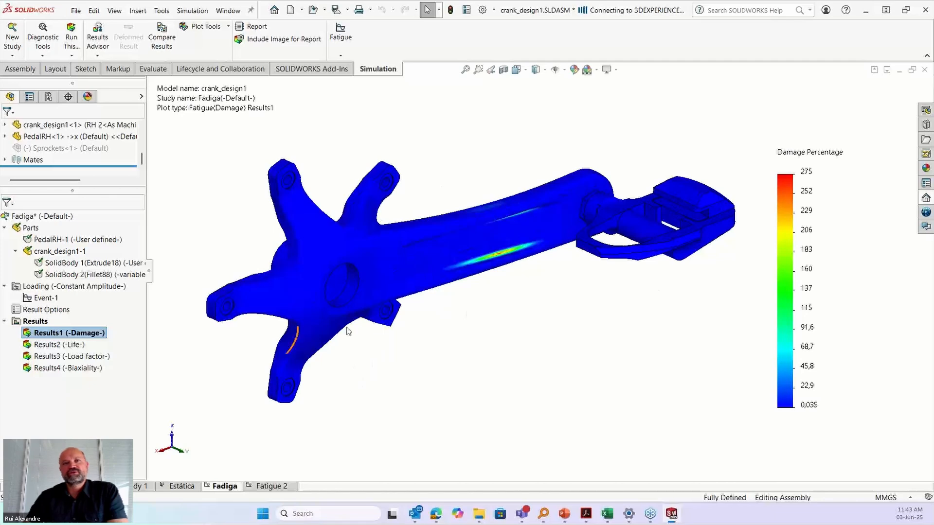
# Show the Results2 Life plot, move the minimum label clear of the arm, examine the critical zone and dismiss the save reminder
pyautogui.doubleClick(61, 345)
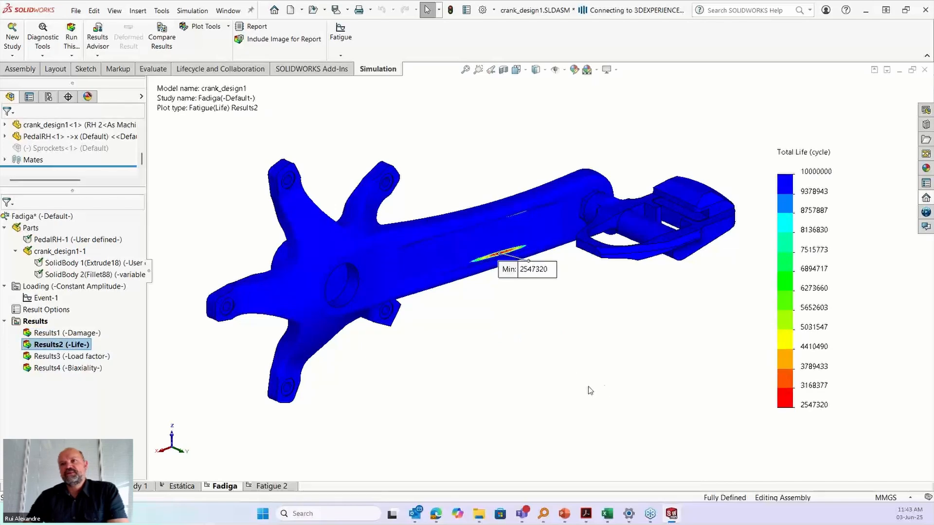
pyautogui.moveTo(542, 277); pyautogui.dragTo(571, 299)
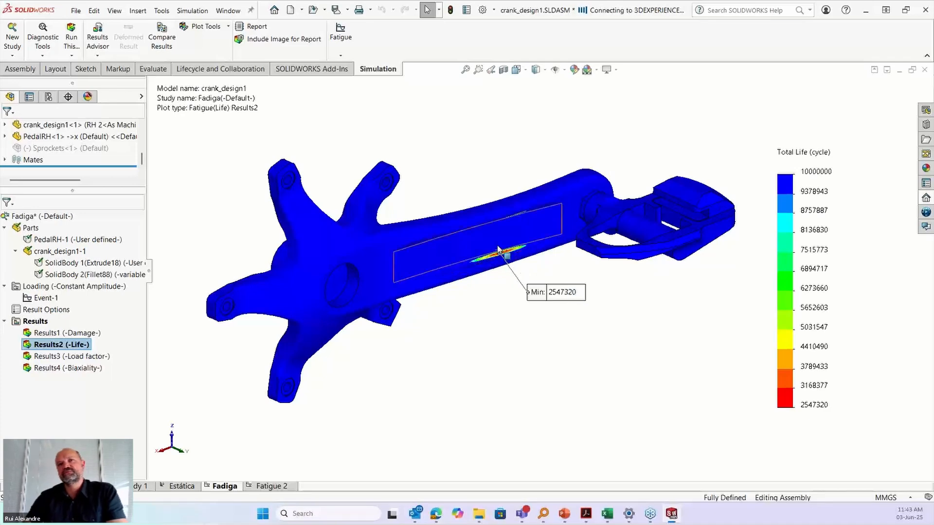
pyautogui.moveTo(498, 250); pyautogui.dragTo(512, 291, button='middle')
pyautogui.scroll(-3, 518, 237)
pyautogui.scroll(2, 516, 270)
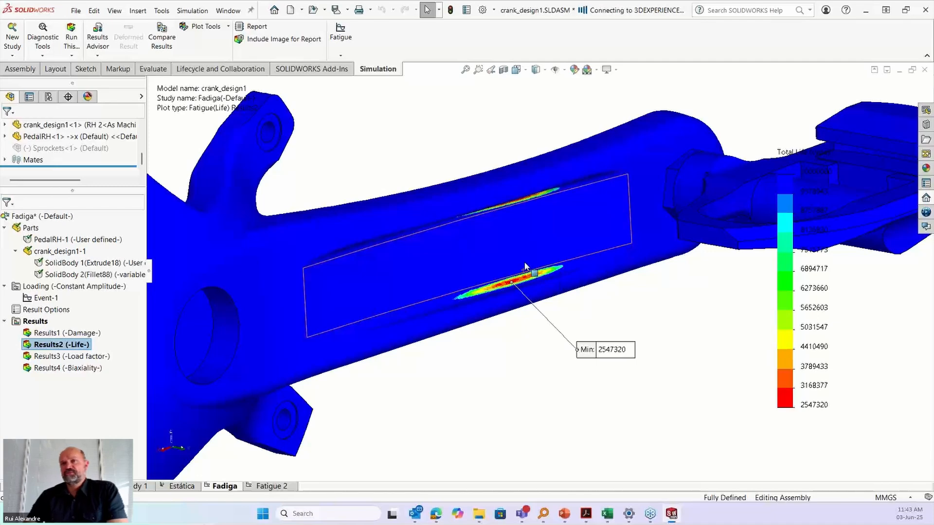
pyautogui.scroll(1, 525, 267)
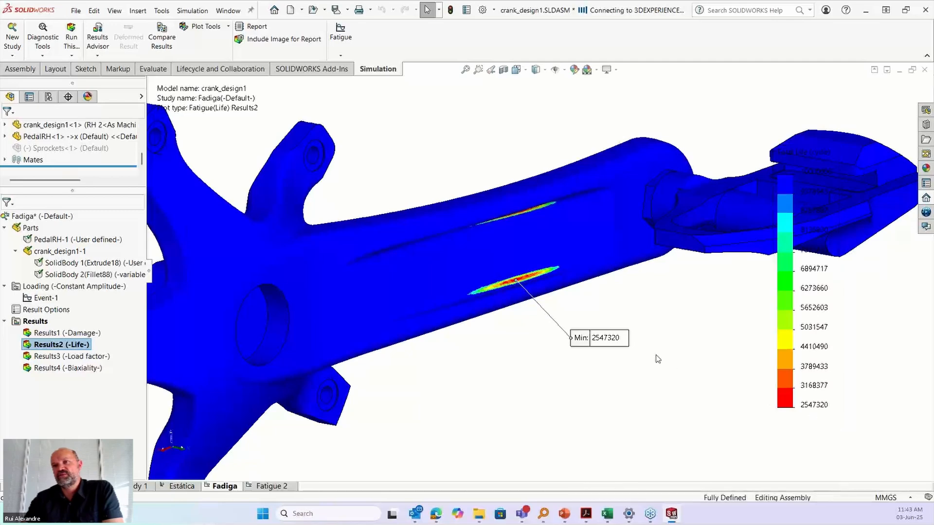
pyautogui.moveTo(658, 359); pyautogui.dragTo(633, 385, button='middle')
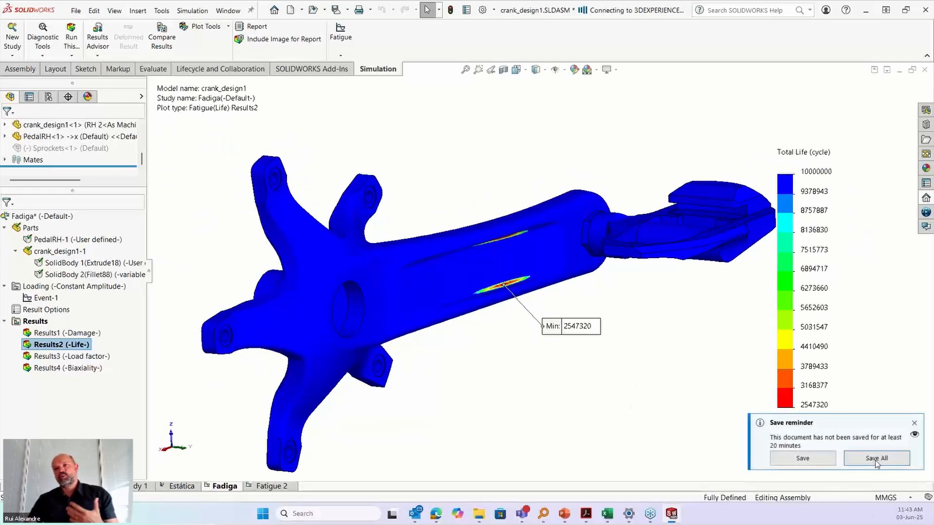
pyautogui.click(913, 424)
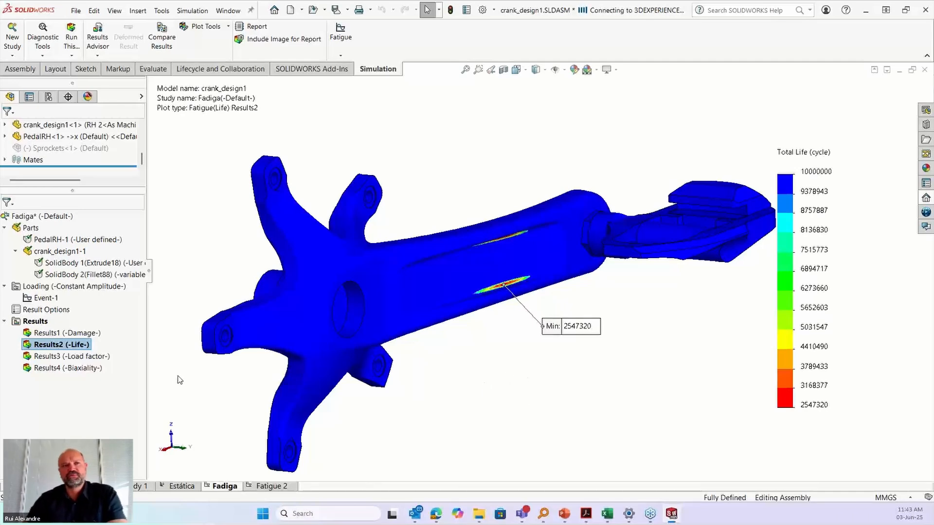
# Return to the Results1 Damage plot and closely examine the damaged zones along the crank arm's recess edges
pyautogui.doubleClick(80, 334)
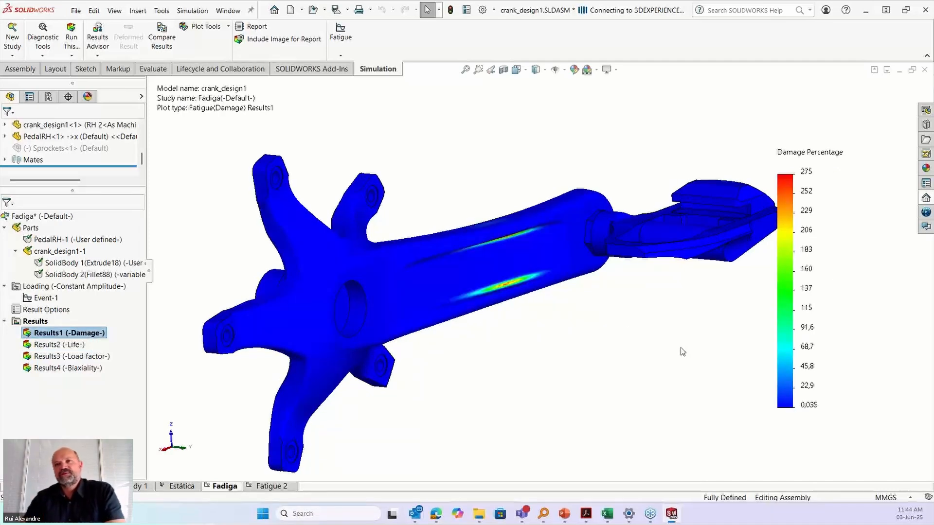
pyautogui.moveTo(616, 311); pyautogui.dragTo(612, 306, button='middle')
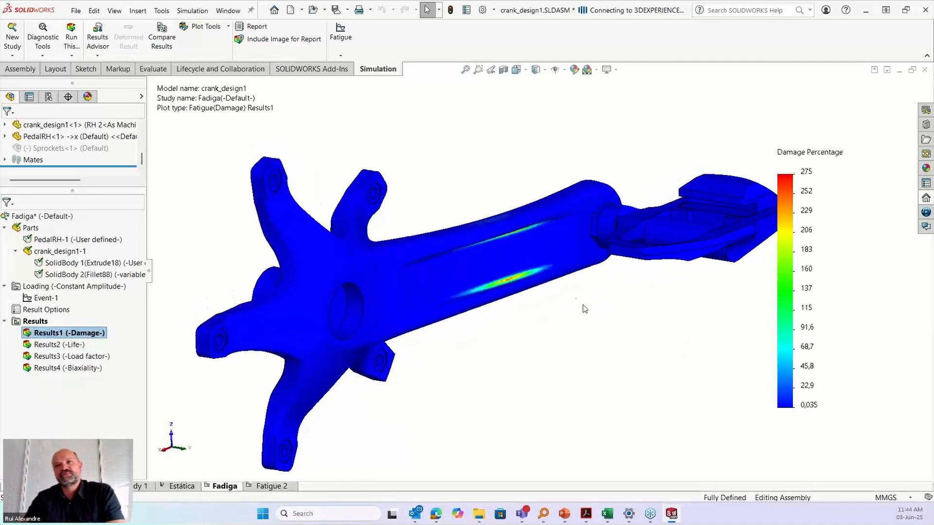
pyautogui.scroll(-5, 524, 278)
pyautogui.scroll(5, 524, 278)
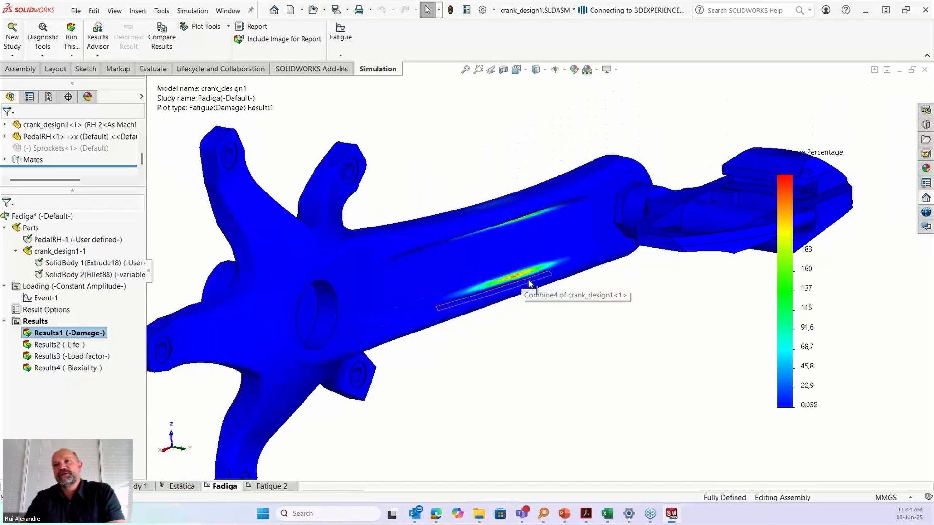
pyautogui.press('f')
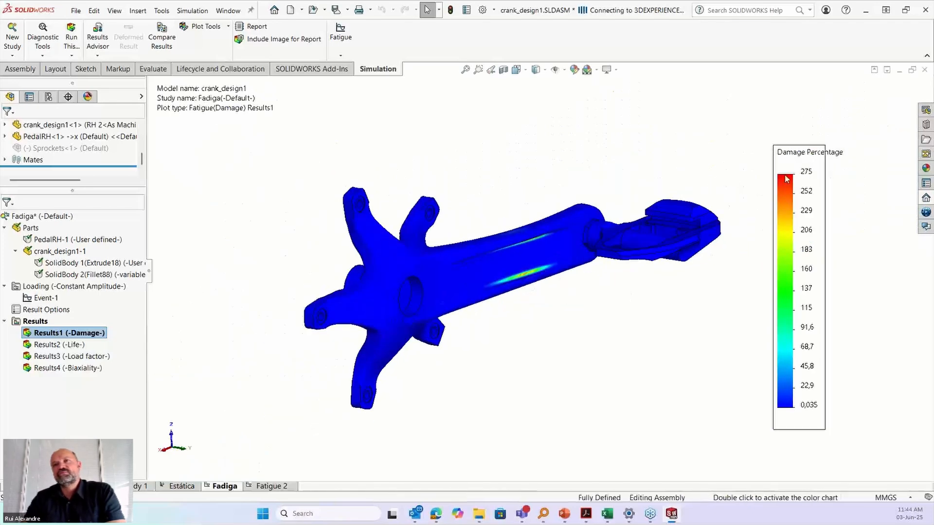
pyautogui.scroll(-3, 547, 271)
pyautogui.scroll(-2, 535, 277)
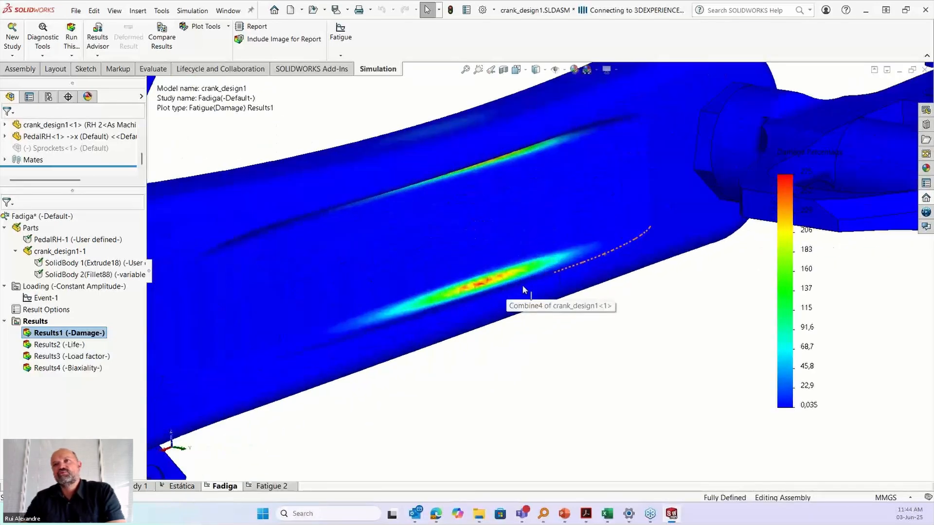
pyautogui.scroll(-3, 522, 285)
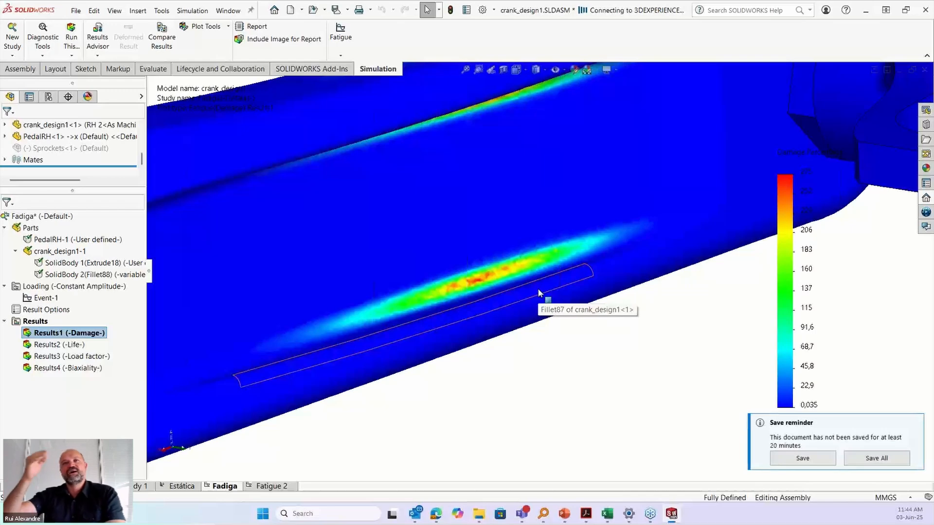
pyautogui.scroll(10, 538, 293)
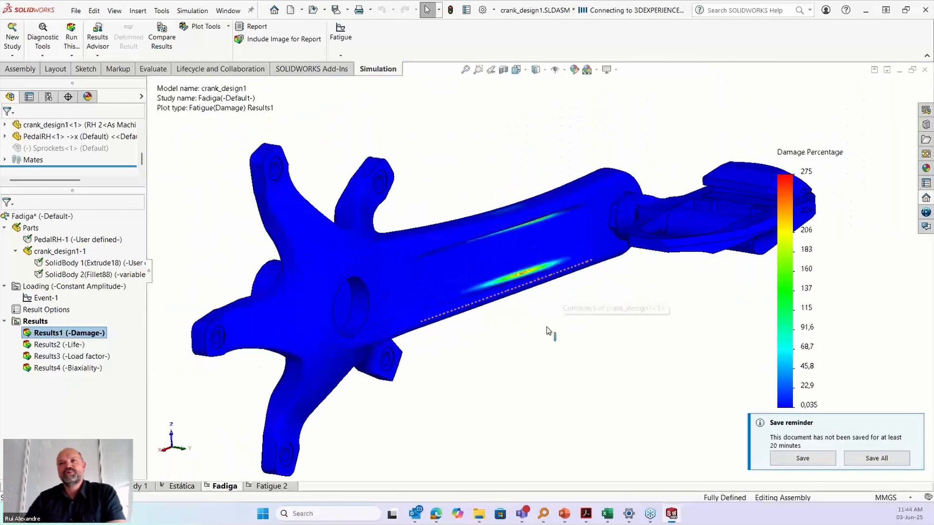
pyautogui.scroll(1, 535, 323)
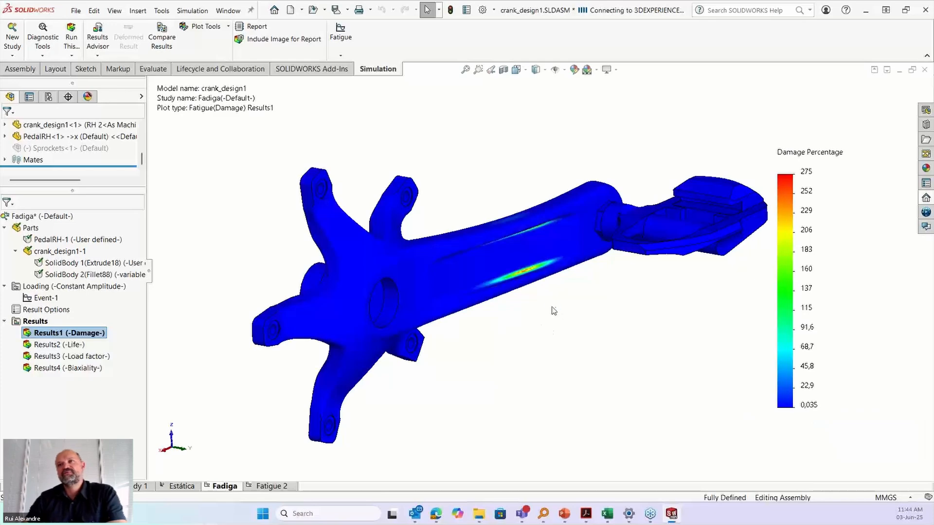
pyautogui.moveTo(551, 310); pyautogui.dragTo(539, 291, button='middle')
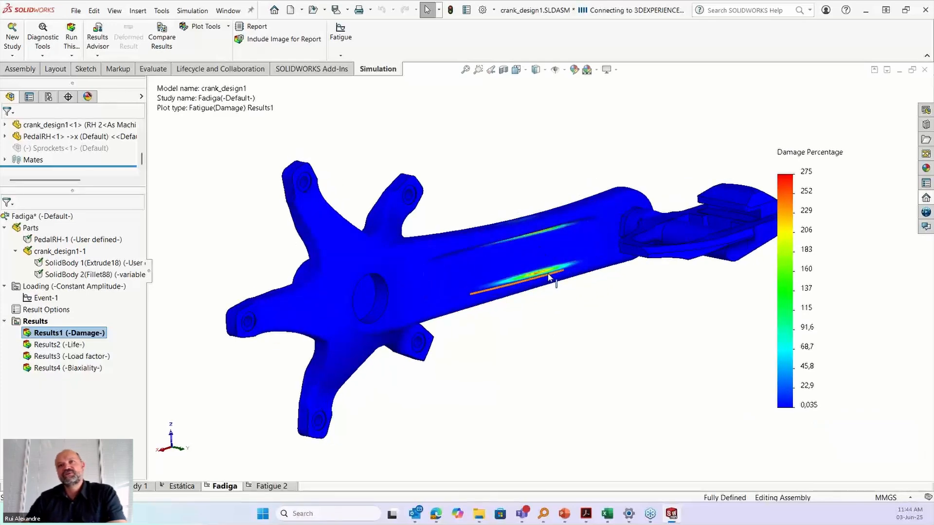
pyautogui.scroll(-2, 550, 276)
pyautogui.scroll(2, 549, 275)
pyautogui.scroll(-1, 570, 278)
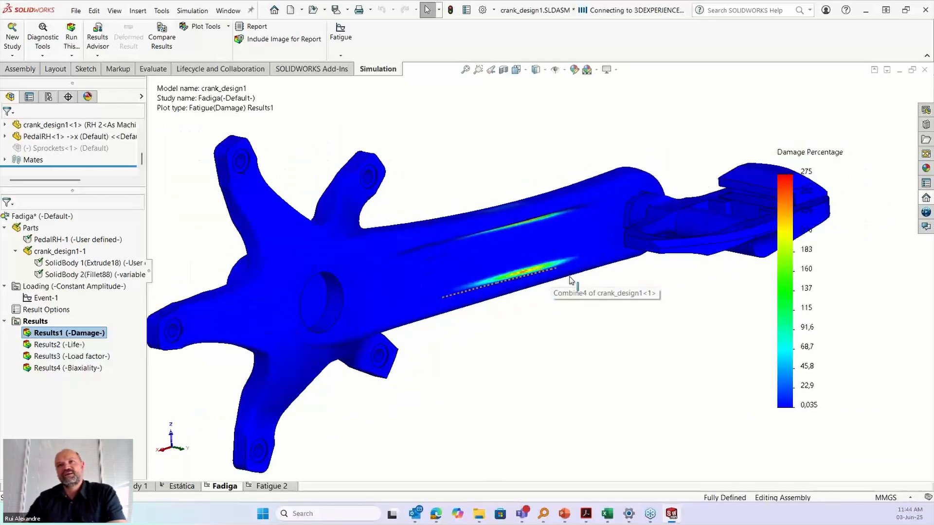
pyautogui.moveTo(594, 309); pyautogui.dragTo(620, 304, button='middle')
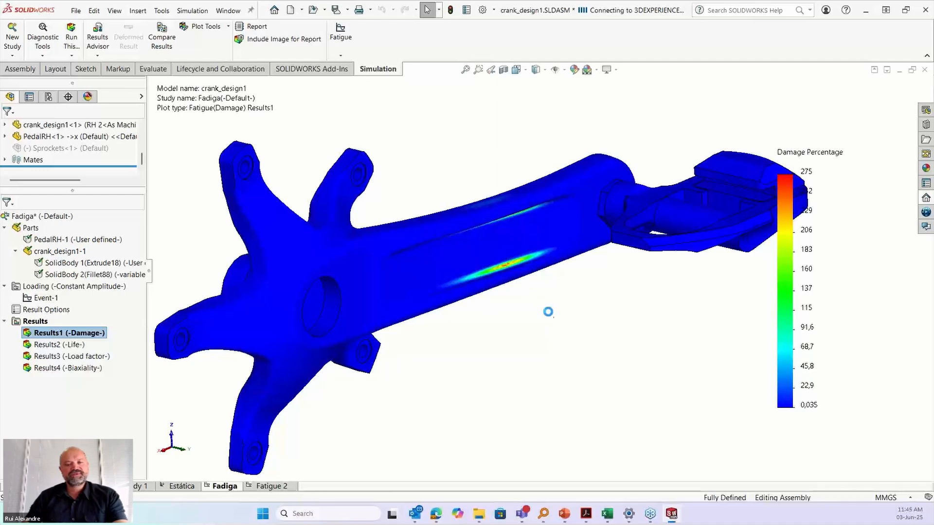
# Close the crank assembly and switch to the slide presentation, advancing the Fadiga slide to the comparison table of the three crank models
pyautogui.click(468, 285)
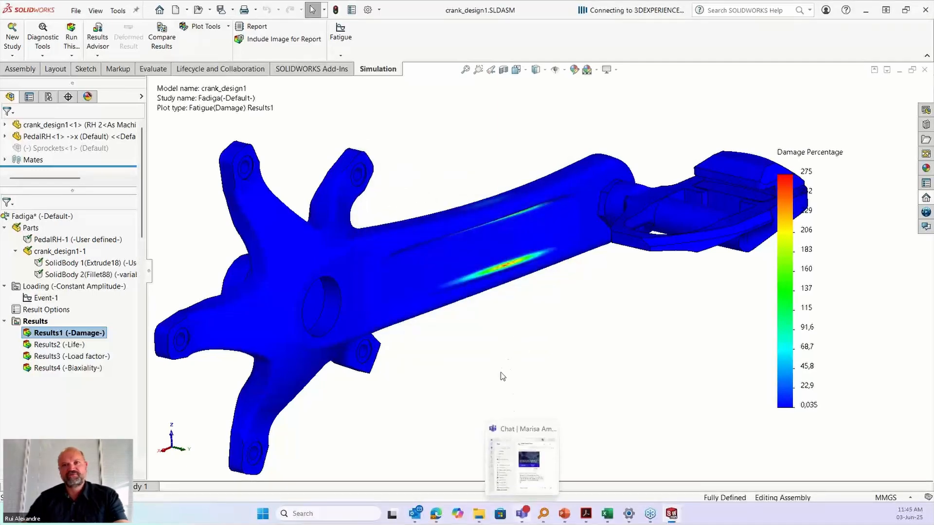
pyautogui.click(586, 482)
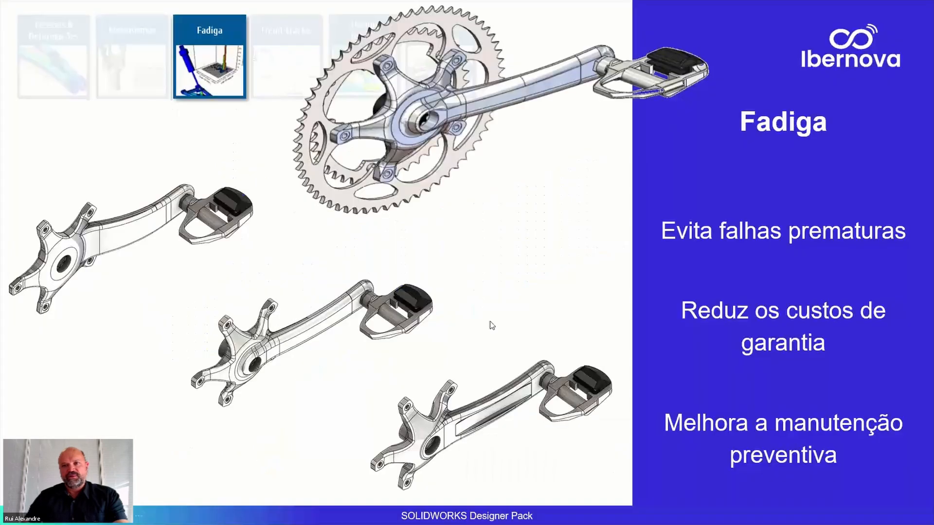
pyautogui.click(573, 467)
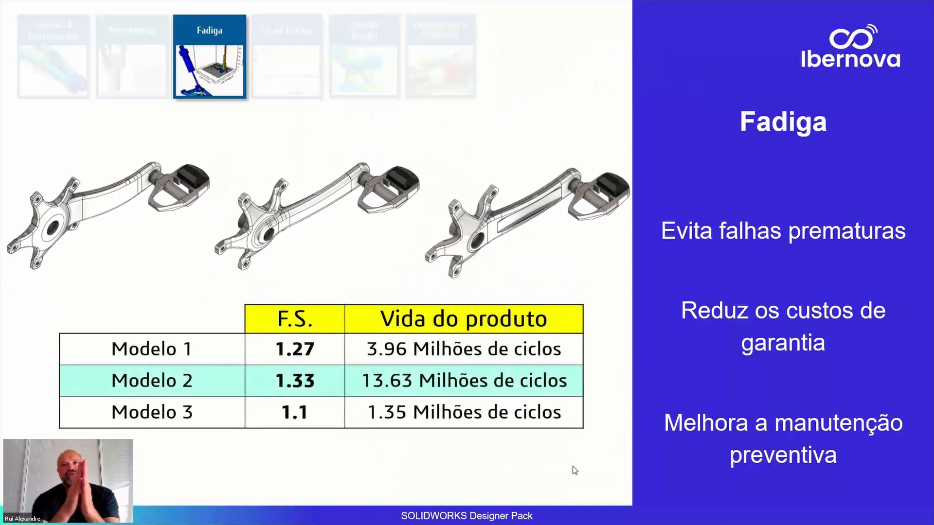